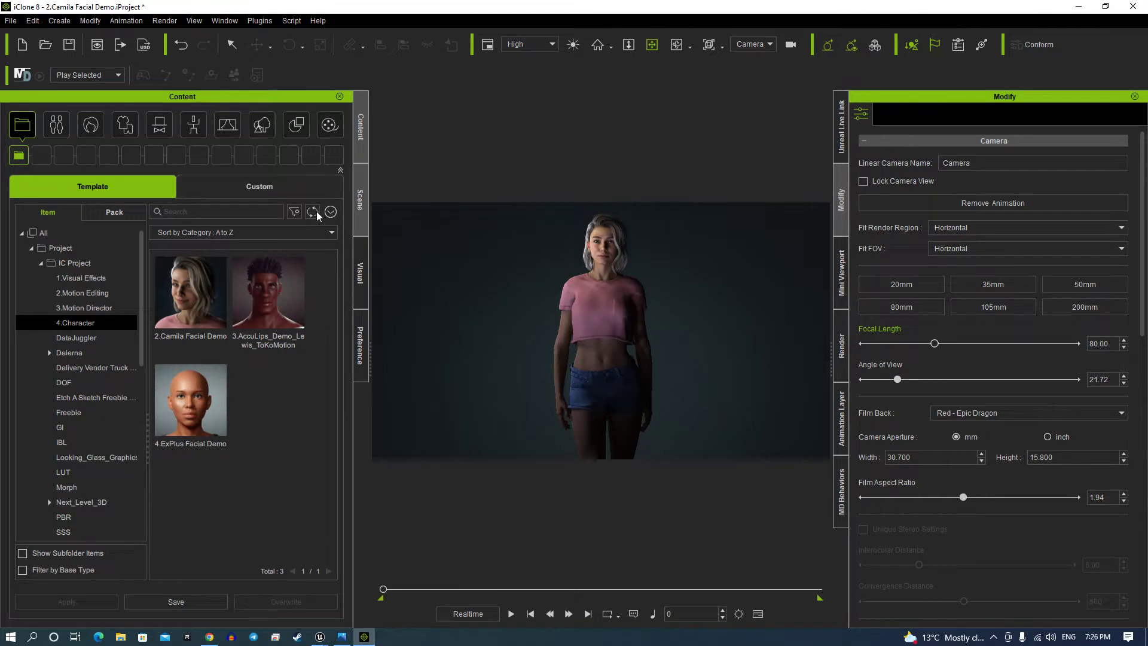
Show iClone's scene tree listing Camila_Shorts, then bring up the Live Link manual in Chrome
left_click(361, 199)
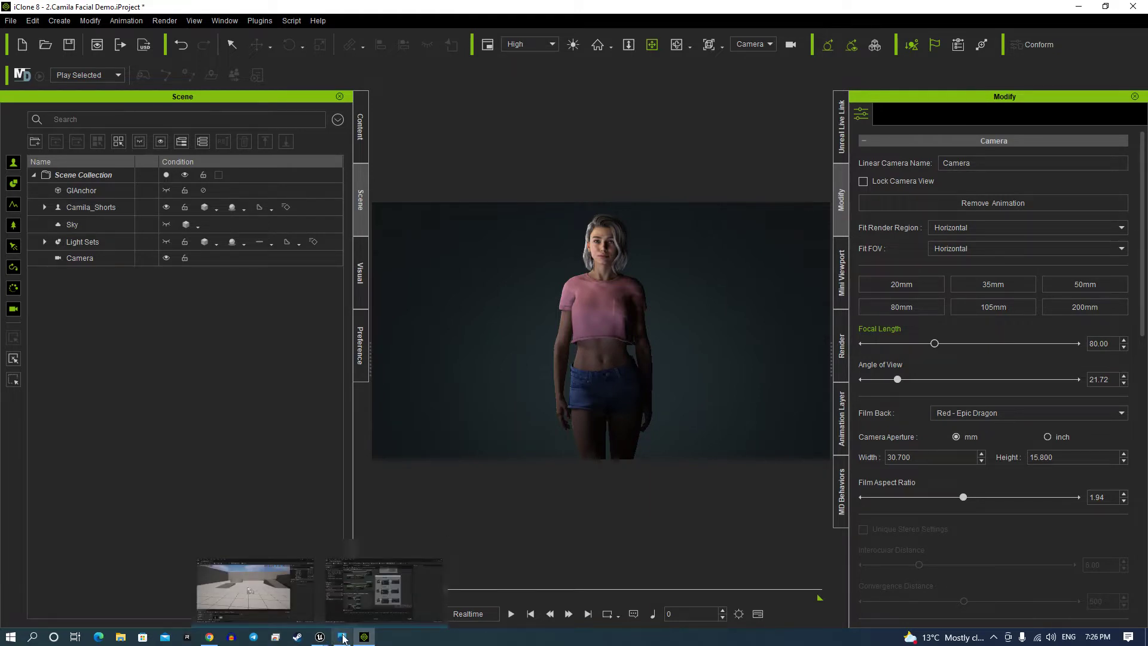
left_click(210, 638)
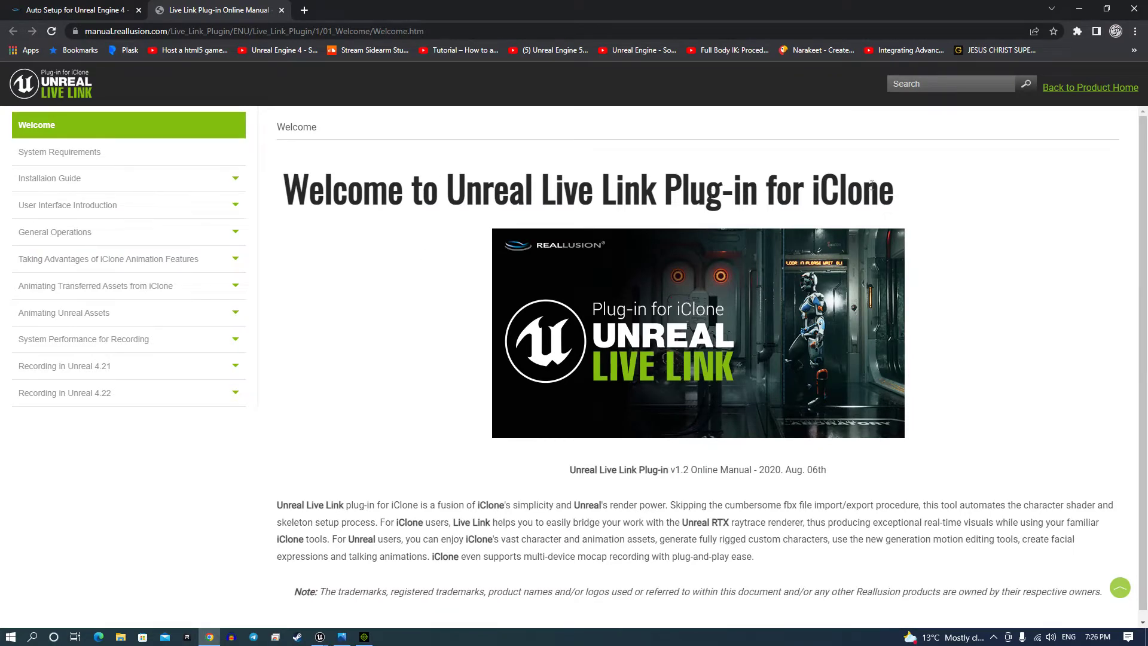
Skim the Live Link manual, then switch to the 'Auto Setup for Unreal Engine 4' page
scroll(446, 357, "down", 1)
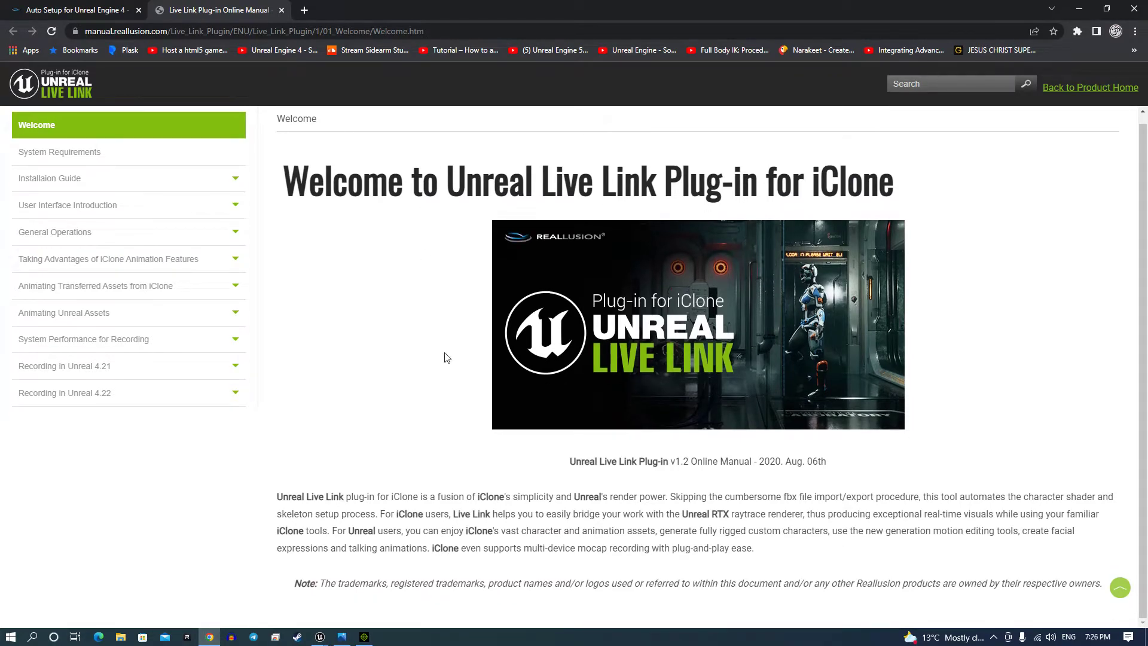
scroll(446, 357, "up", 1)
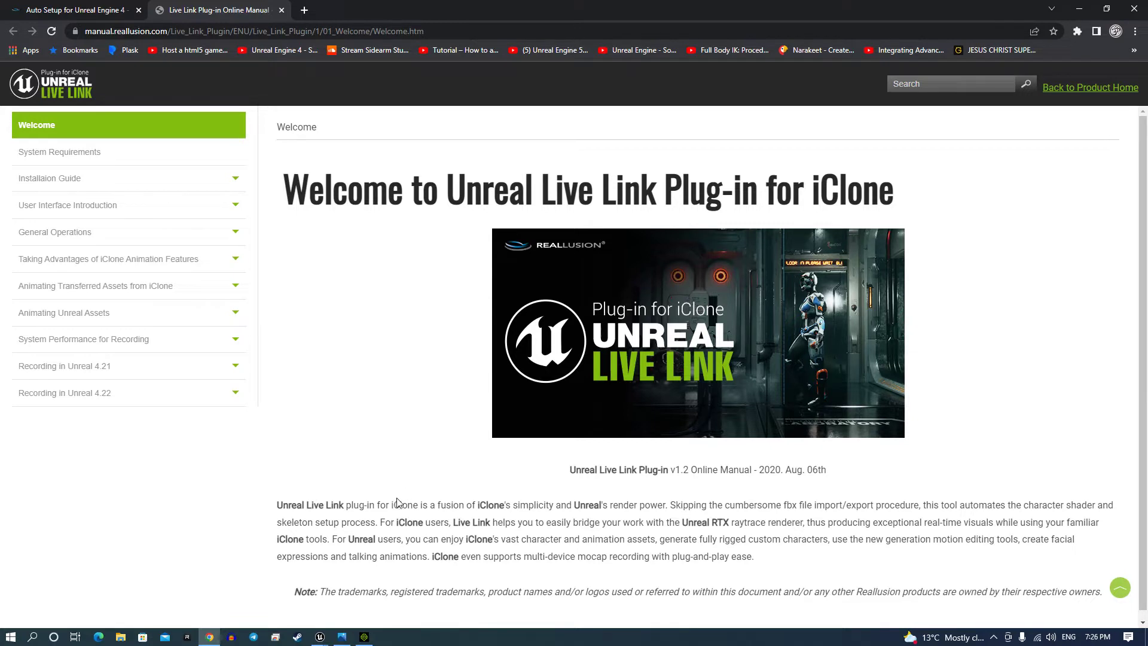
left_click(88, 7)
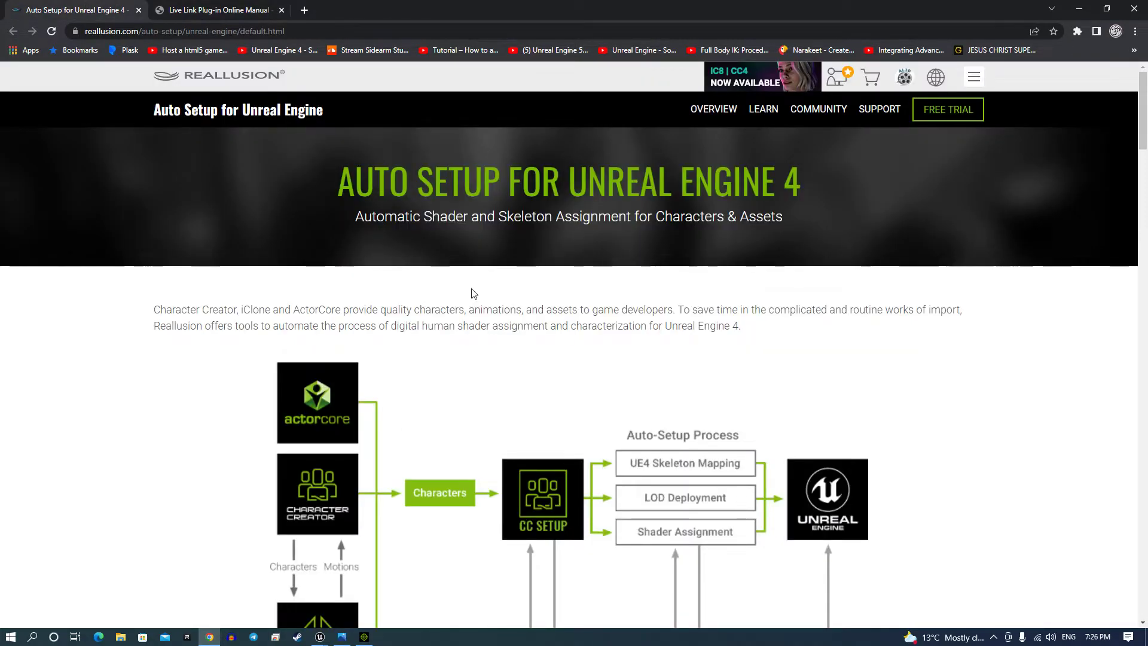
Find the UE5-compatible Version 1.23 in the version list and start its download
scroll(494, 284, "down", 7)
scroll(494, 284, "down", 5)
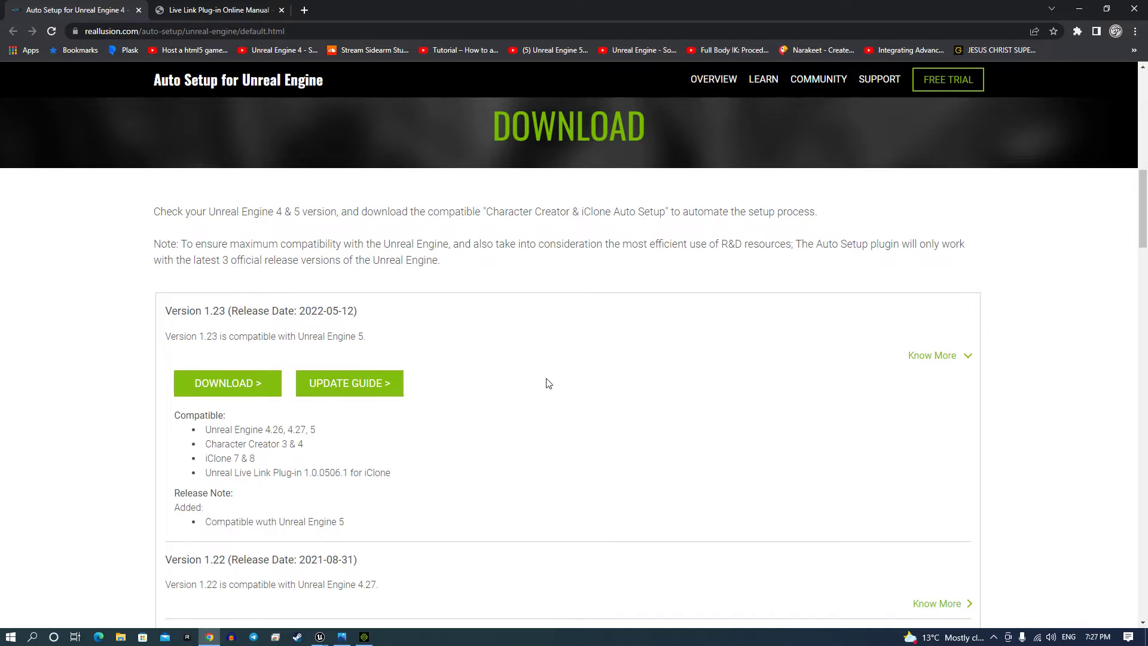
scroll(506, 388, "down", 8)
scroll(497, 396, "down", 10)
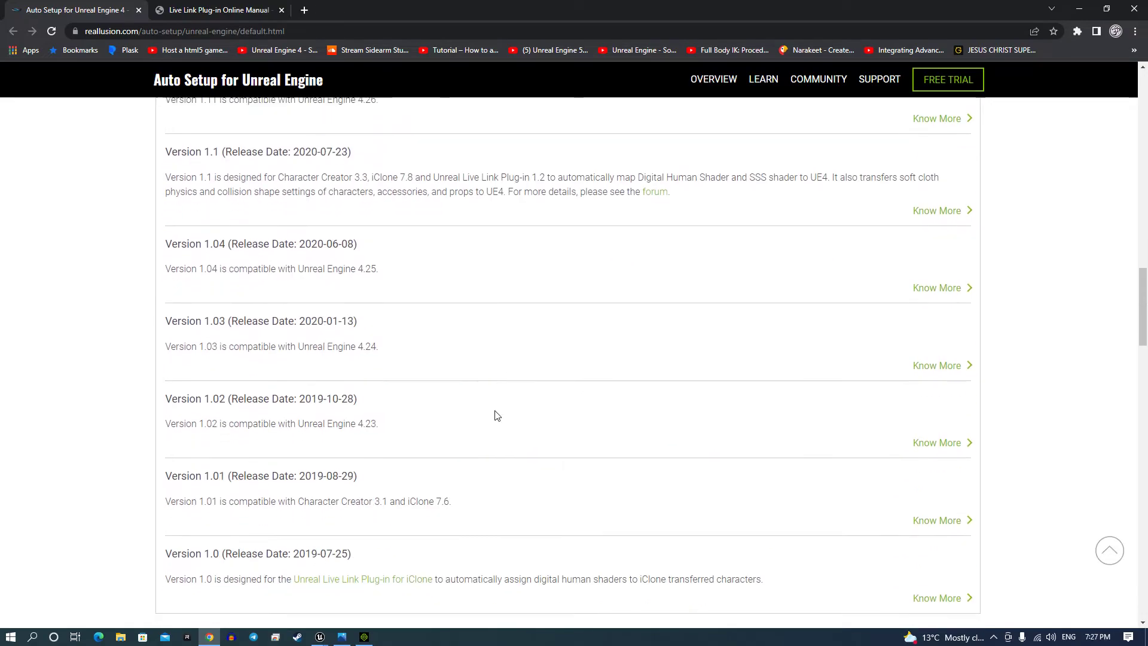
scroll(427, 428, "down", 1)
scroll(427, 428, "down", 2)
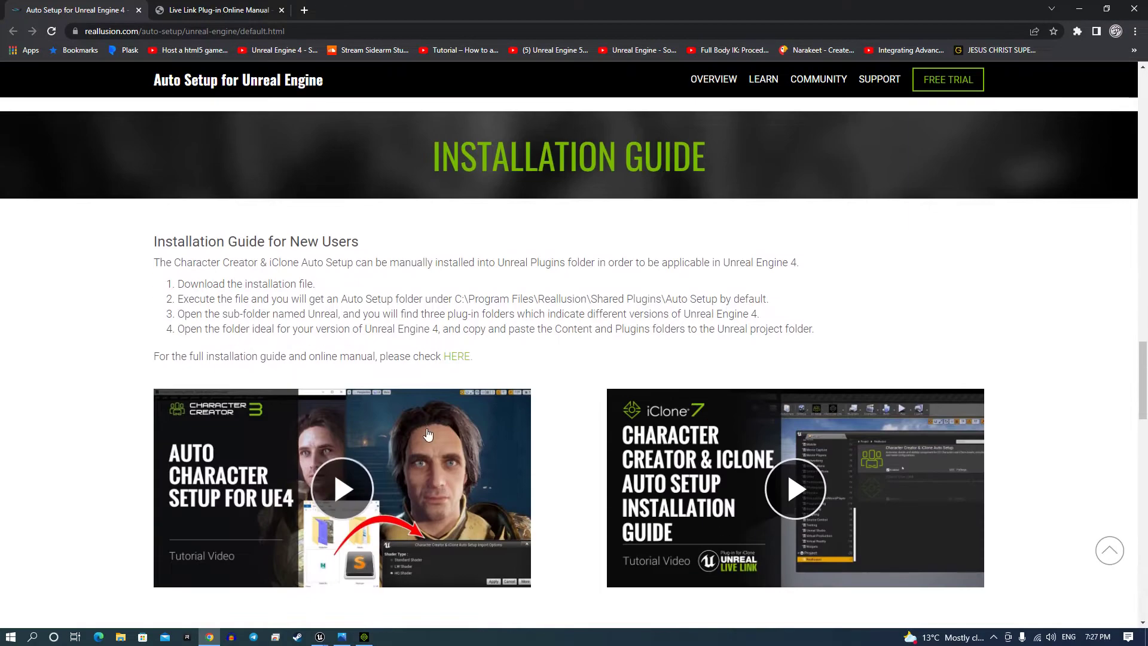
scroll(426, 430, "up", 12)
scroll(428, 435, "up", 15)
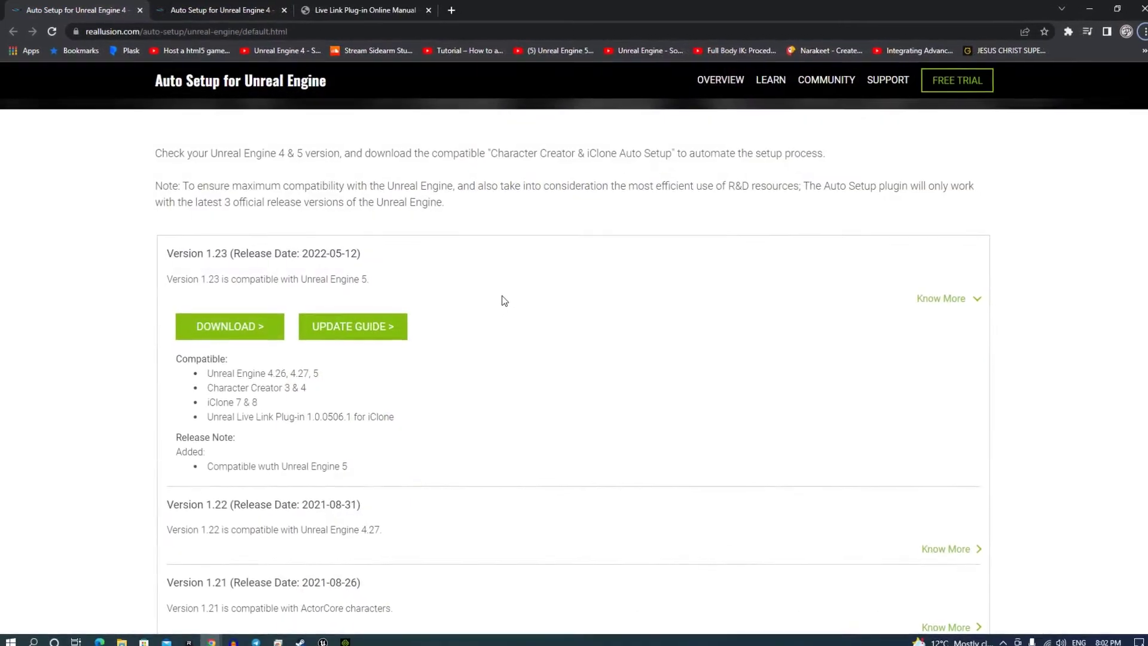
scroll(526, 303, "up", 15)
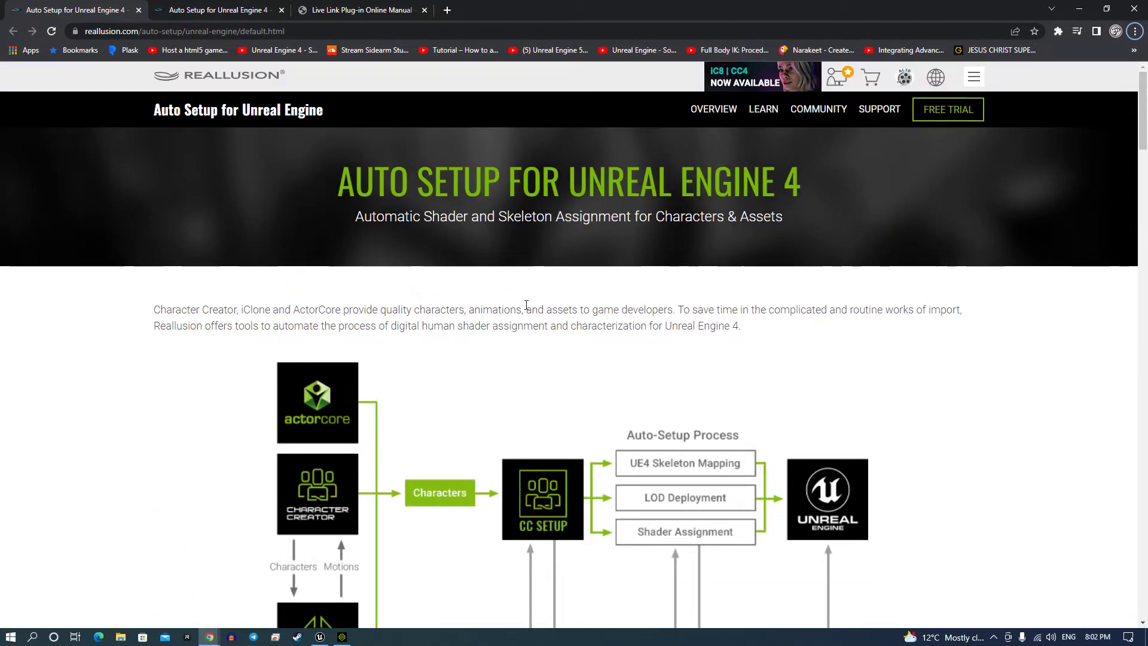
scroll(495, 343, "down", 4)
scroll(495, 342, "down", 8)
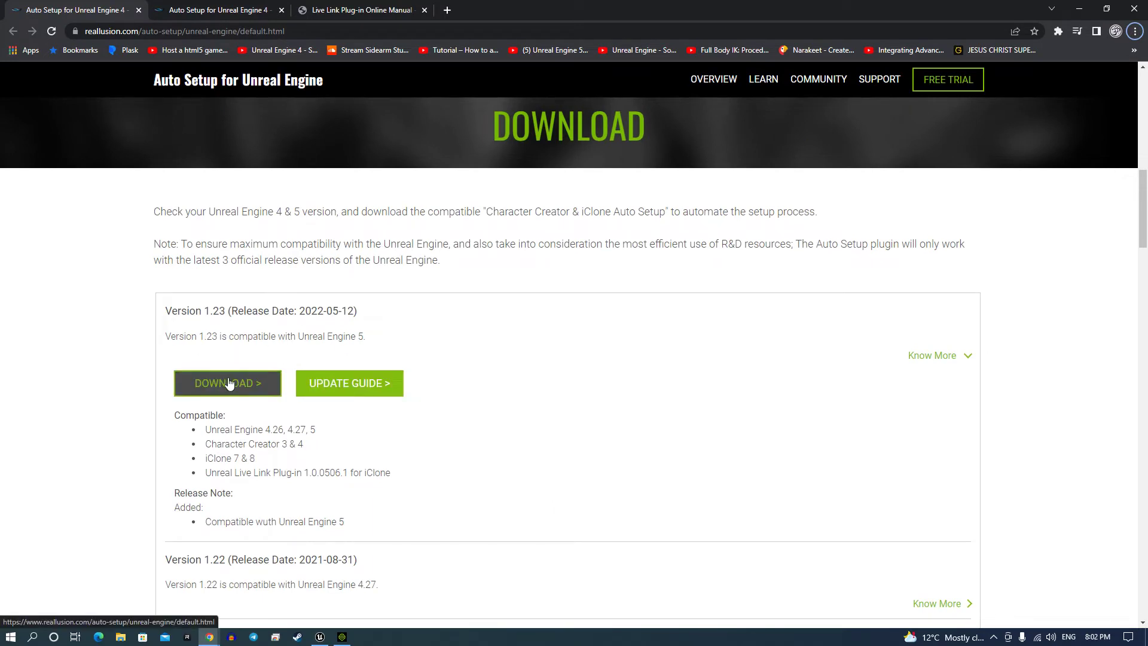
left_click(229, 384)
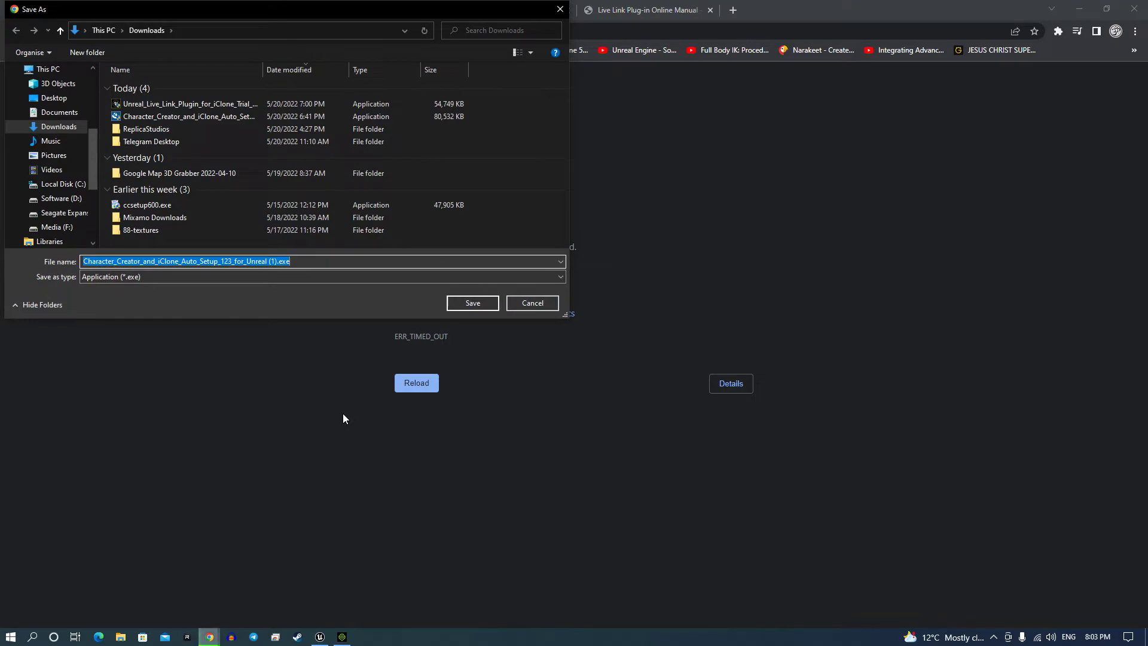
Save the Auto Setup 1.23 installer to Downloads and run it with administrator permission
left_click(472, 303)
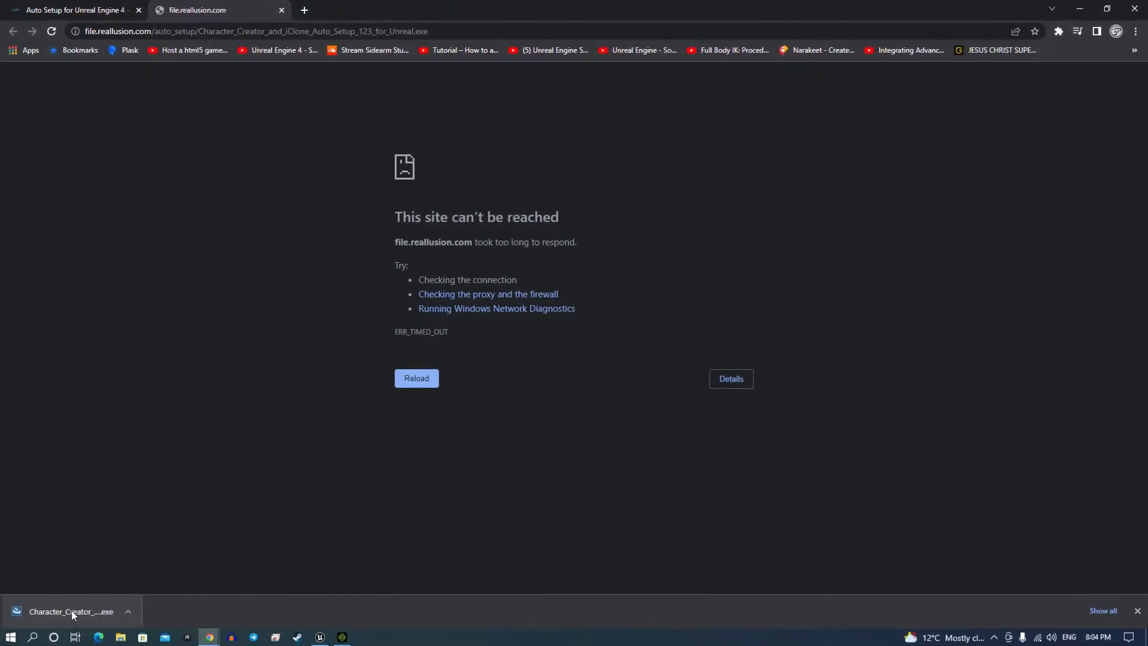
left_click(72, 616)
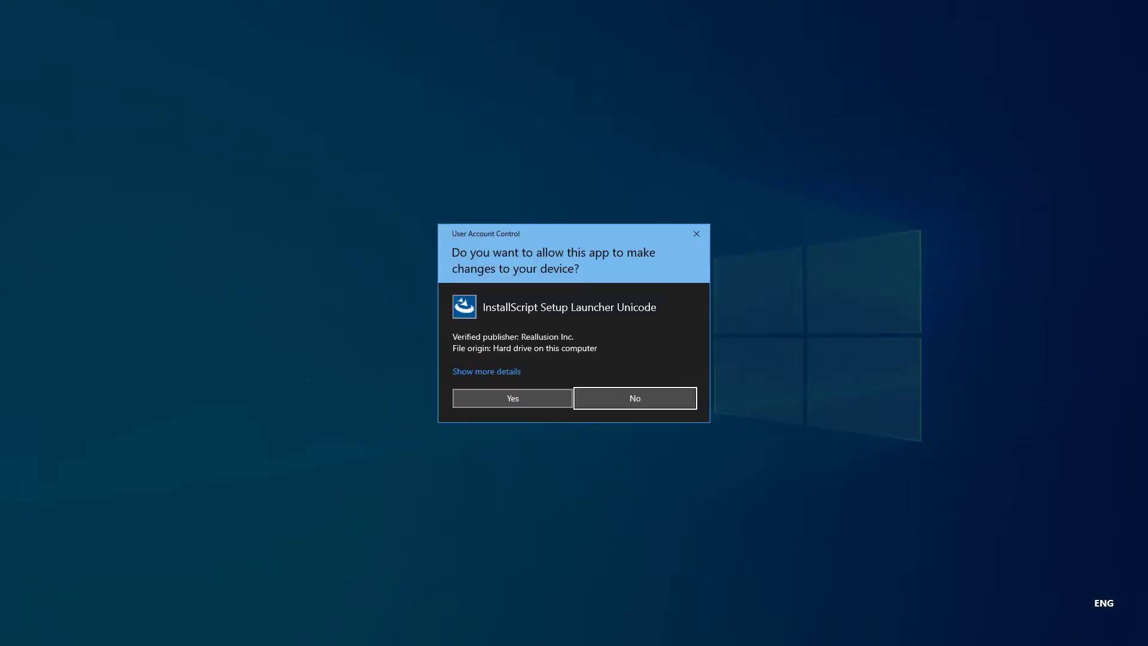
left_click(513, 398)
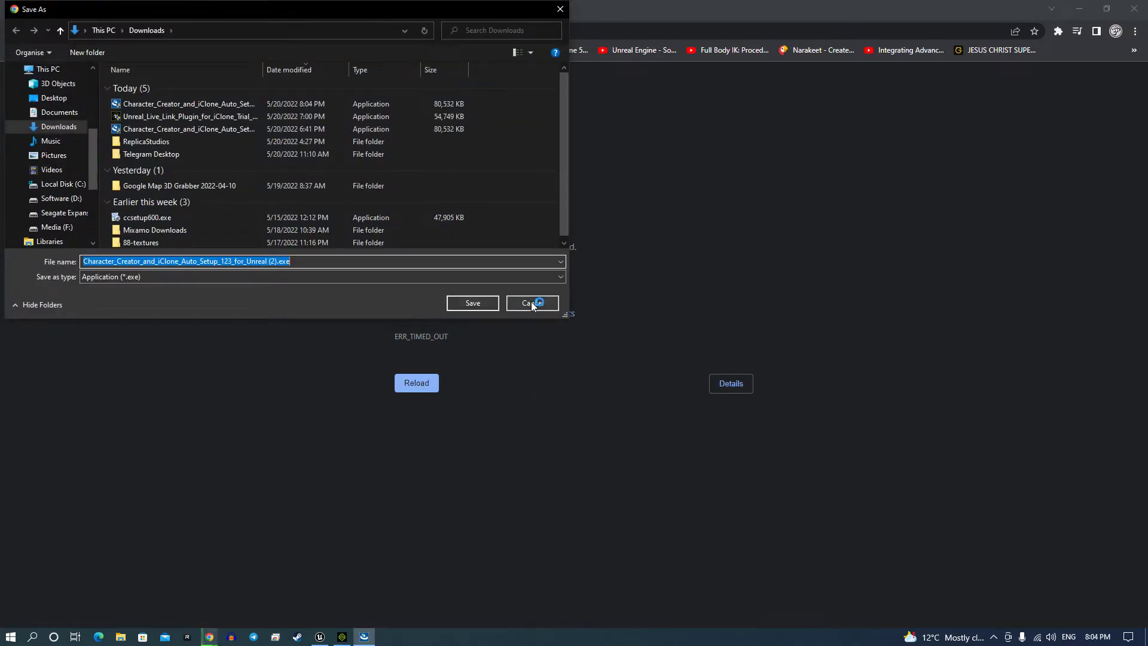
left_click(532, 302)
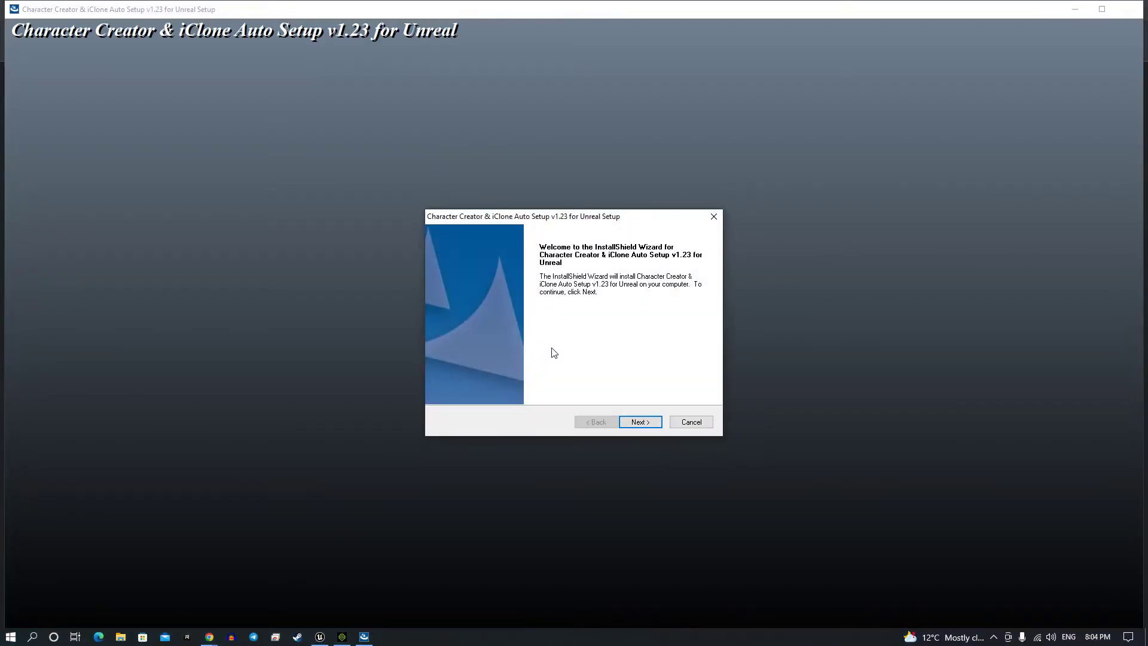
Accept the licence and install Auto Setup v1.23 to the default Shared Plugins destination
left_click(651, 422)
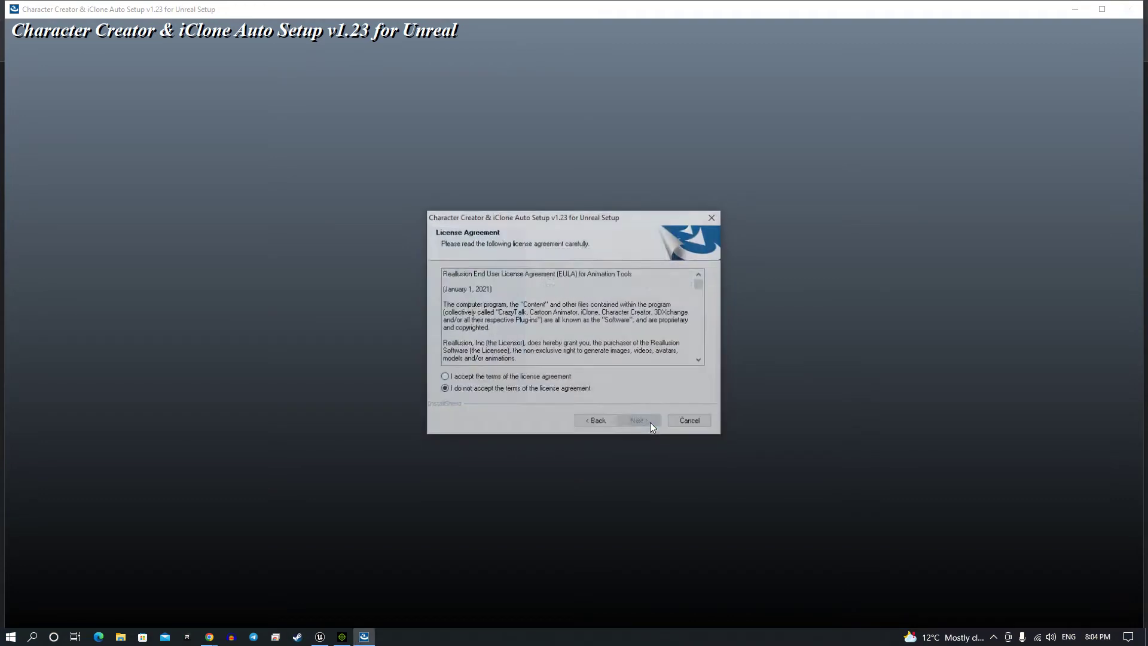
left_click(523, 379)
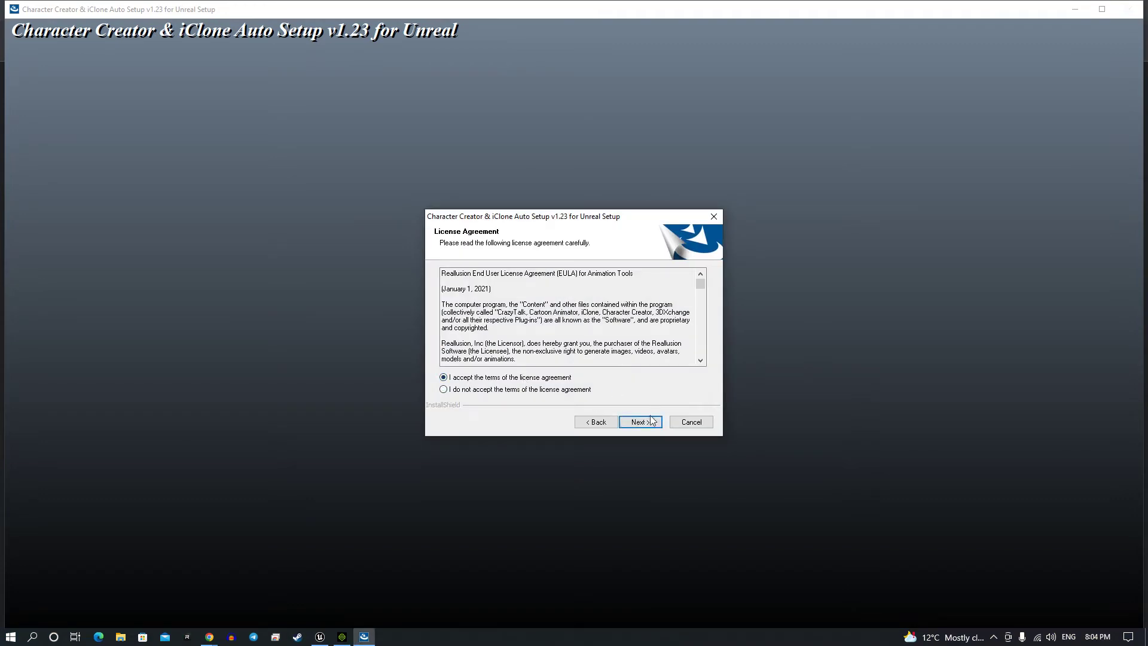
left_click(649, 423)
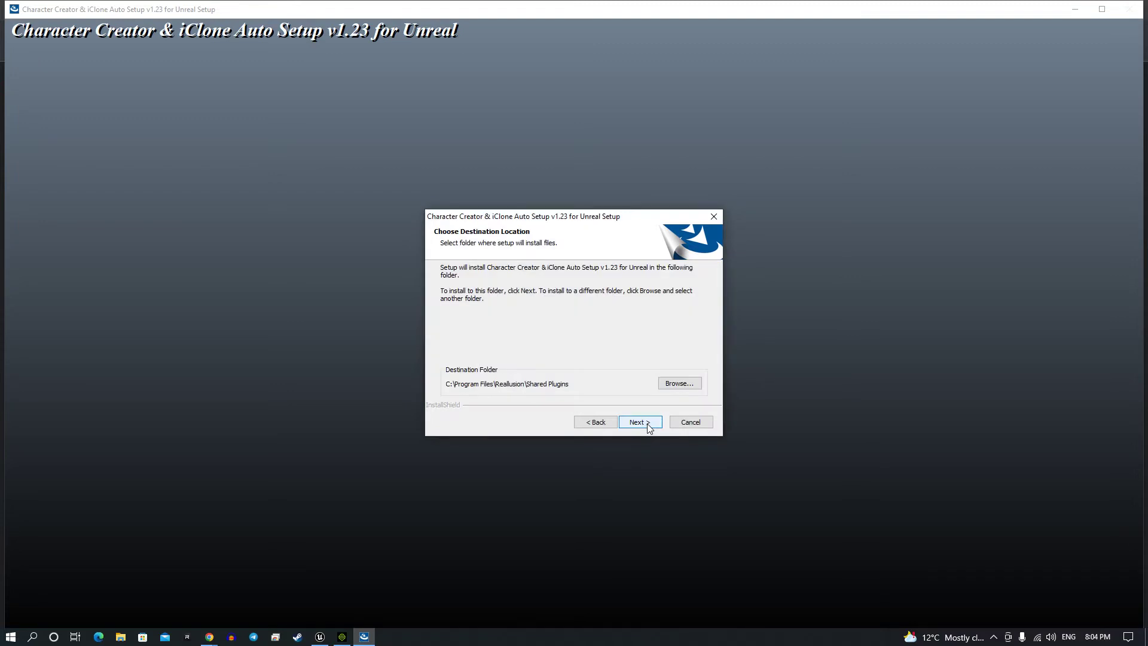
left_click(649, 423)
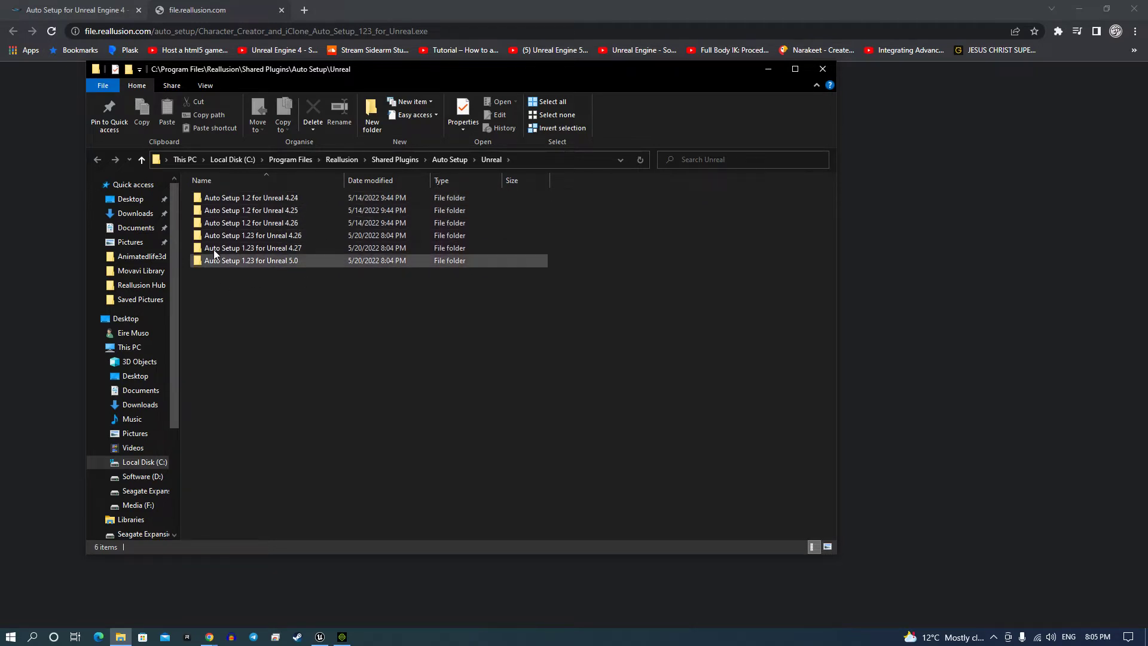
Open the Auto Setup Unreal 5.0 folder and select its Content and Plugins folders
double_click(253, 262)
left_click(225, 210)
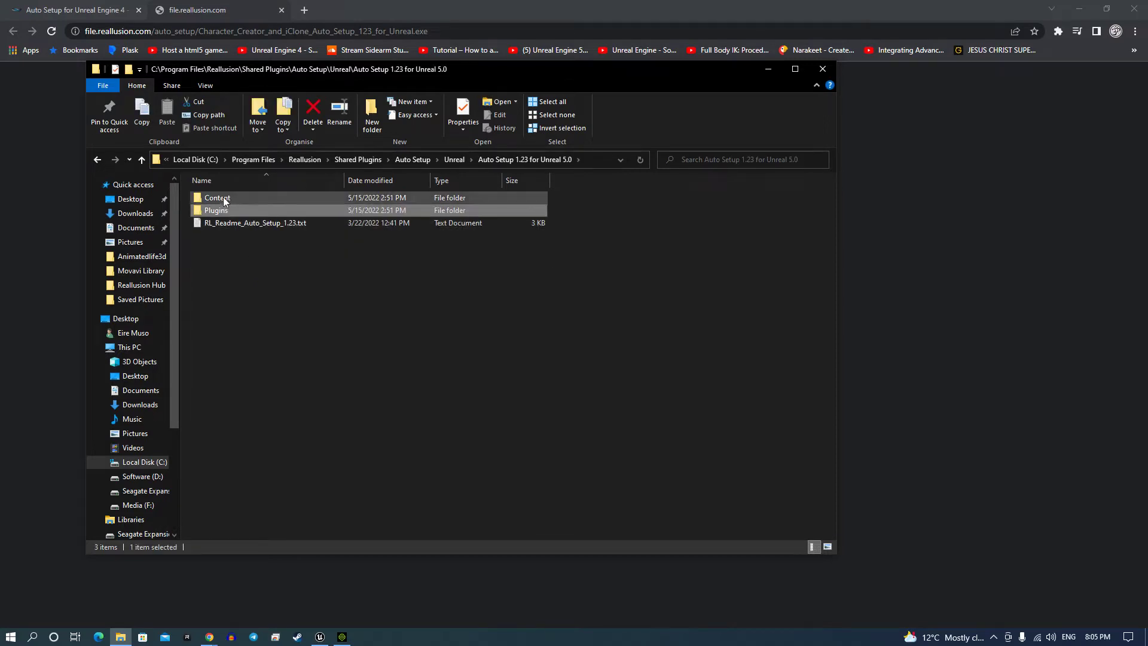
left_click(223, 197, "ctrl")
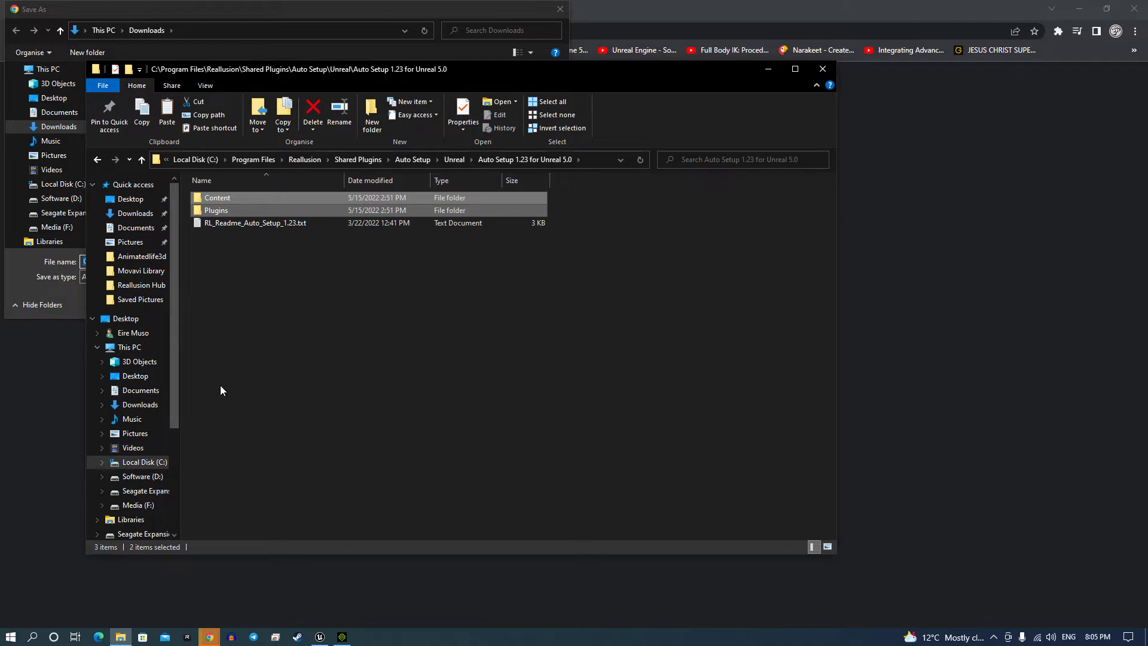
Paste them into E:\Unreal master folder\CyorgGirl, replacing duplicates, and close Explorer
left_click(145, 491)
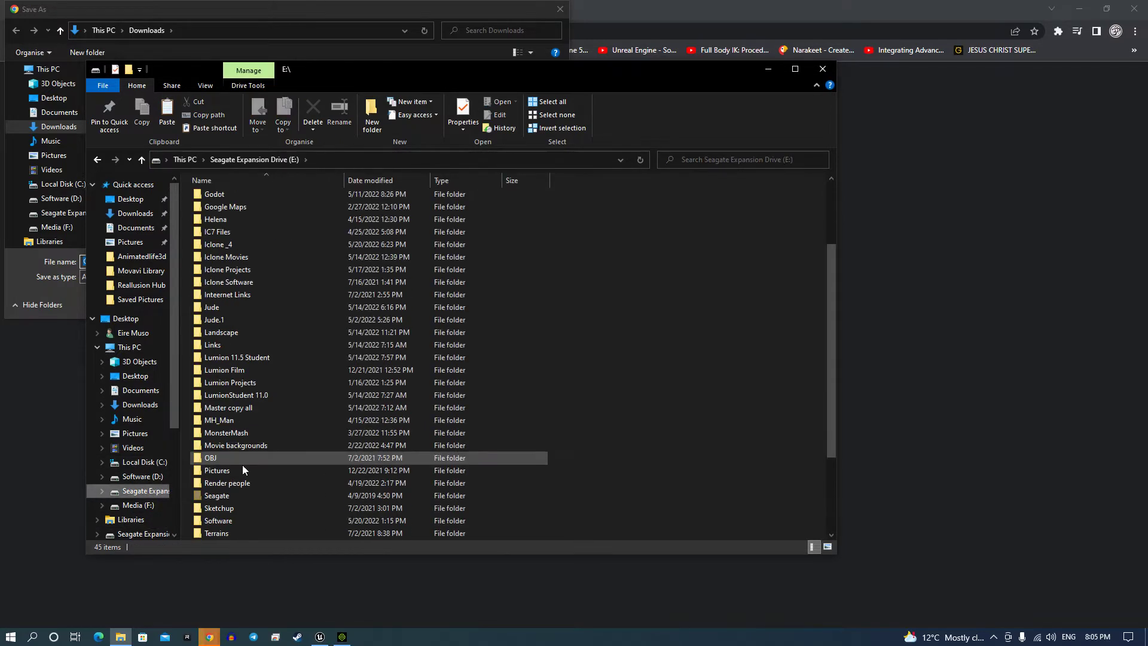
scroll(244, 475, "down", 3)
double_click(247, 495)
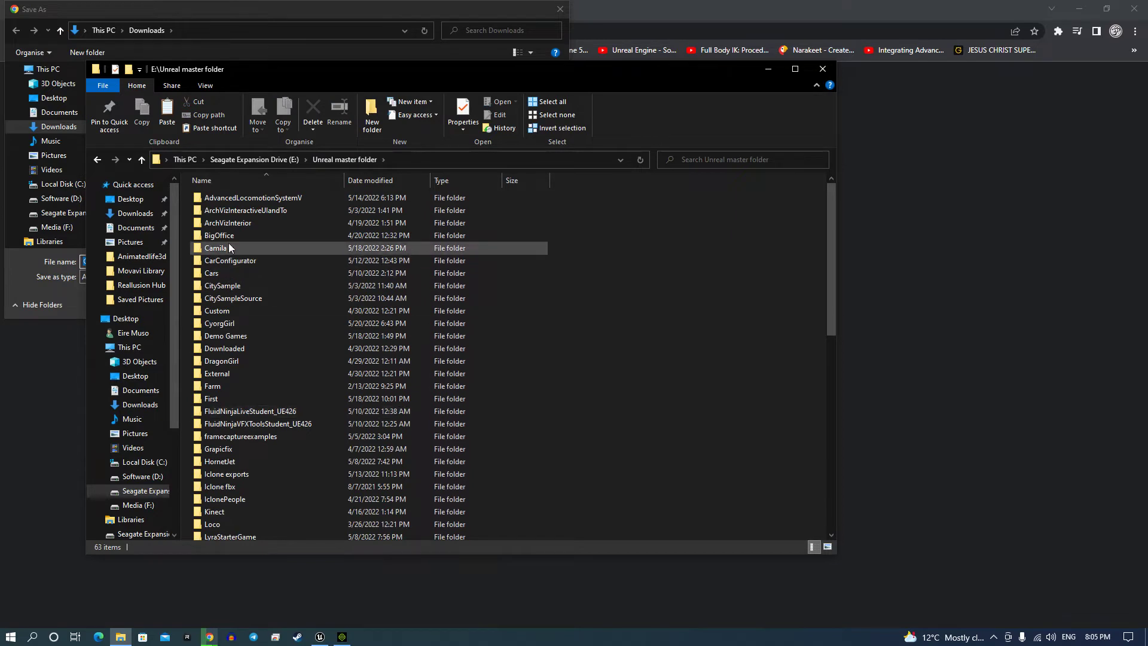
double_click(232, 323)
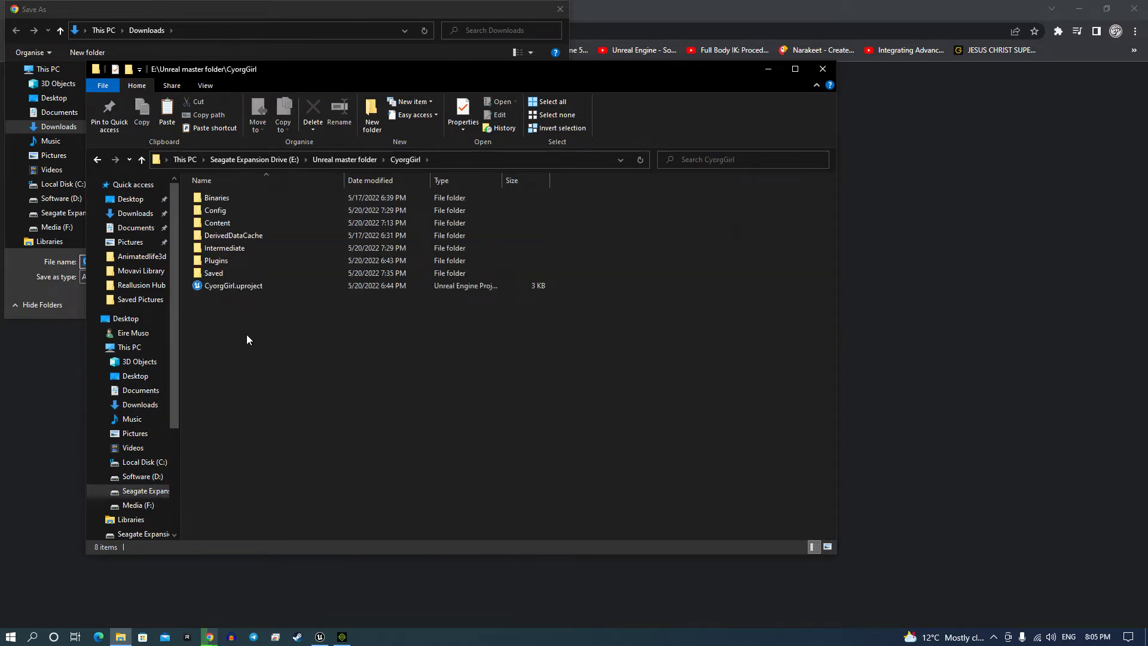
right_click(246, 335)
left_click(231, 329)
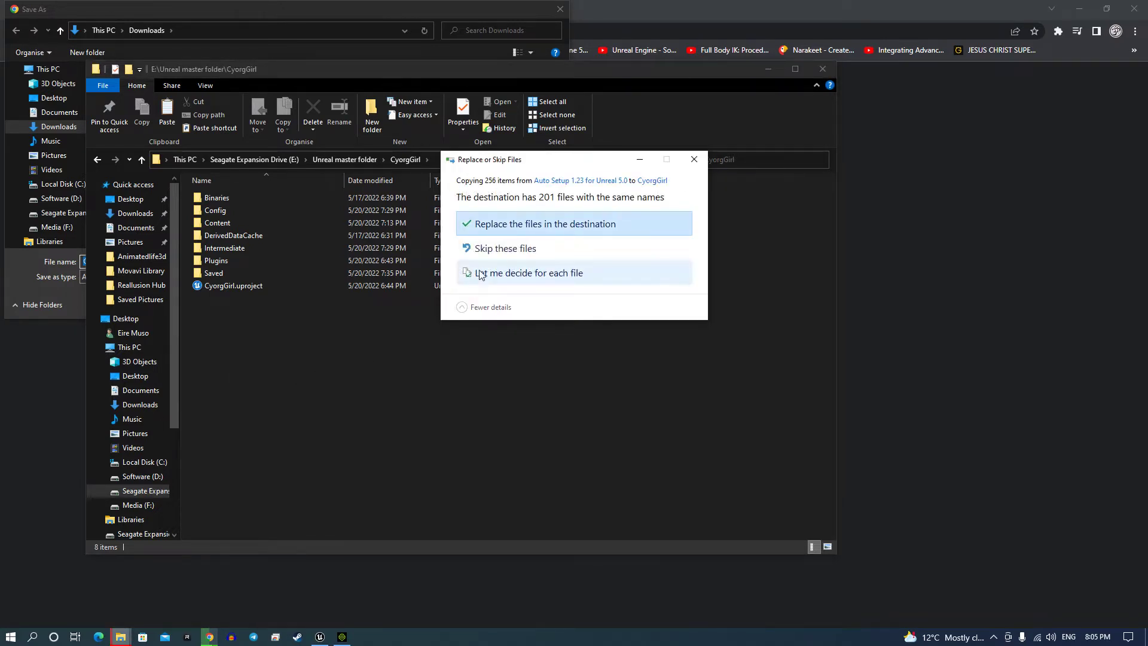
left_click(514, 248)
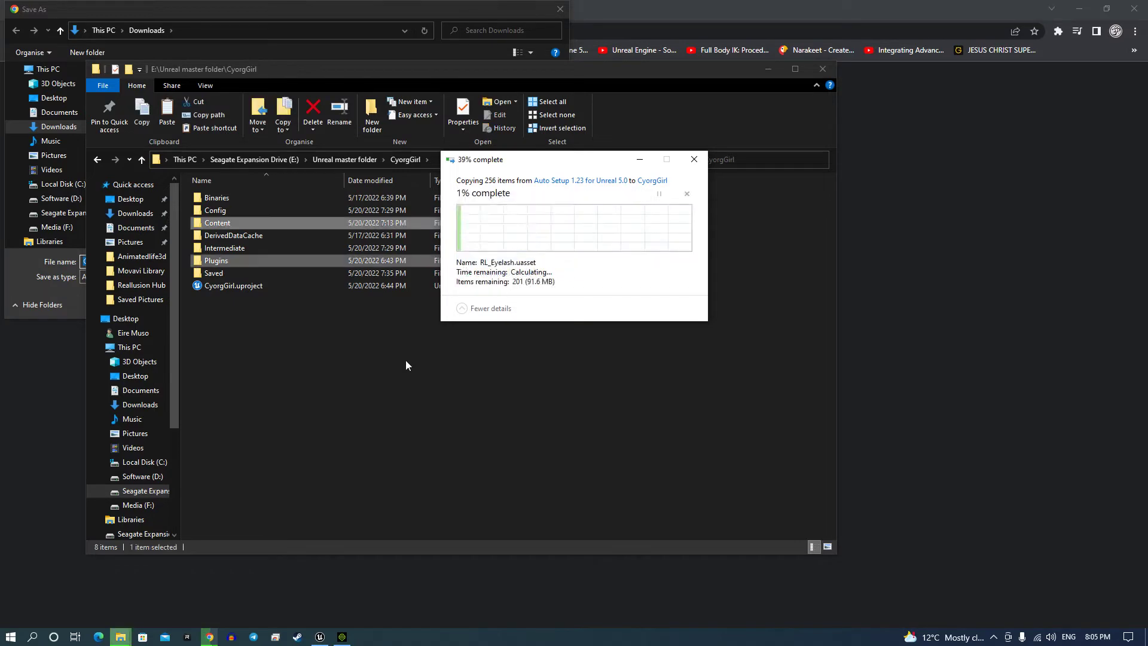
left_click(407, 364)
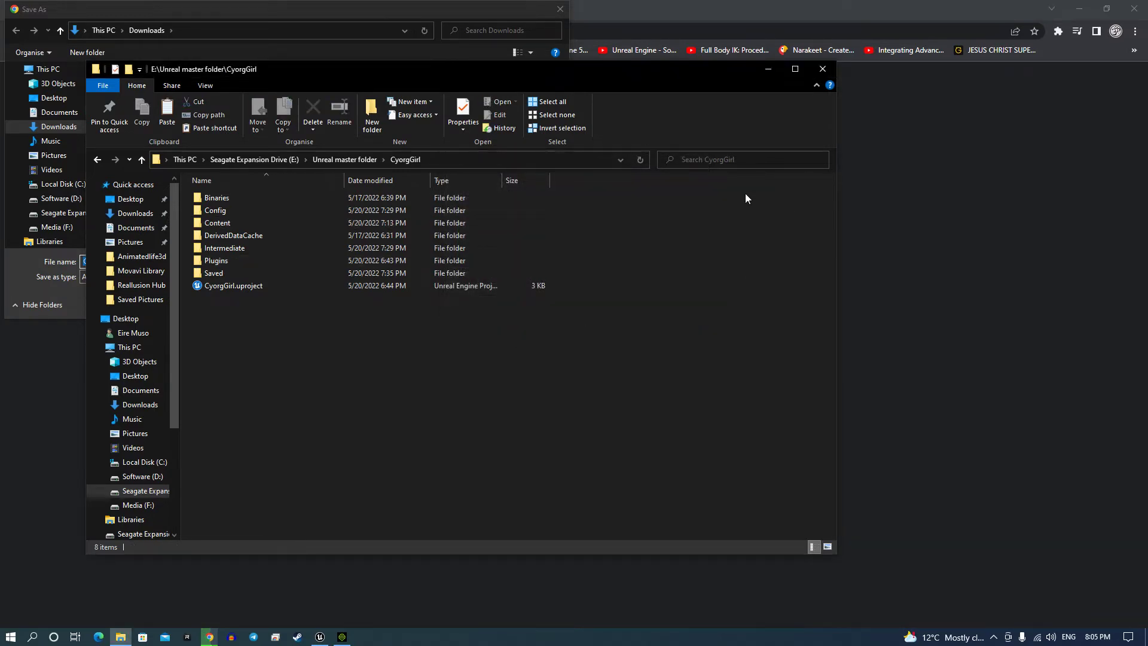
left_click(823, 69)
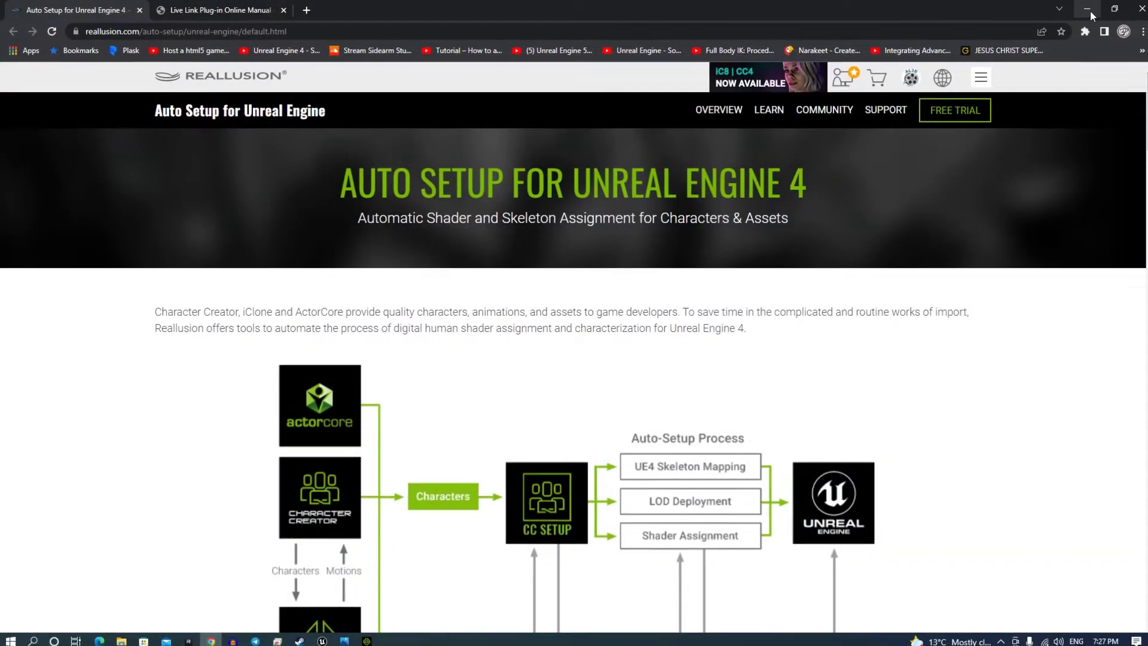
Back in Unreal, reveal LevelPrototyping in Explorer and go up to the CyorgGirl project folder
left_click(1102, 9)
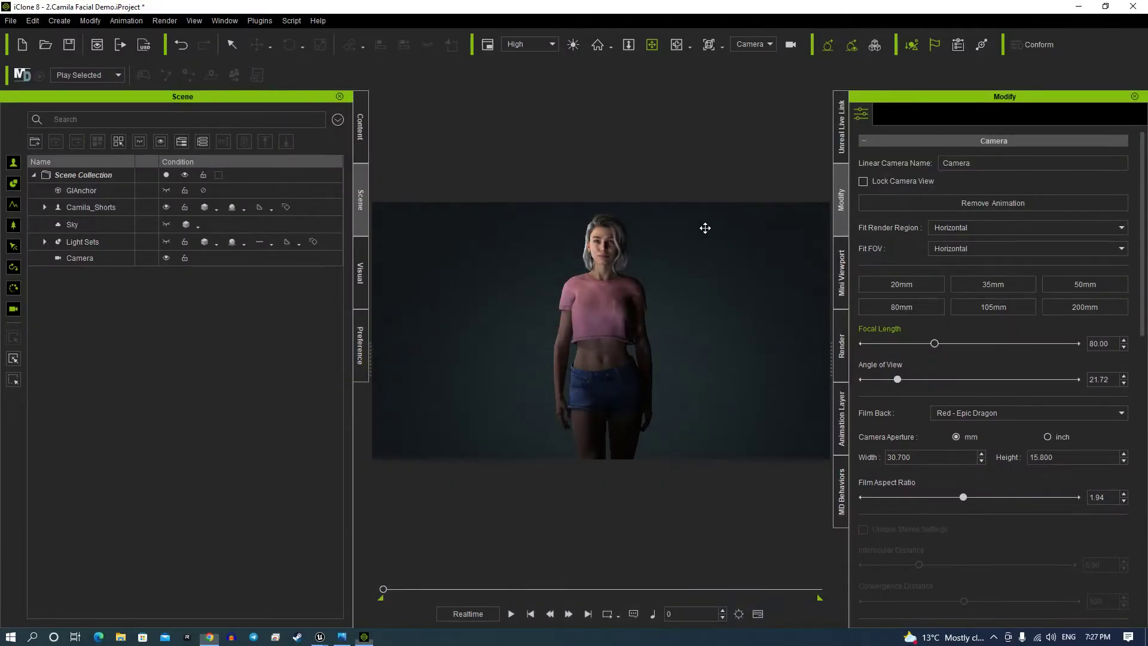
left_click(1080, 6)
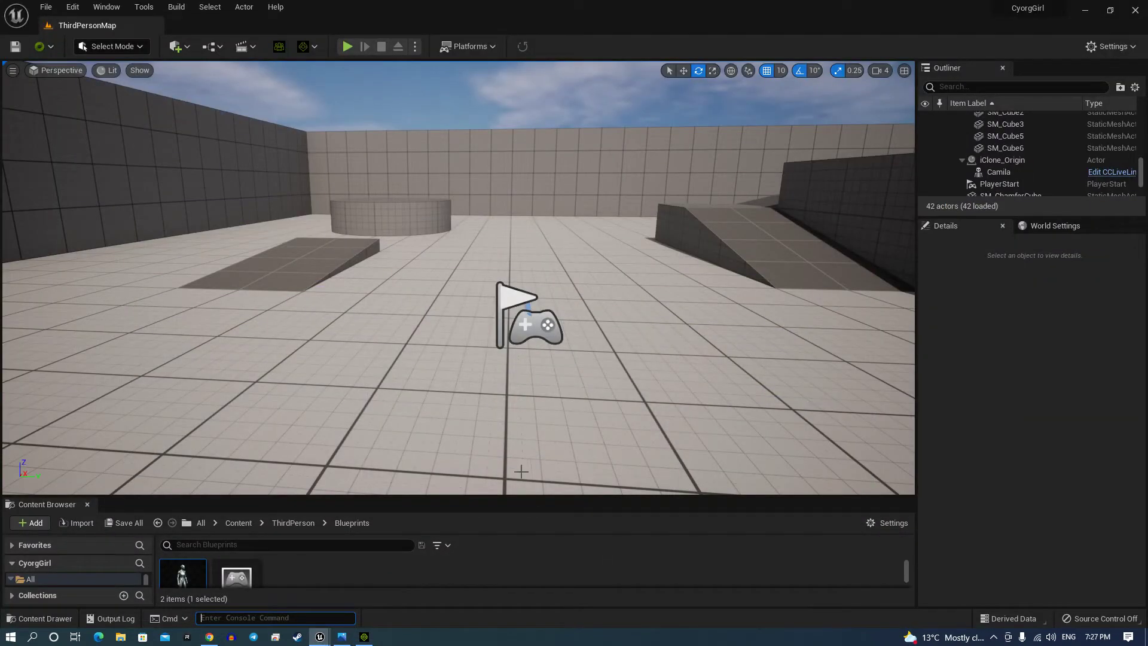
left_click_drag(521, 472, 532, 448)
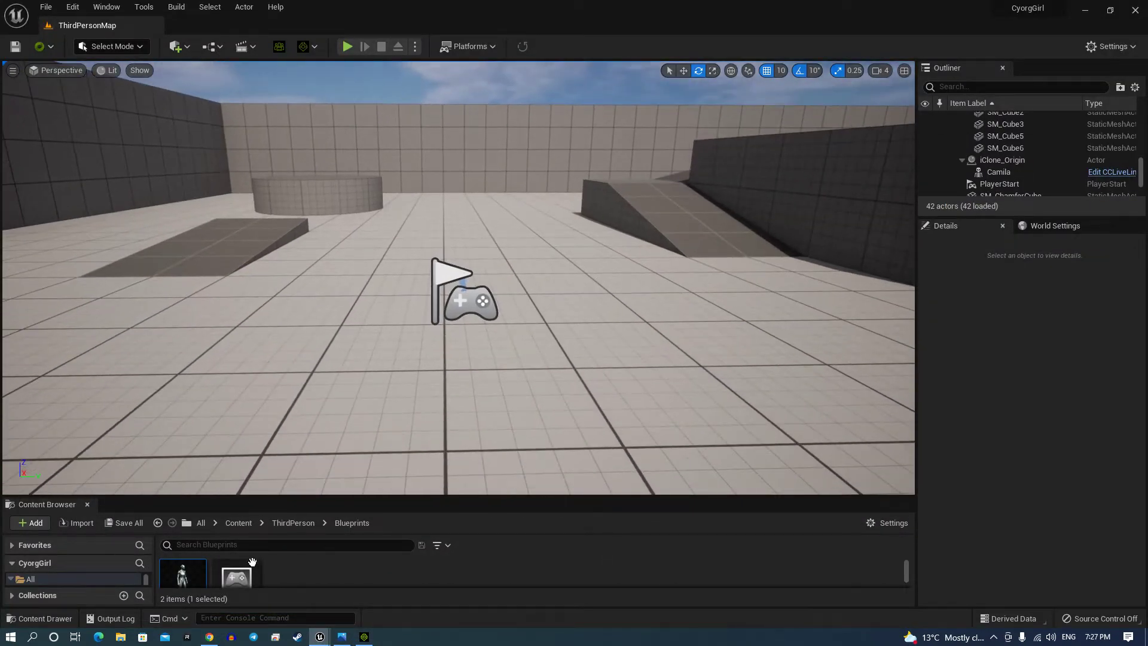
left_click(238, 524)
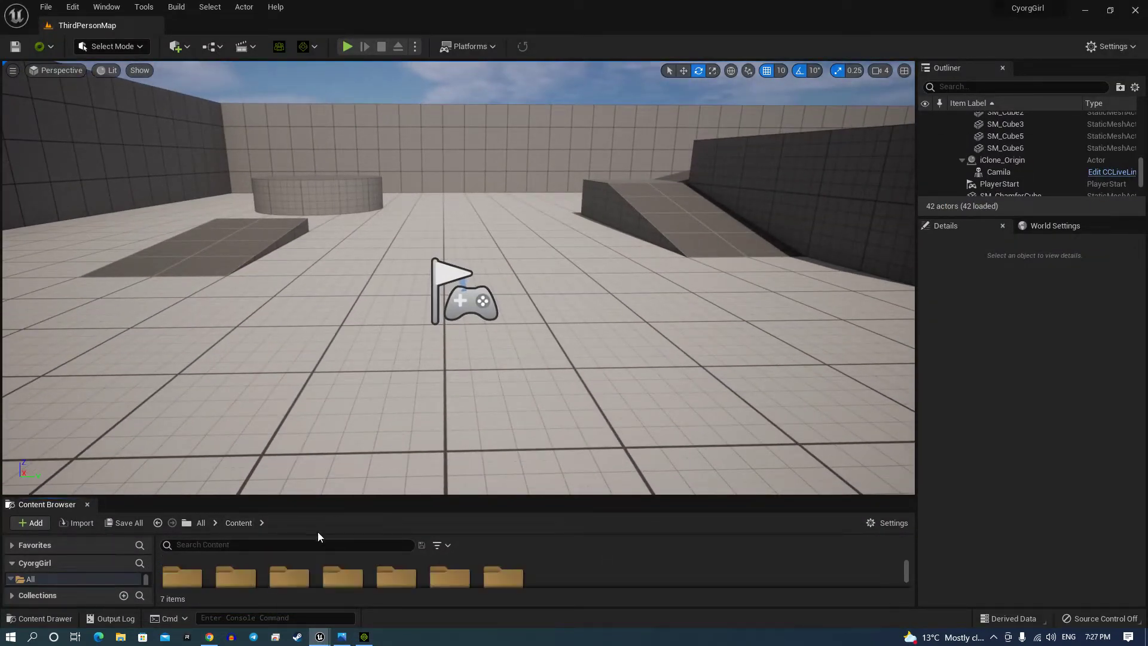
right_click(280, 573)
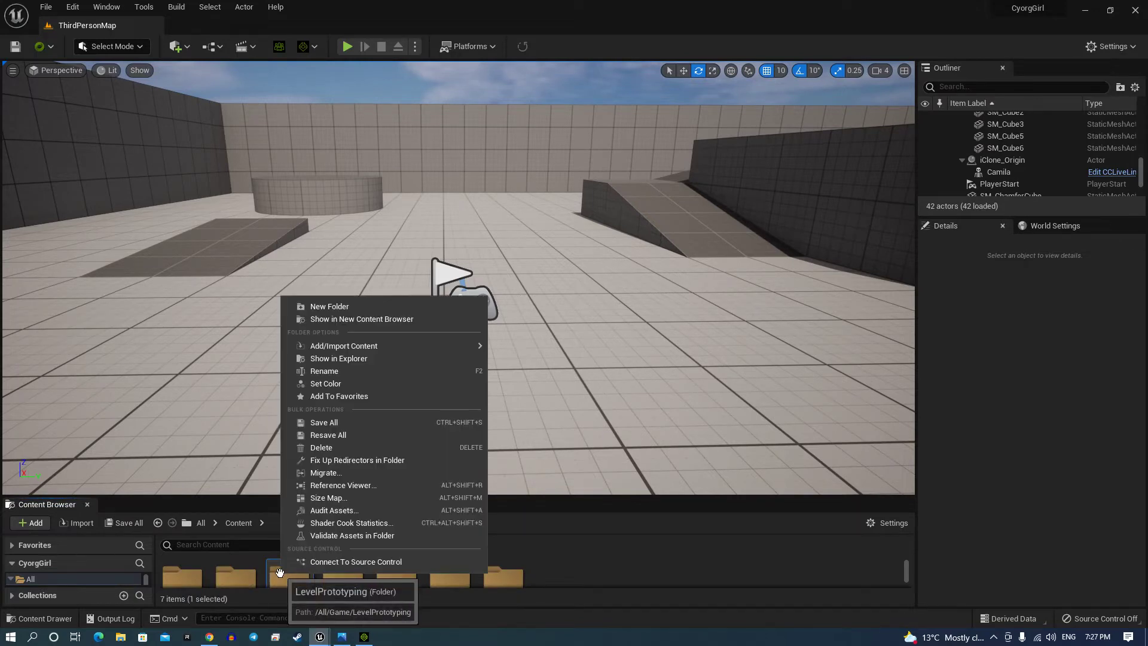
left_click(383, 358)
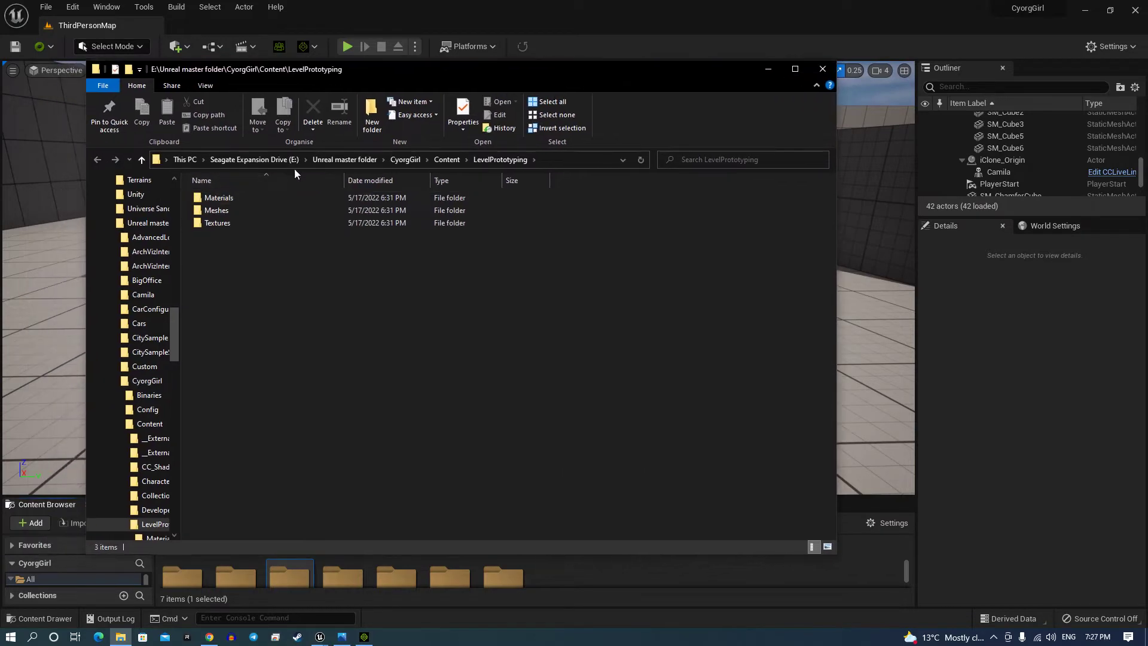
left_click(406, 161)
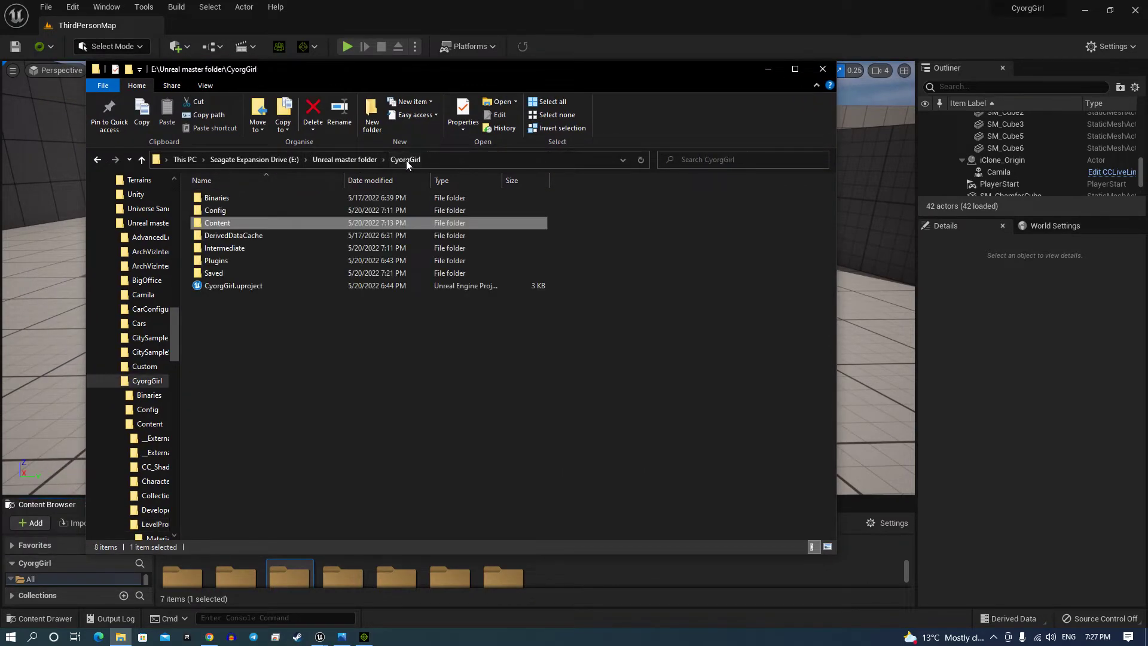
left_click(299, 341)
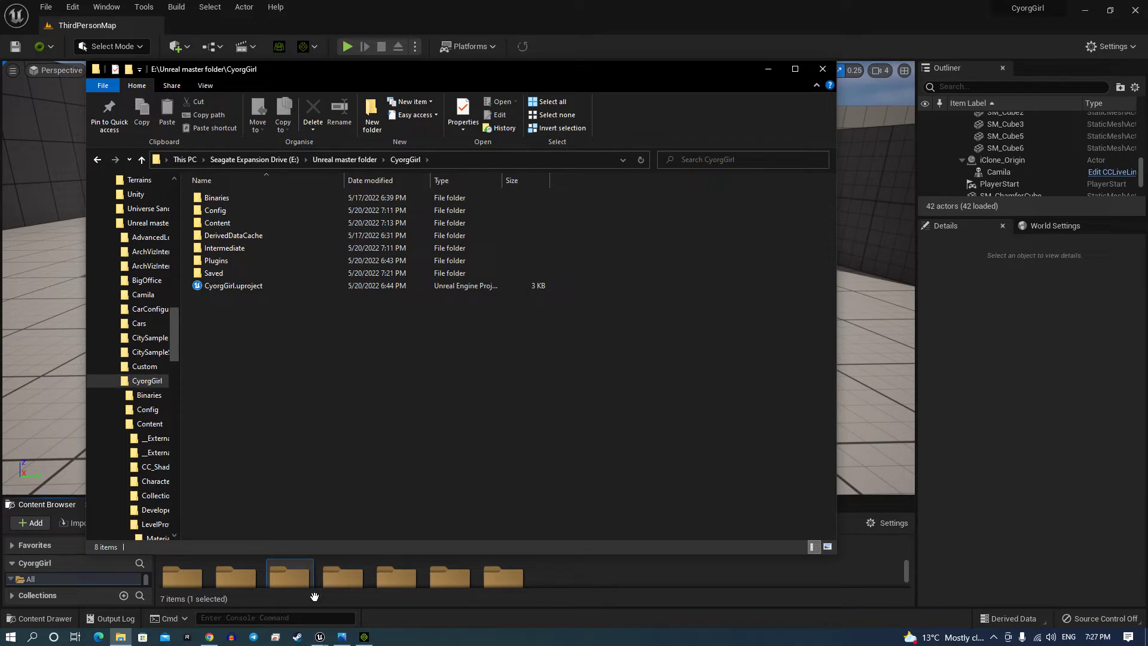
Open the Epic Games Launcher from the hidden system tray icons
mouse_move(321, 638)
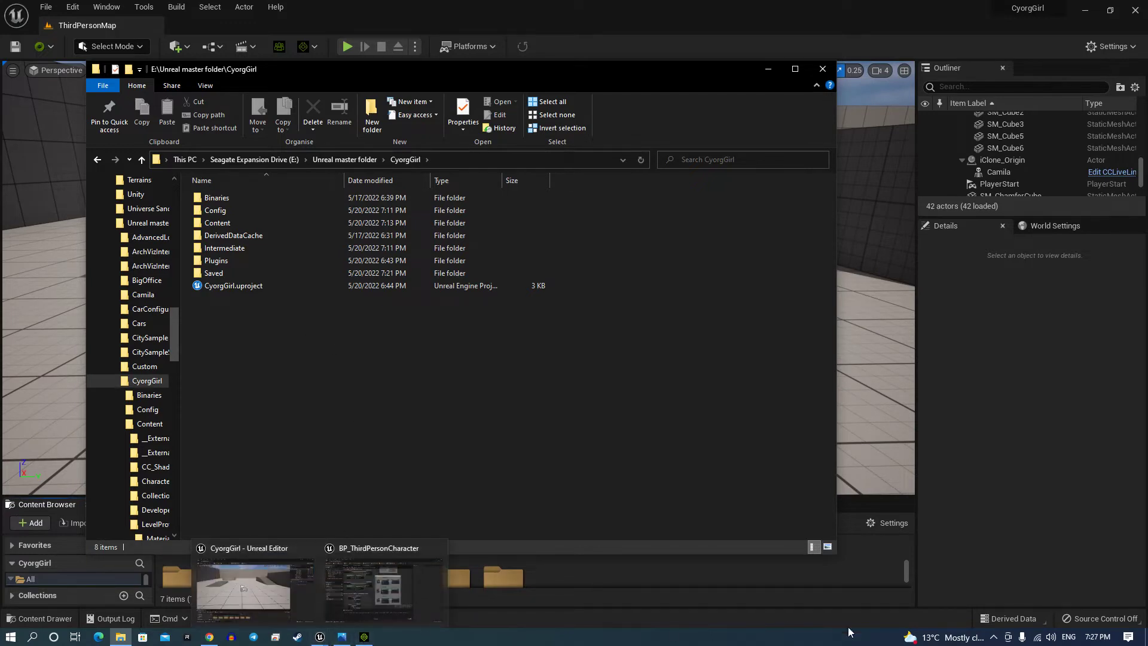
left_click(995, 638)
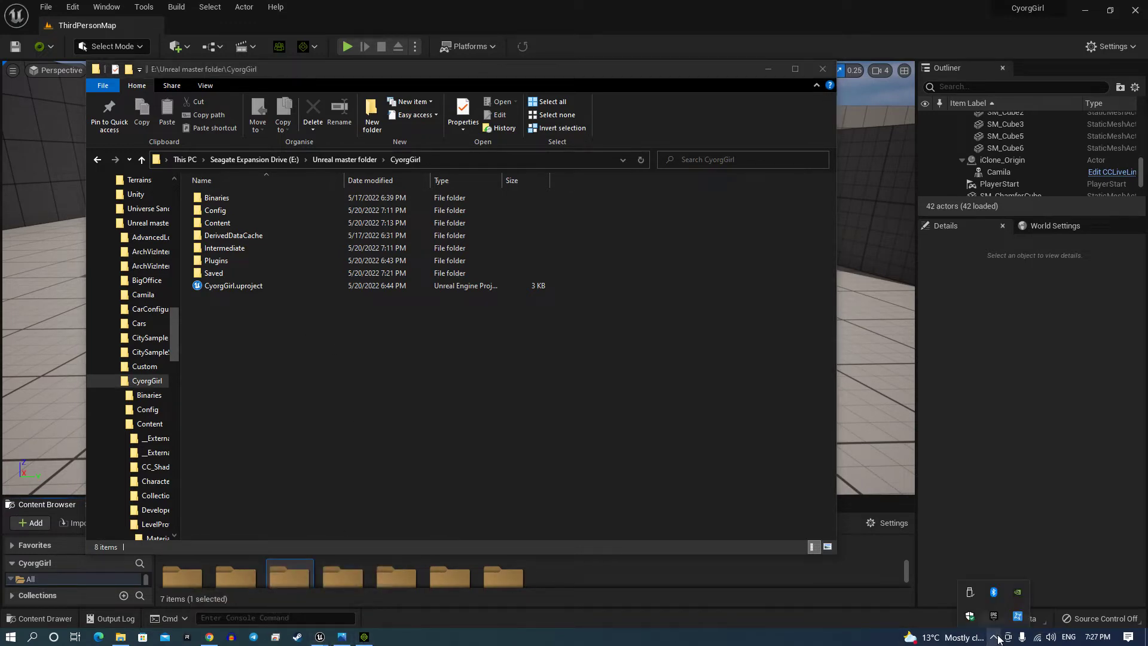
left_click(995, 616)
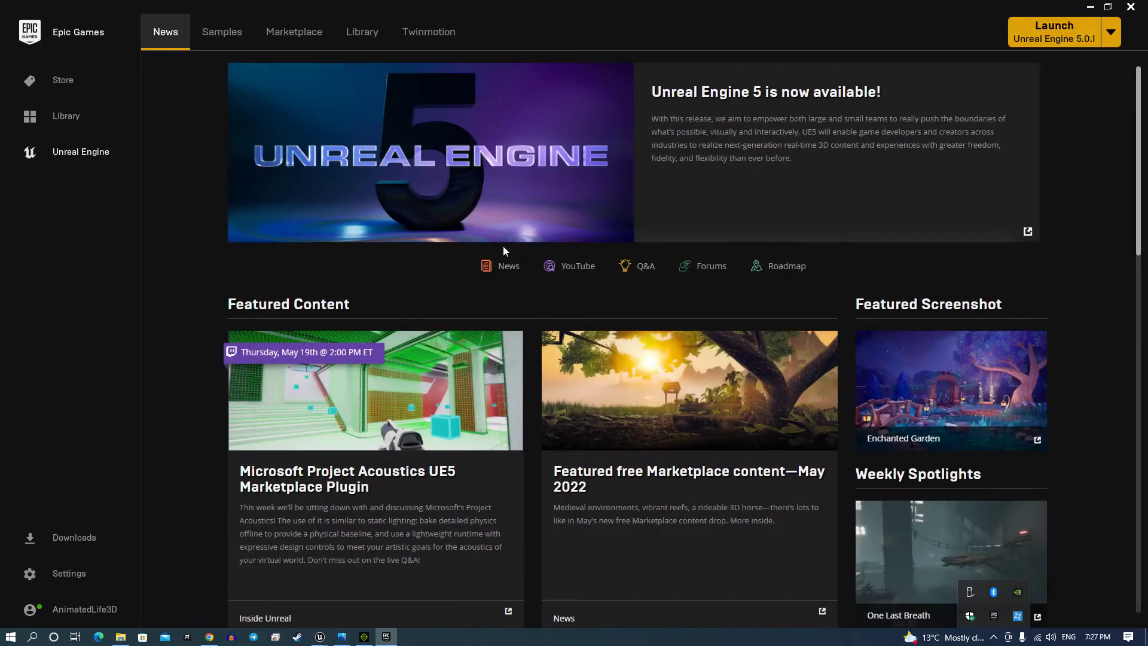
In the Library, reveal the CyorgGirl (5.0) project folder in Explorer, then close Explorer
left_click(356, 39)
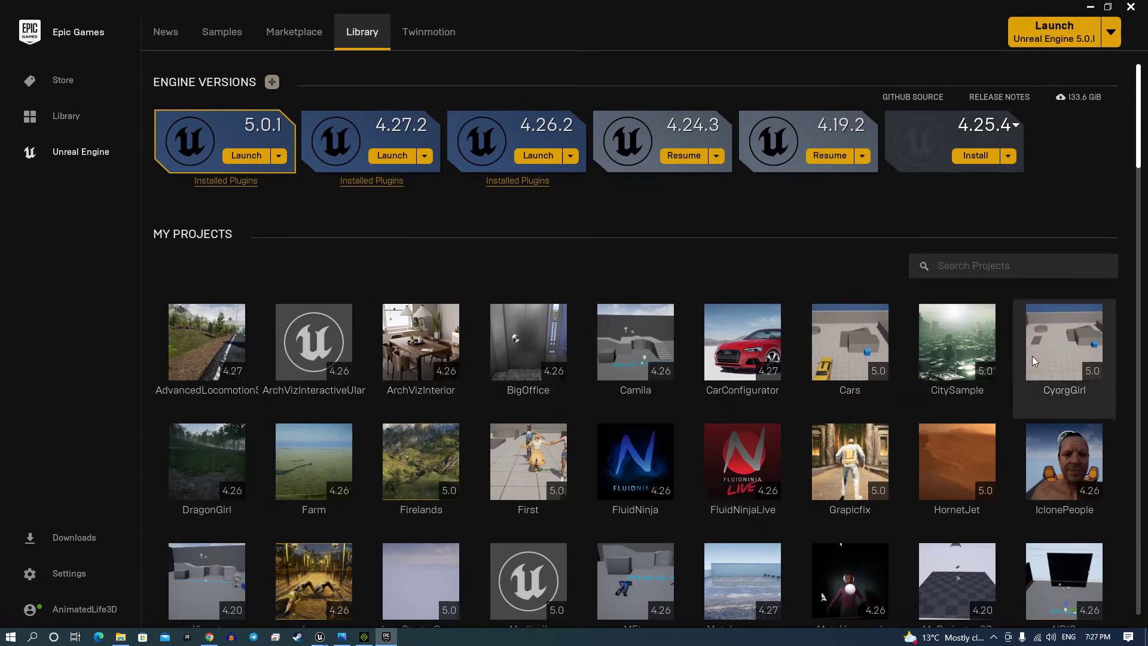
right_click(1054, 328)
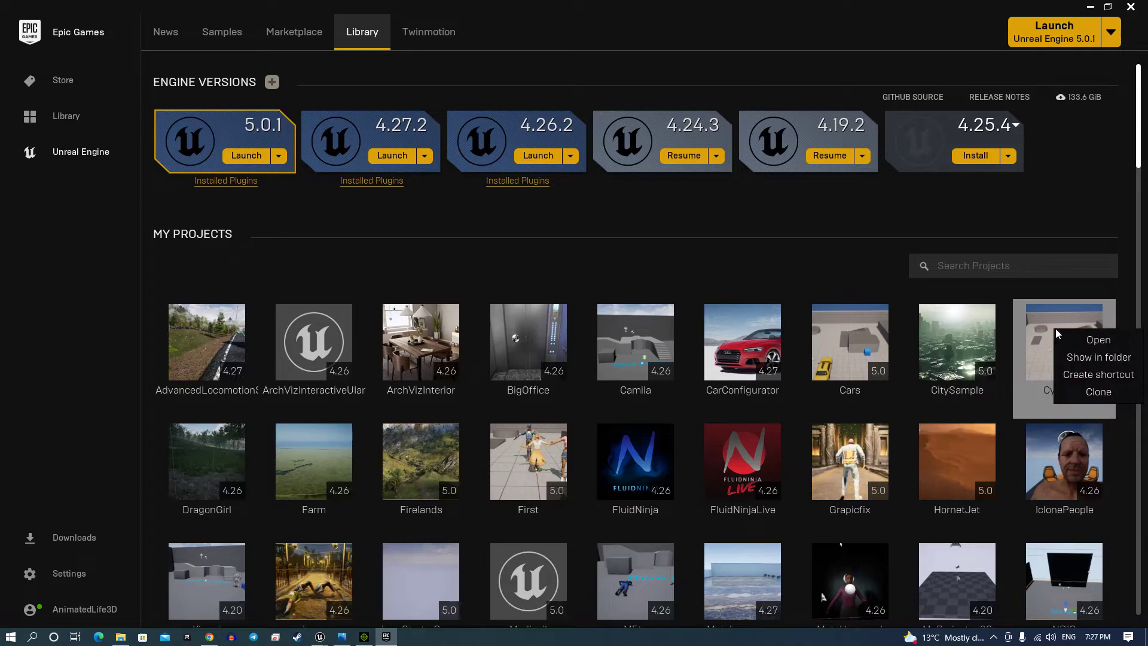
left_click(1090, 354)
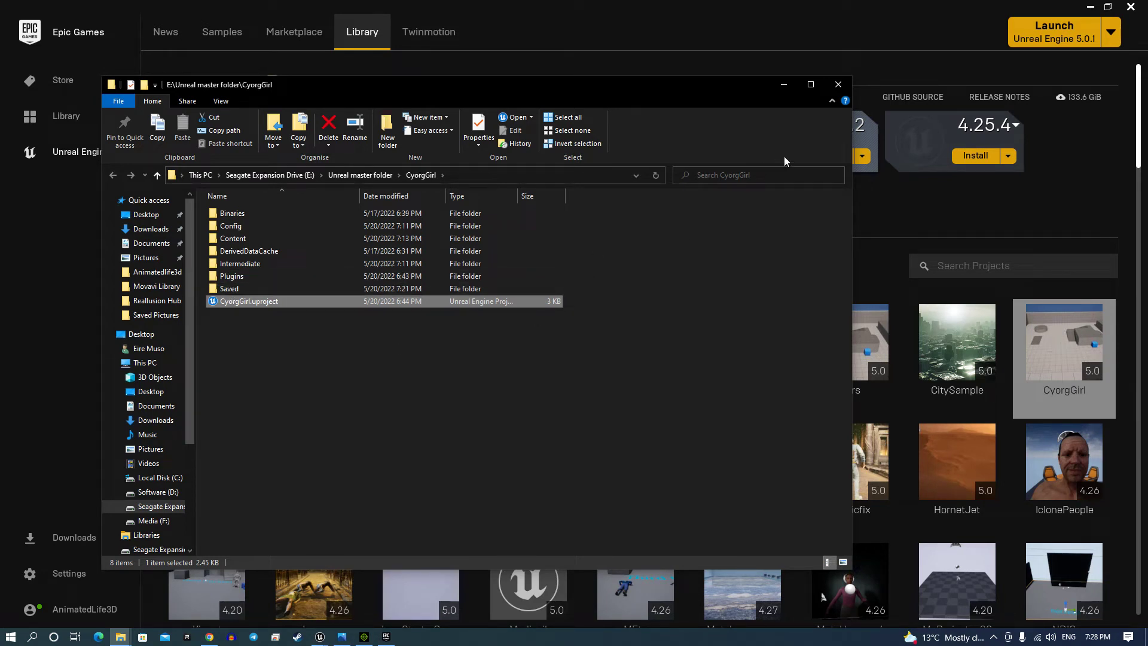
left_click(838, 85)
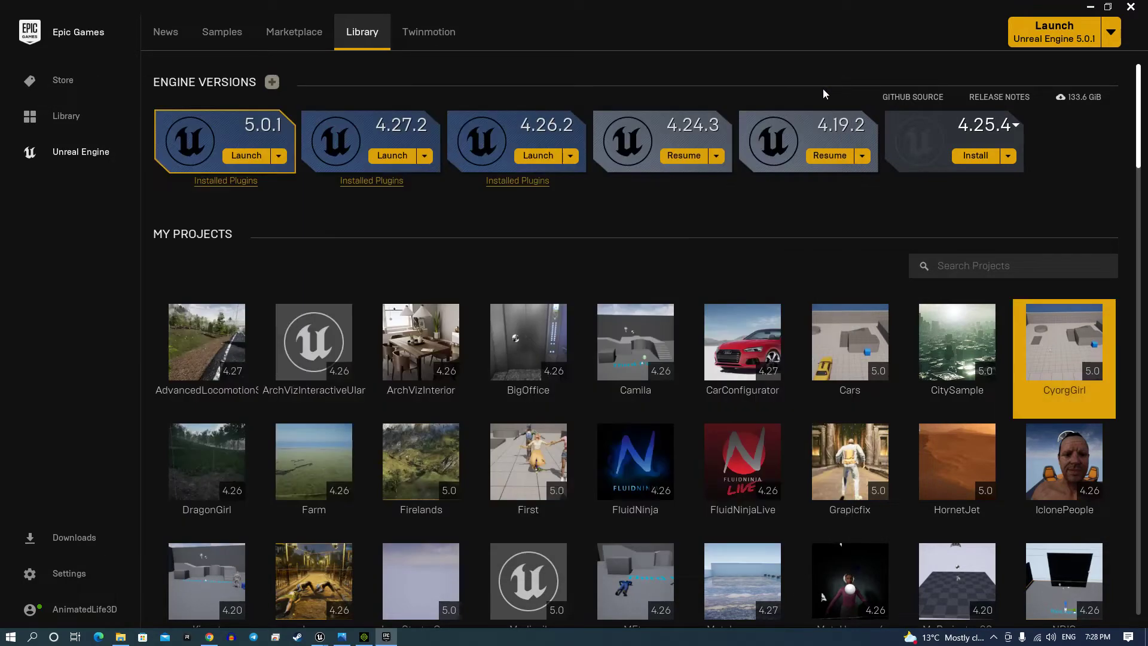
Close the launcher and Explorer, then check the plugins browser for 'iclon' plugins being enabled
left_click(1129, 11)
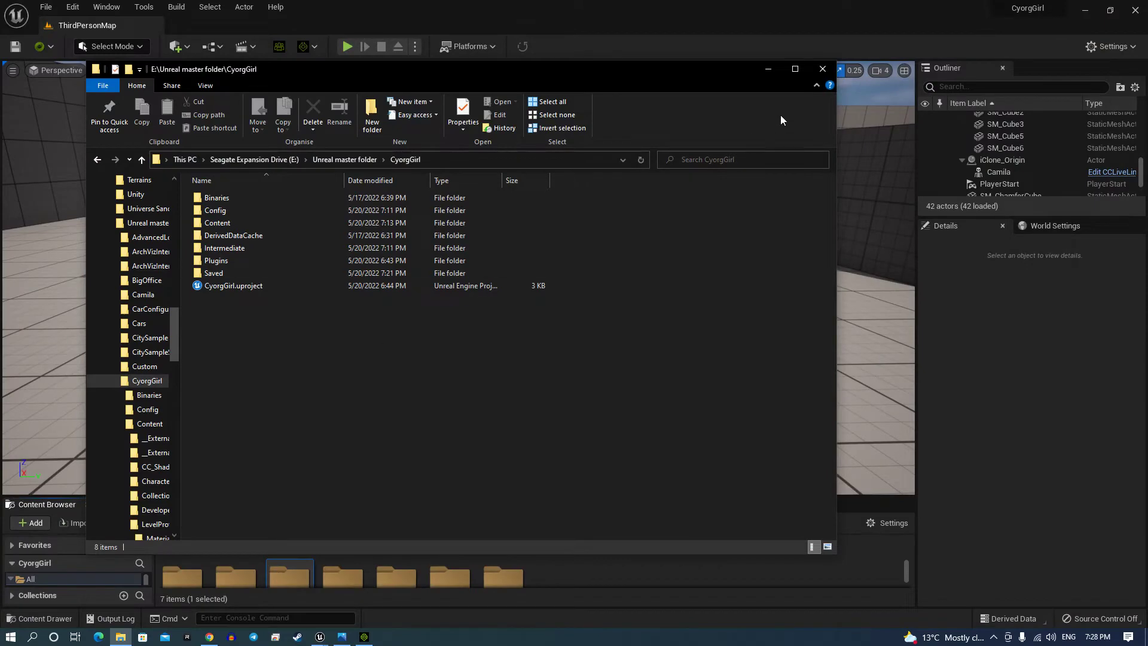
left_click(824, 72)
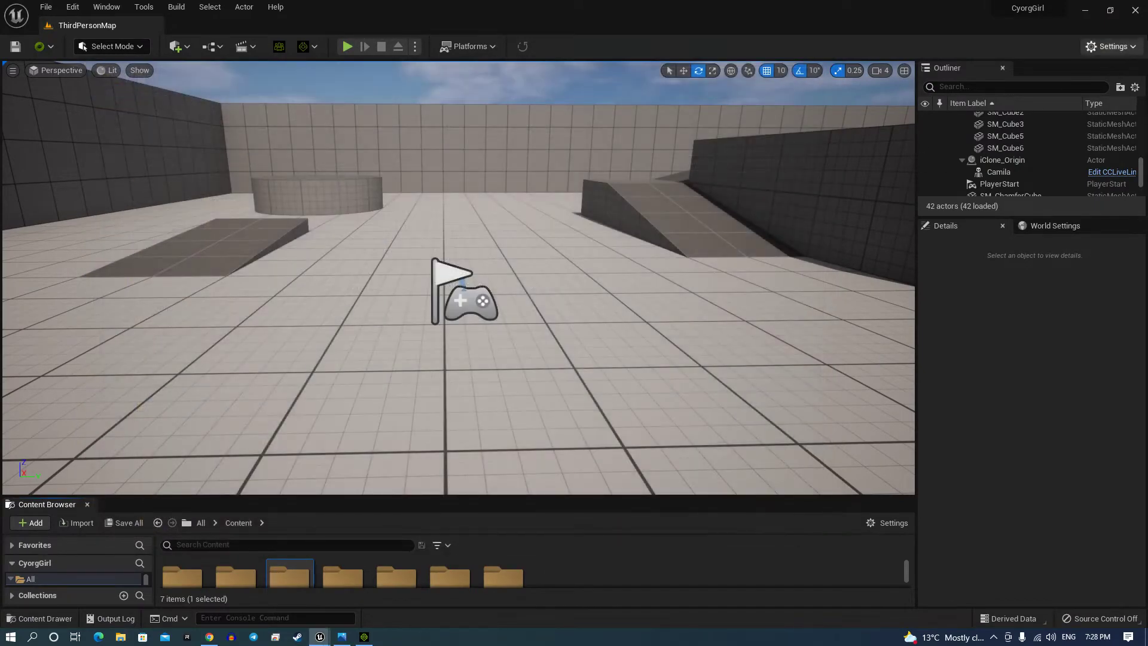
scroll(673, 364, "up", 4)
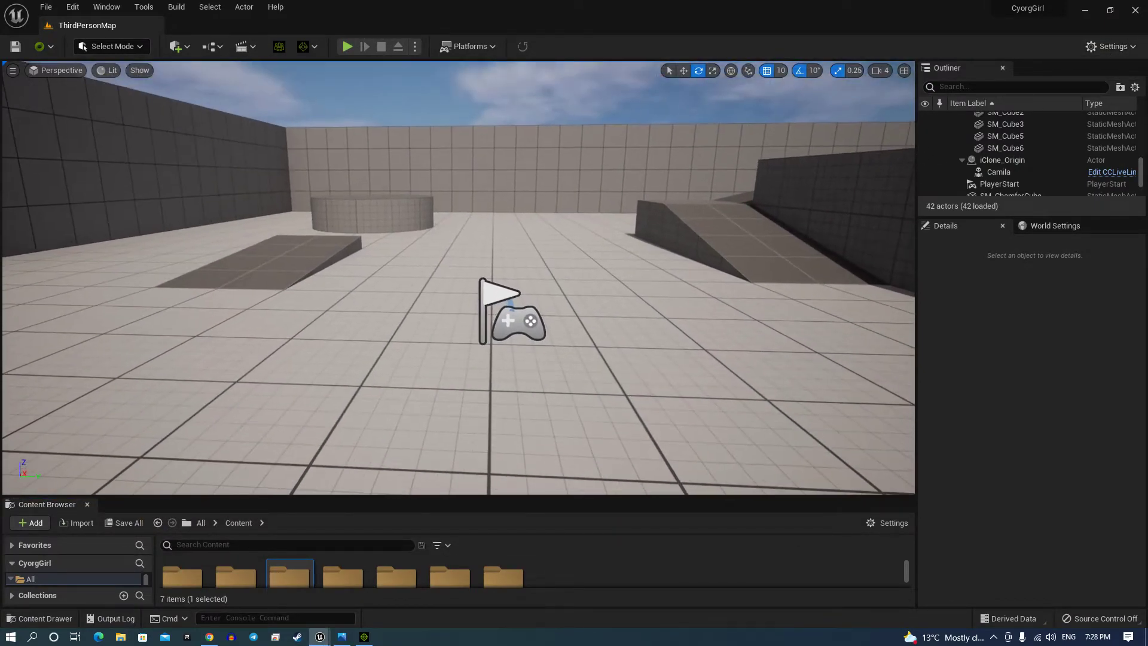
left_click(1117, 46)
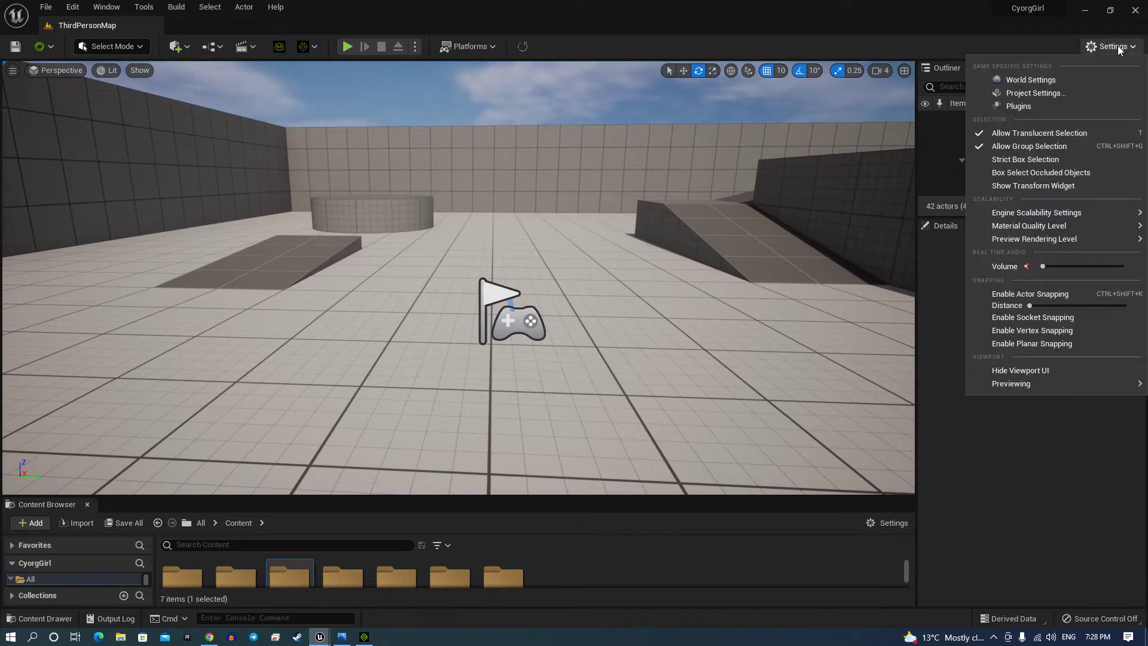
left_click(1004, 109)
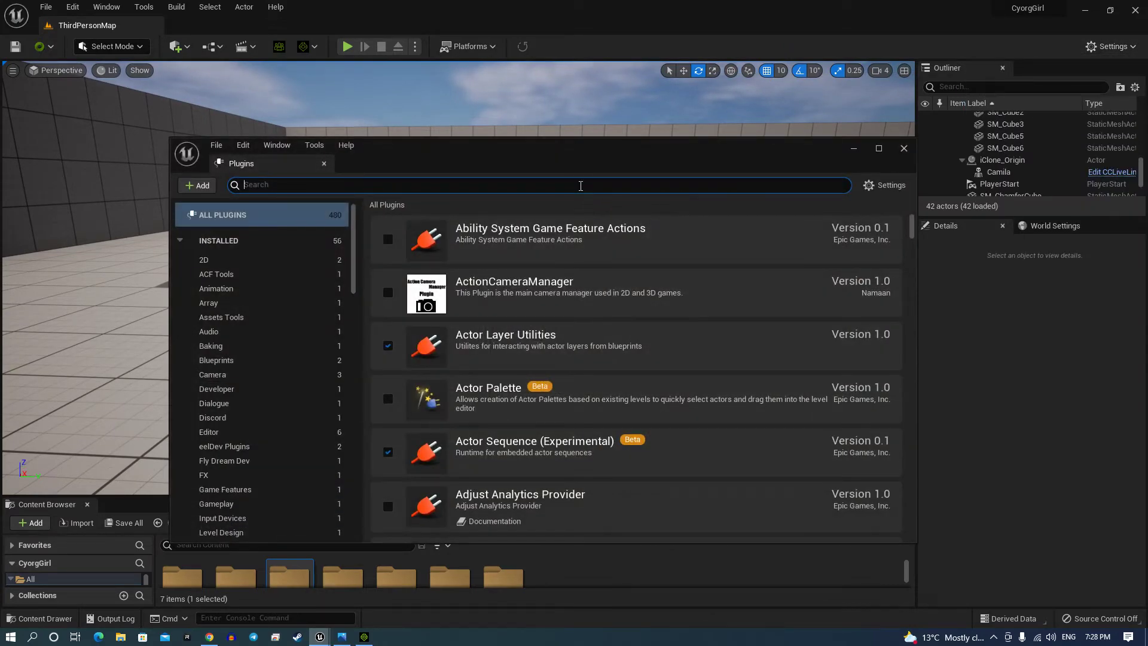
type("iclon")
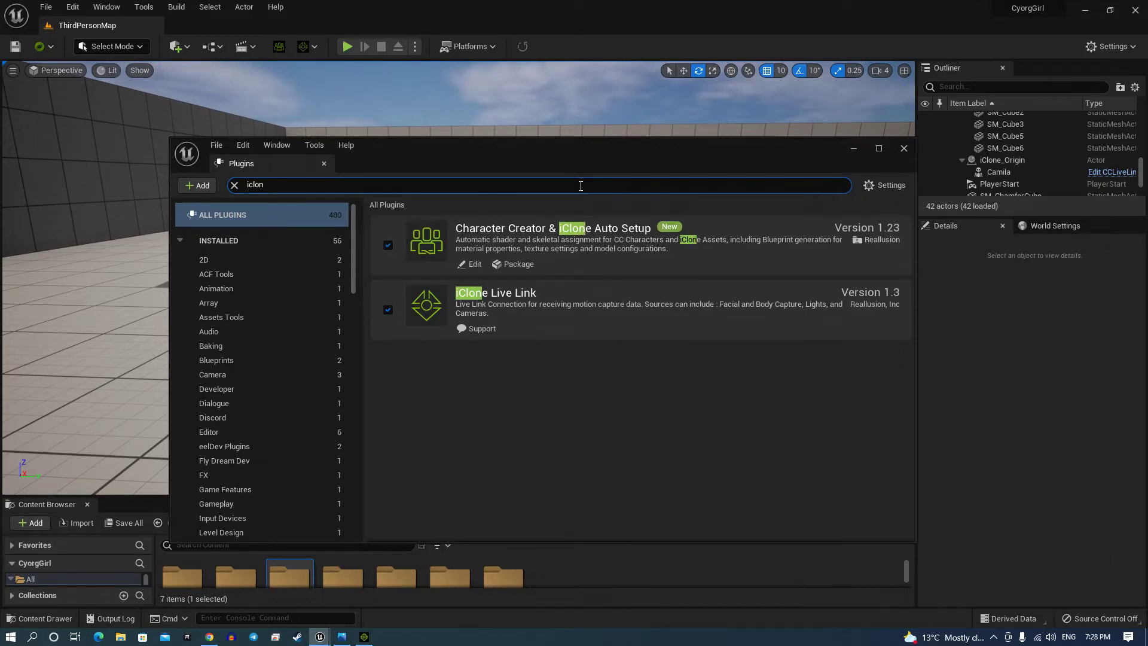
left_click(903, 150)
Run the Character Creator auto setup with the HQ Shader
key("w")
right_click_drag(854, 183, 854, 185)
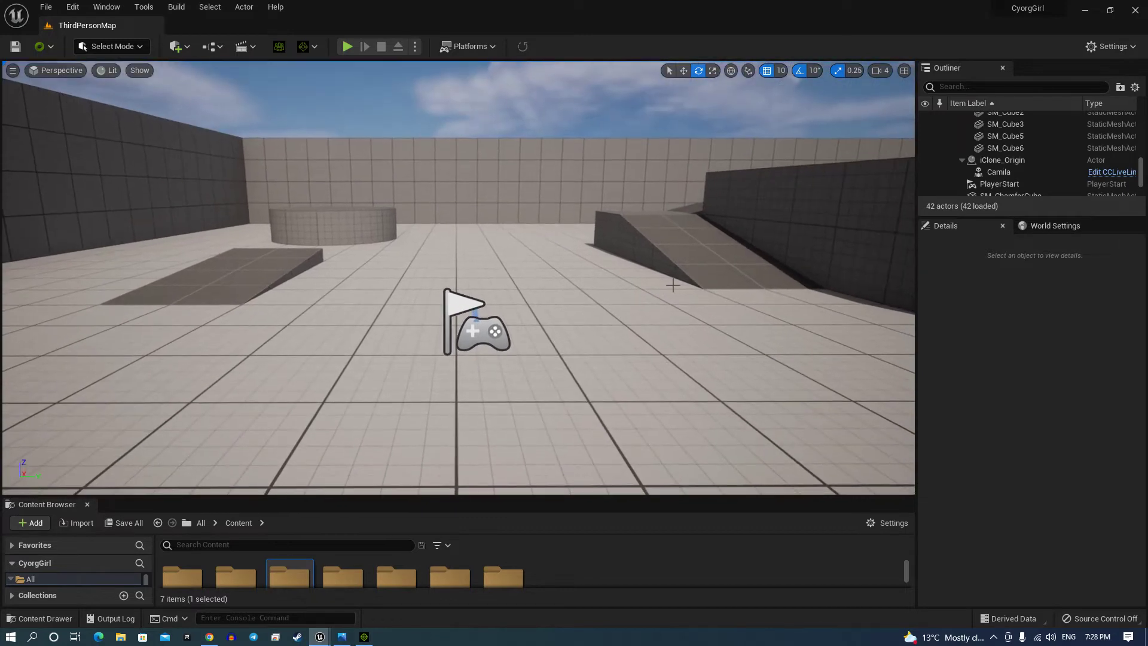
left_click(278, 48)
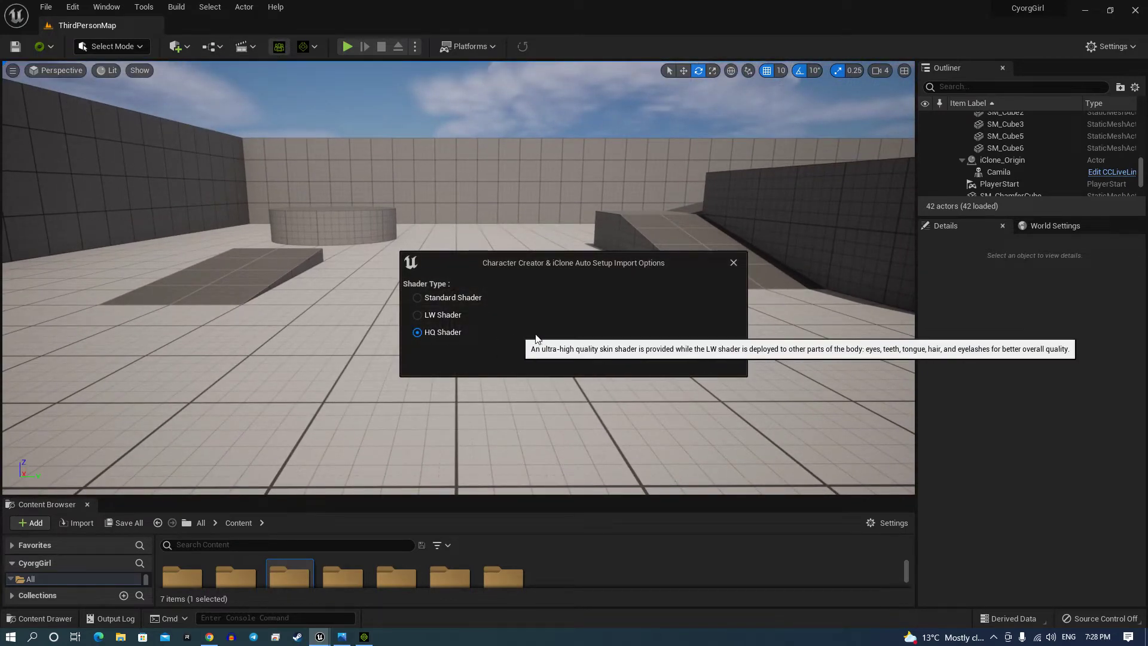
left_click(633, 352)
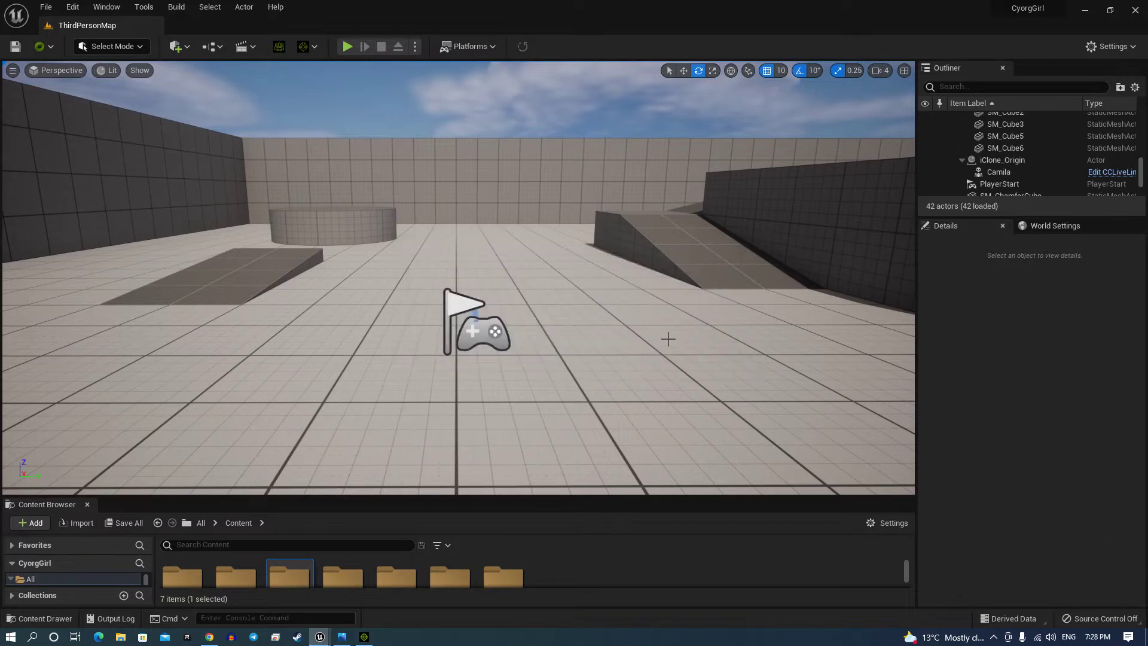
Back in iClone 8, show the Unreal Live Link panel and review the installed plugins list
left_click(364, 636)
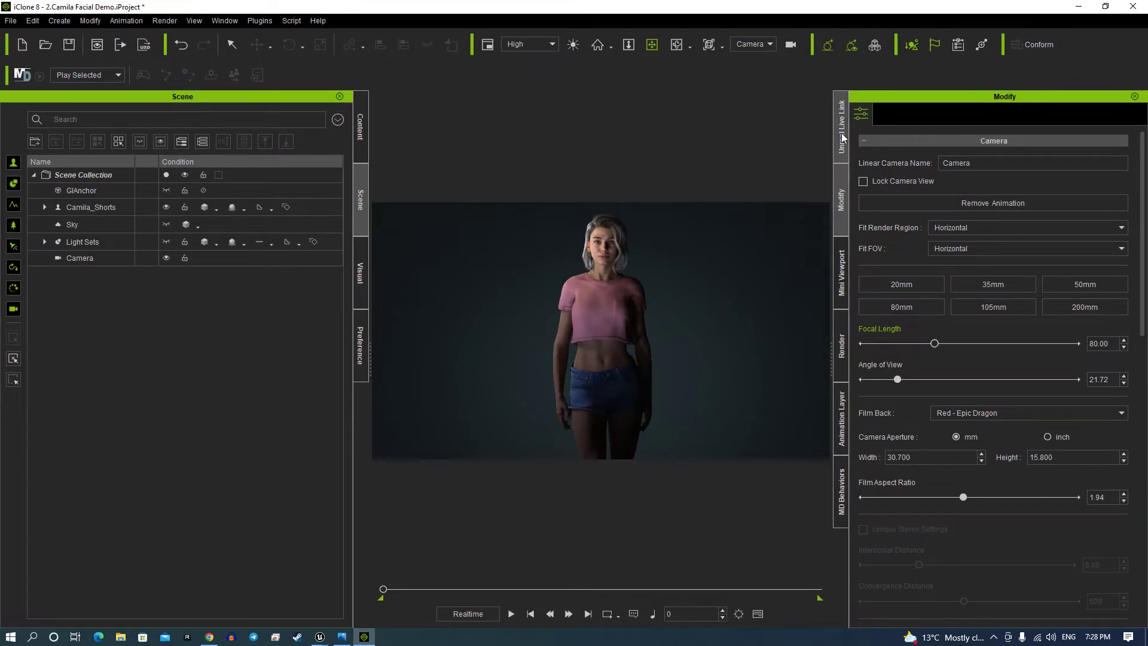
left_click(841, 126)
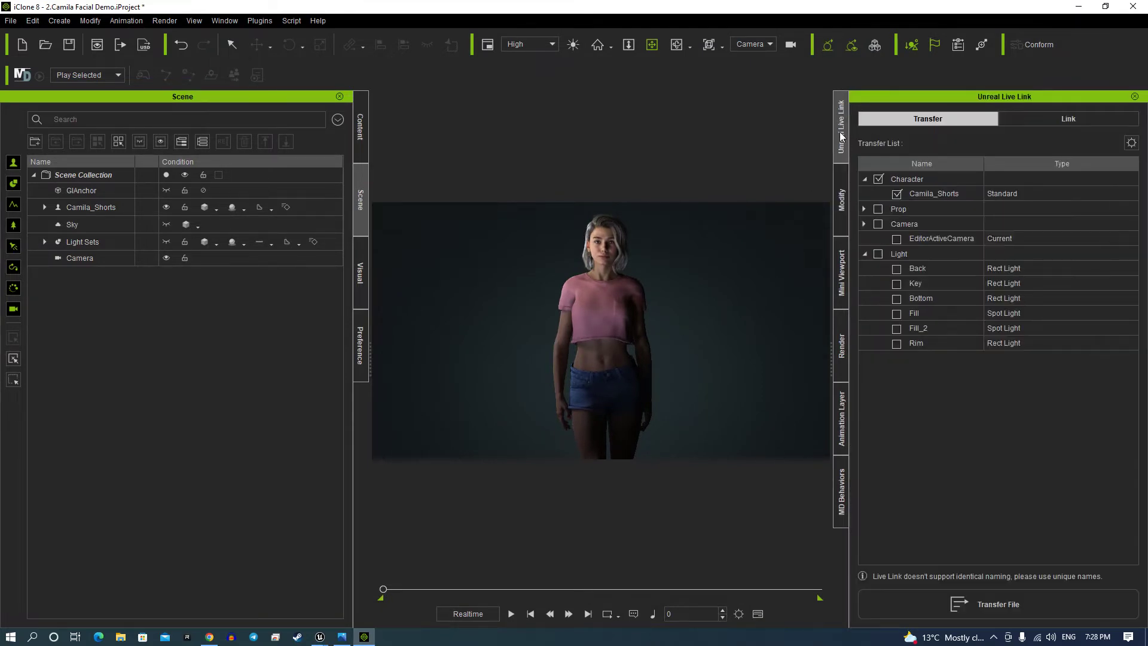
left_click(257, 22)
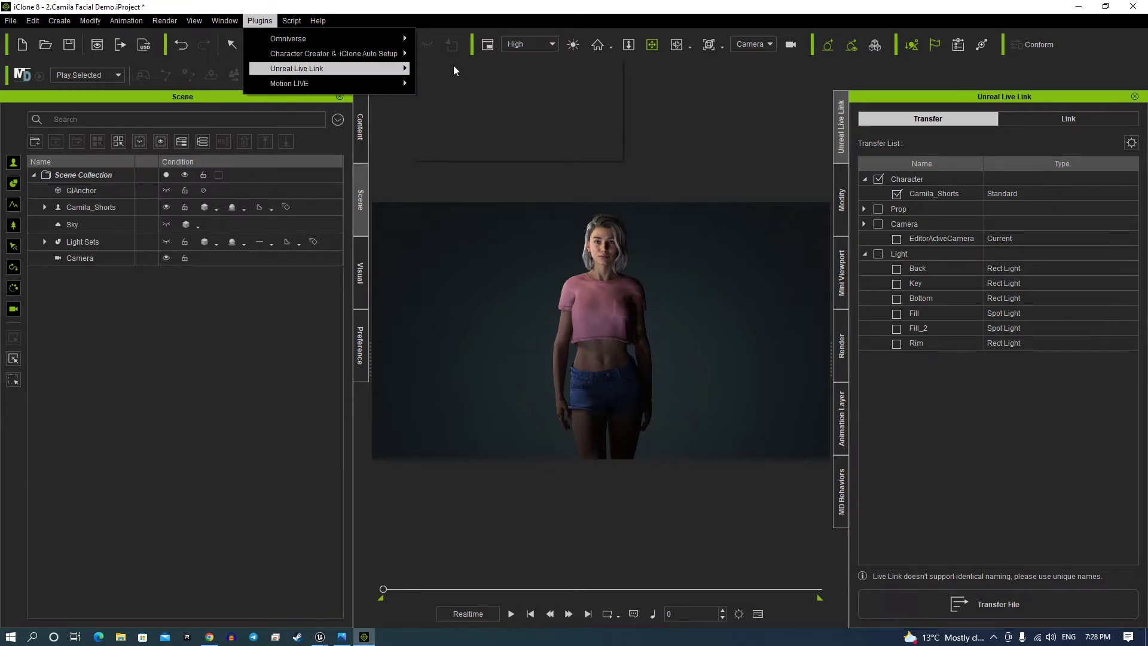
mouse_move(454, 71)
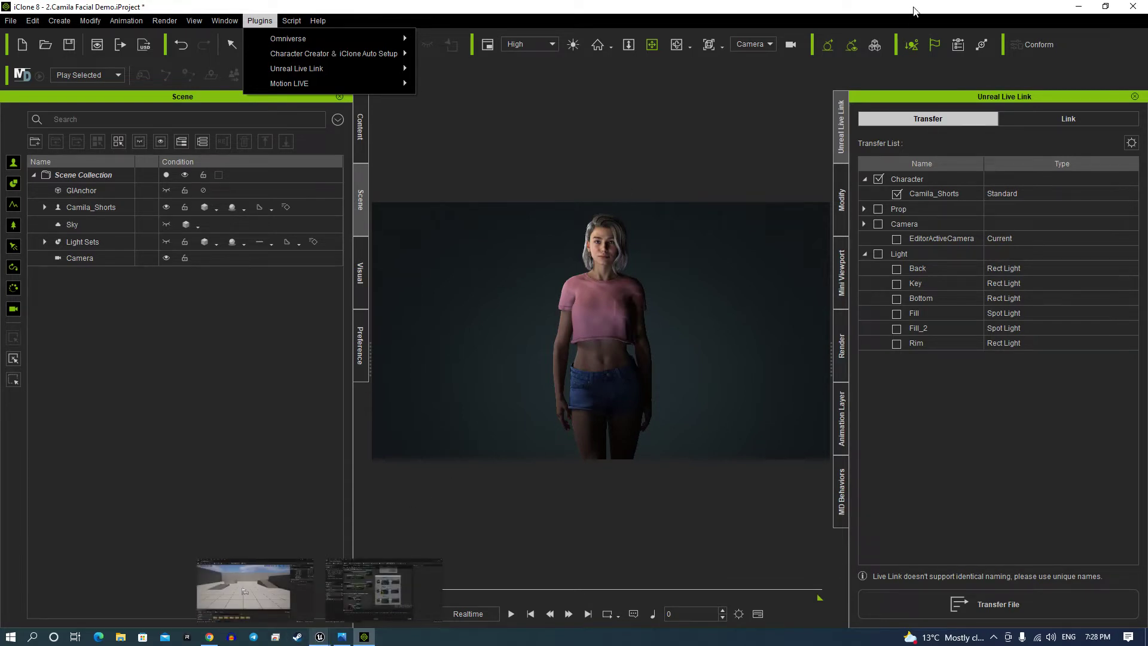
left_click(1113, 7)
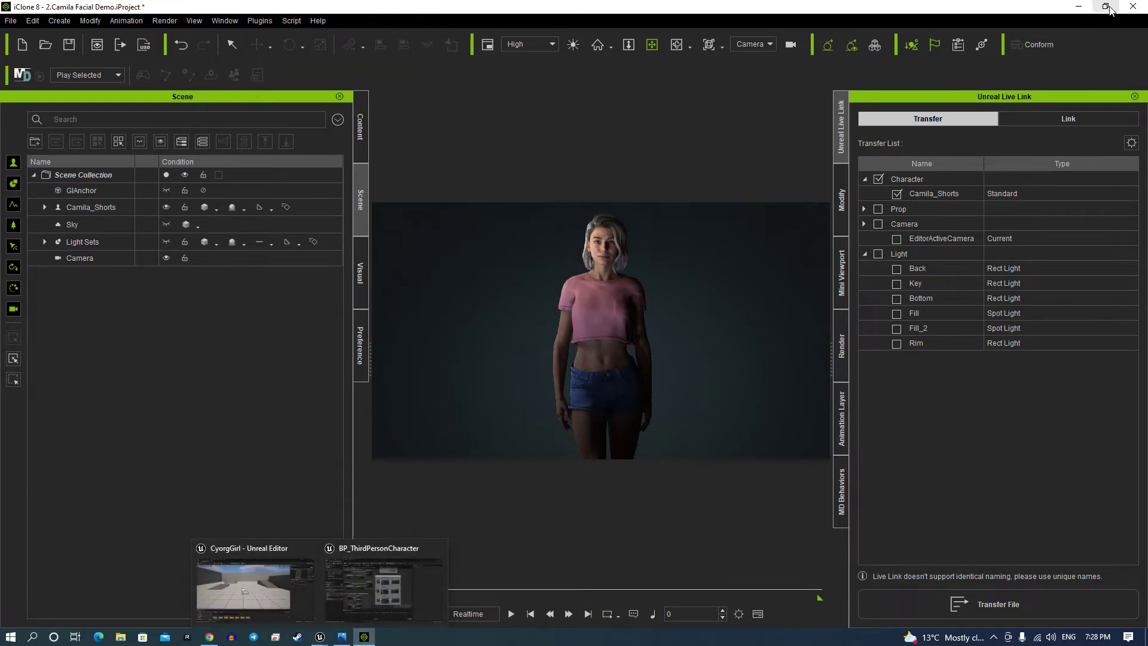
Restore and reposition the iClone window, then transfer the checked Camila_Shorts to Unreal
left_click(1113, 7)
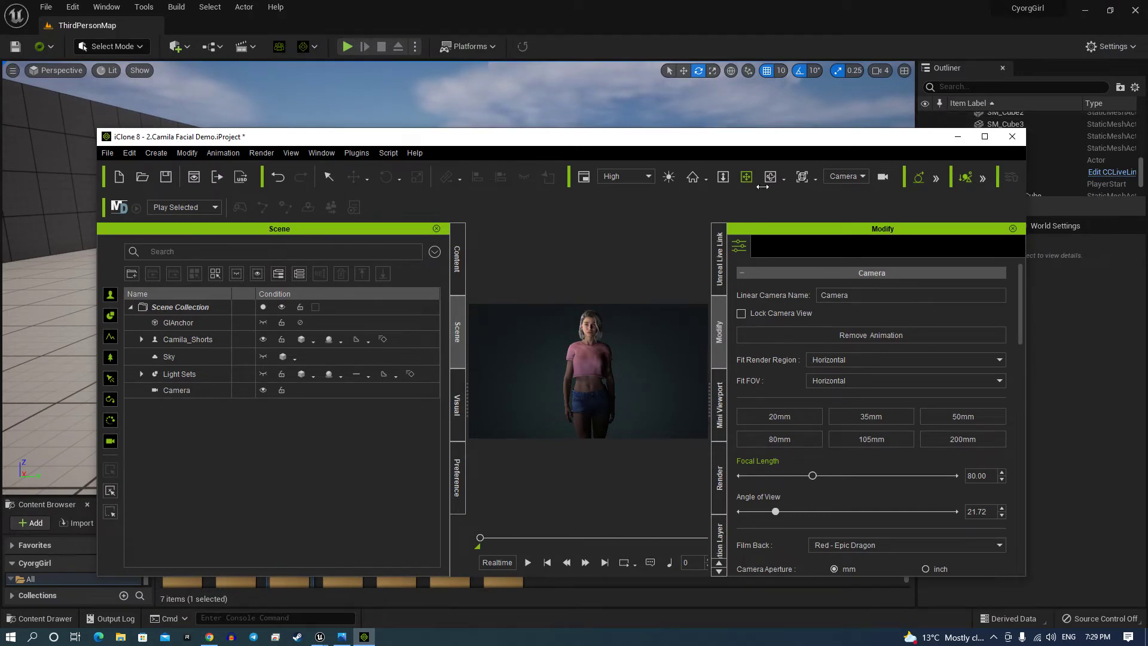
left_click_drag(687, 141, 668, 106)
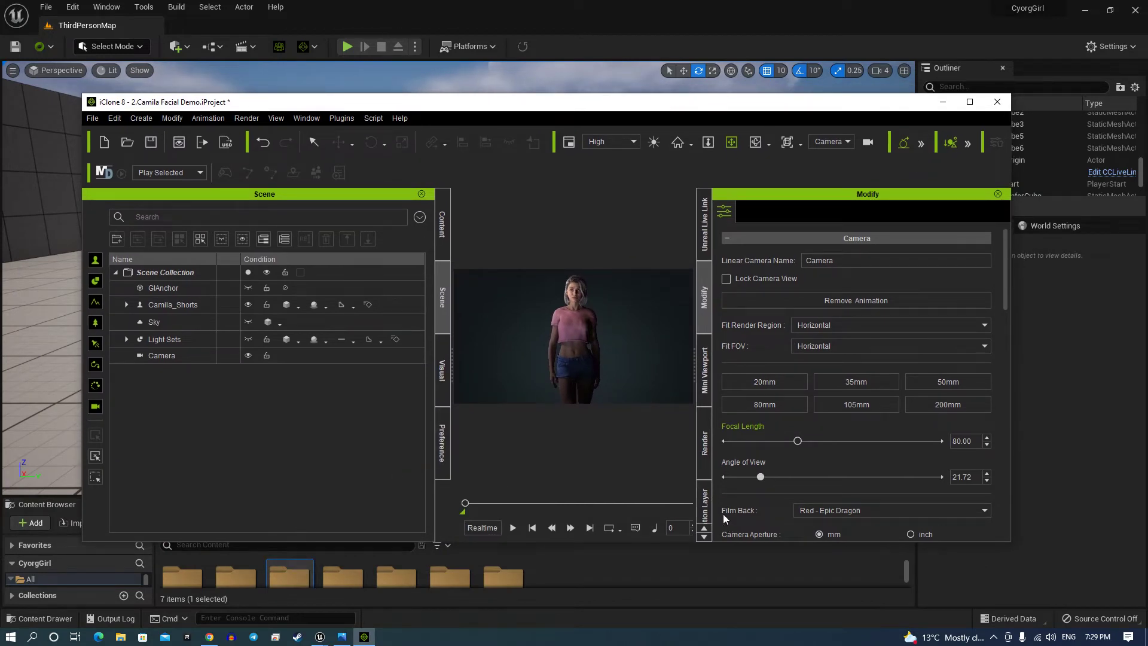
scroll(748, 454, "down", 10)
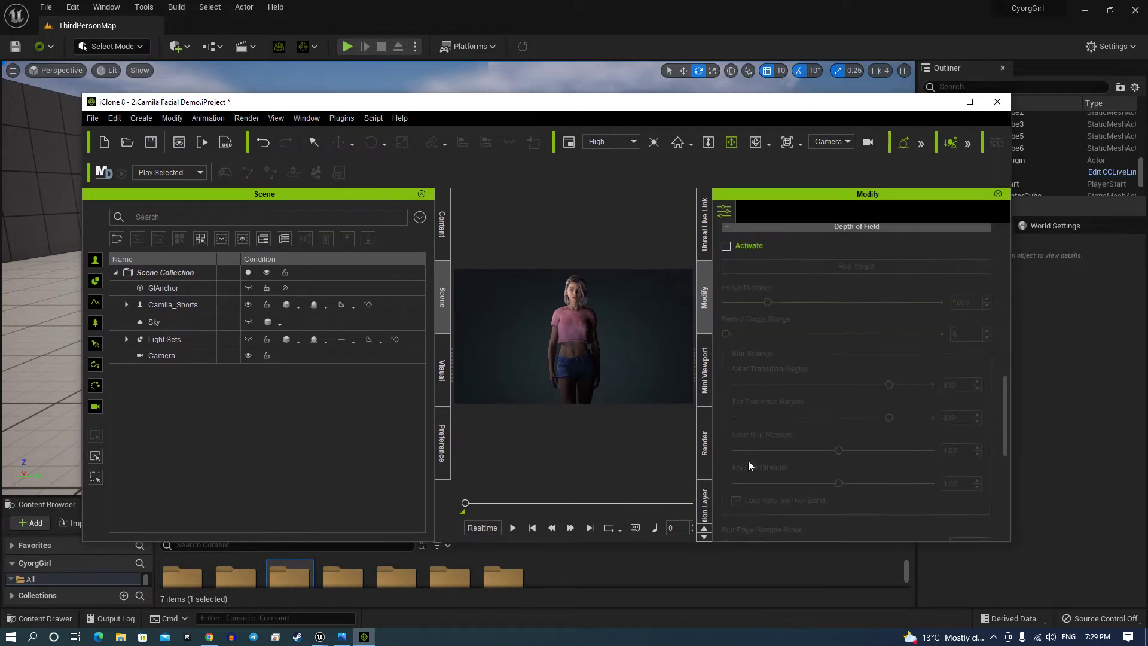
scroll(748, 466, "down", 3)
scroll(745, 464, "down", 3)
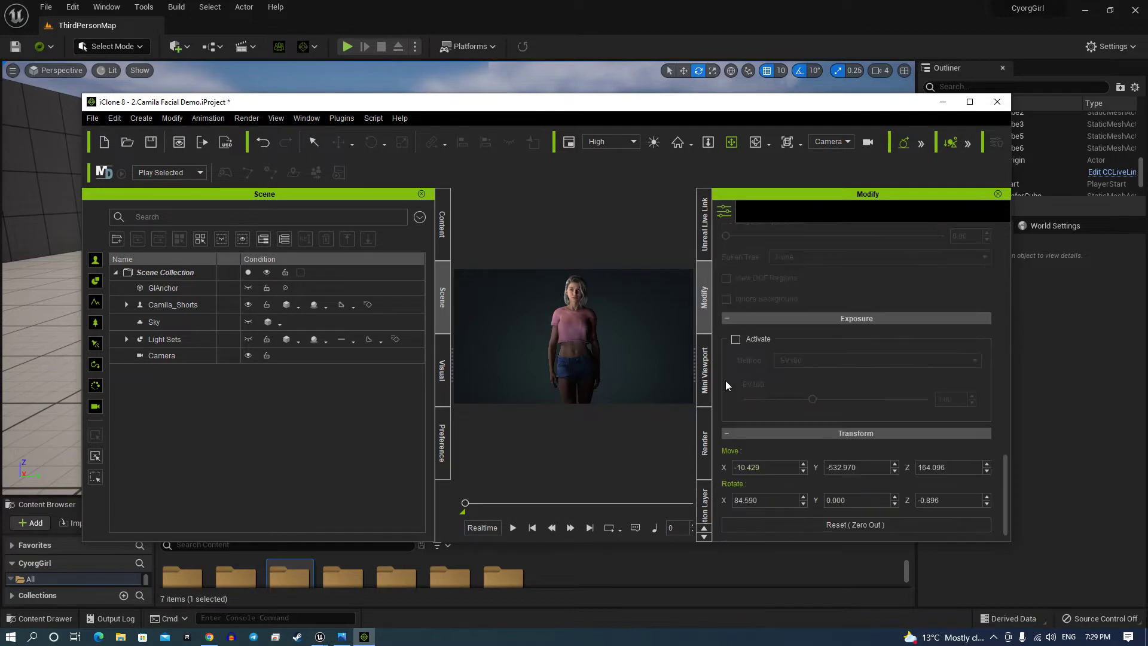
left_click(707, 241)
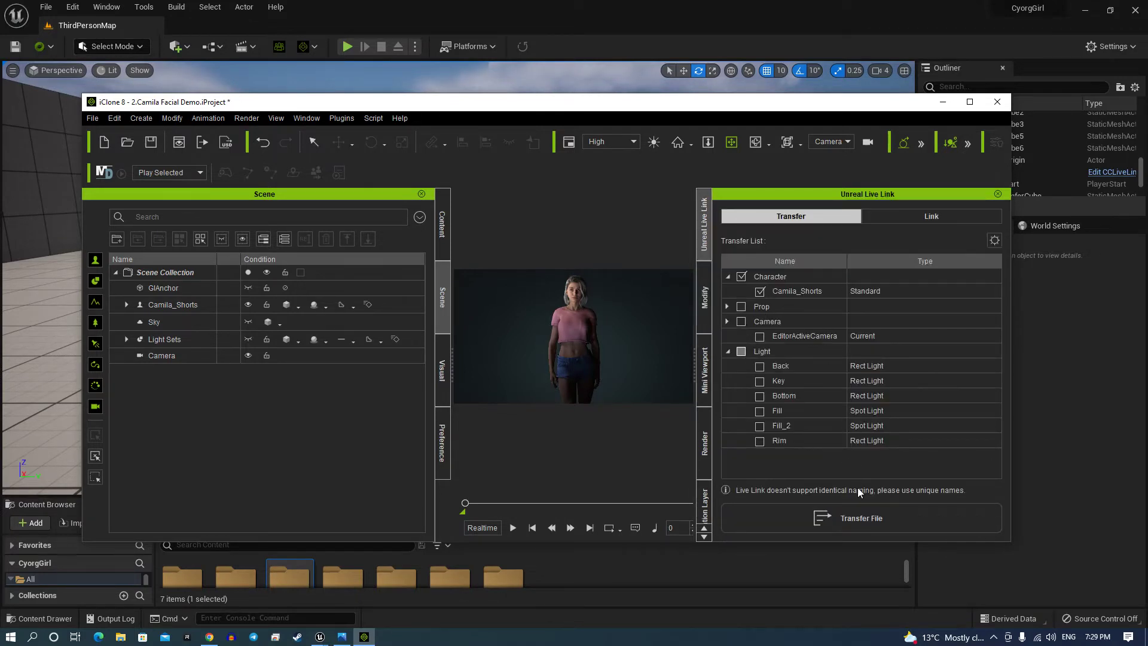
left_click(865, 518)
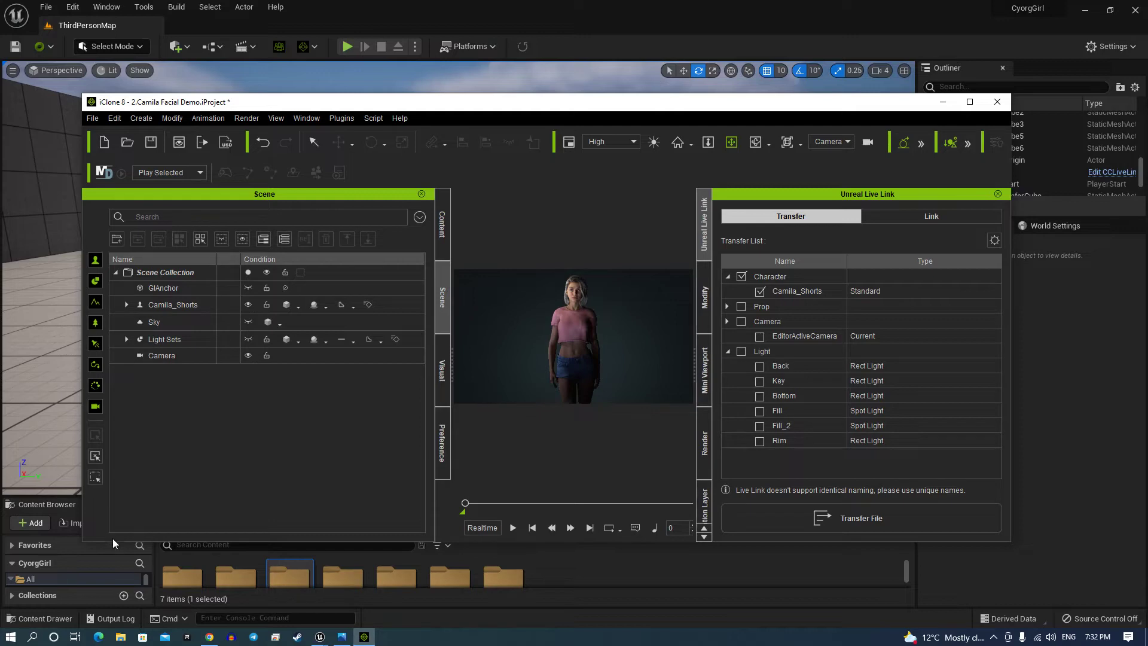
Once the Camila_Shorts Live Link transfer completes, open the Windows Start menu
left_click(6, 640)
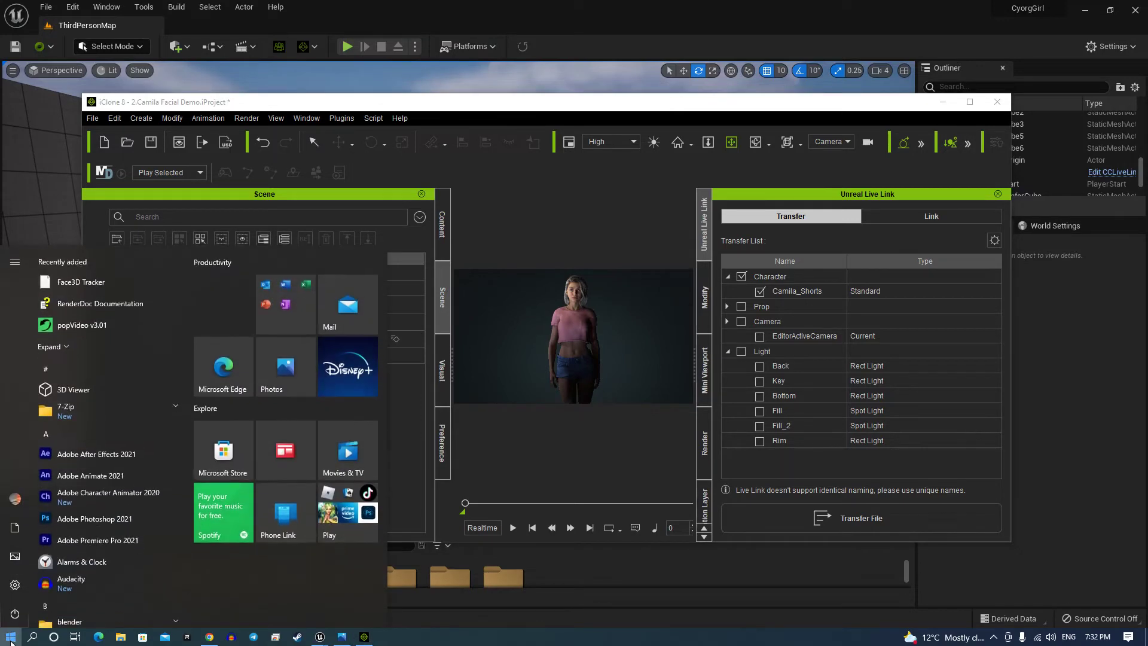
Launch Snipping Tool from Start and capture nearly the whole screen
type("sn")
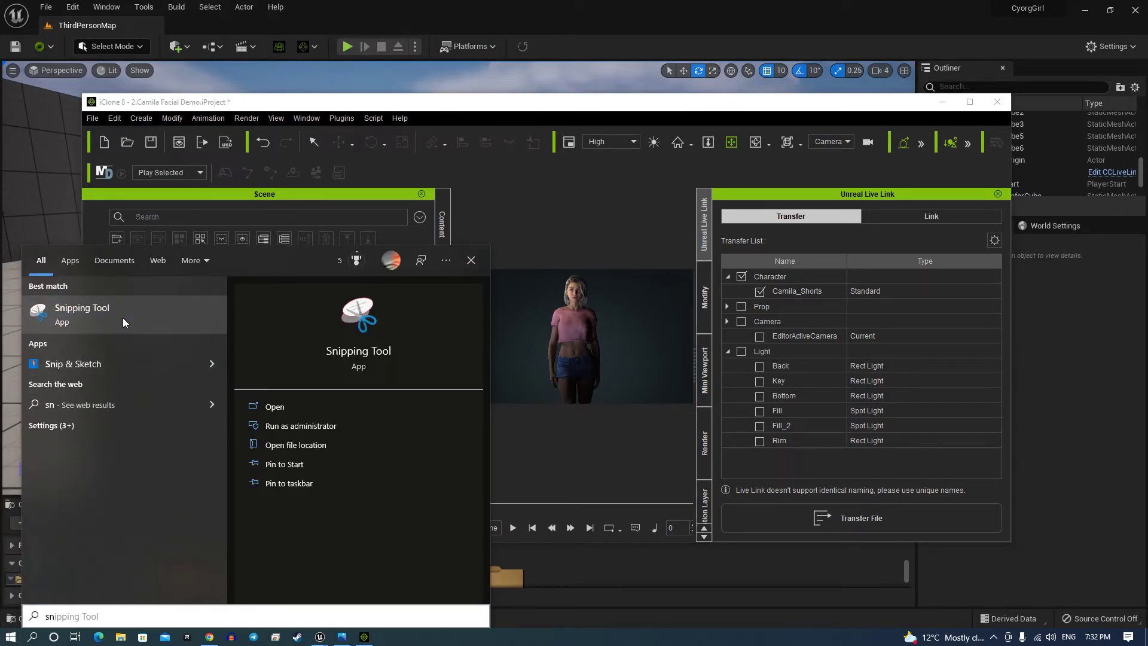
left_click(123, 318)
left_click(44, 208)
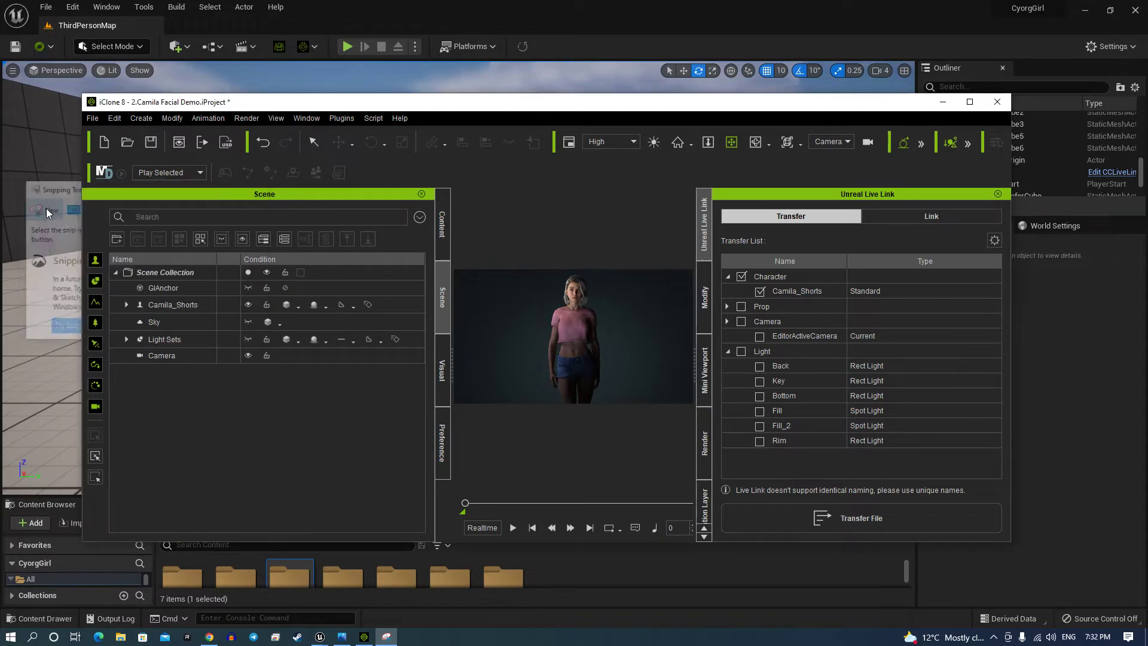
left_click_drag(10, 8, 1125, 592)
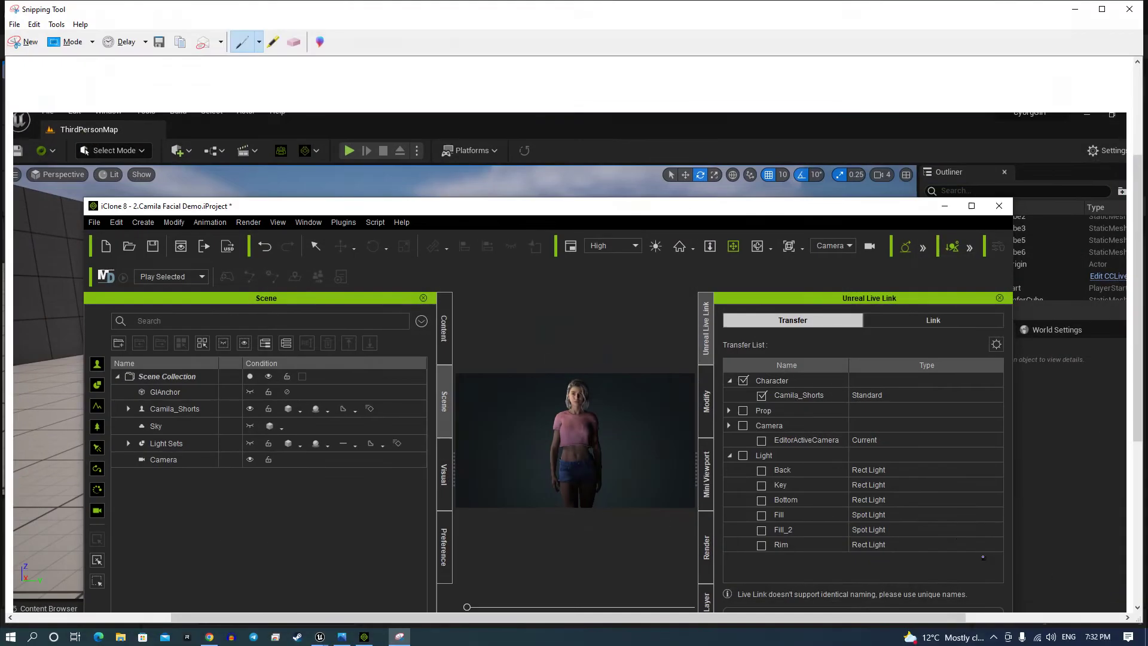
Save the capture as ic8toue5ll in Saved Pictures and close Snipping Tool
left_click(14, 25)
left_click(33, 56)
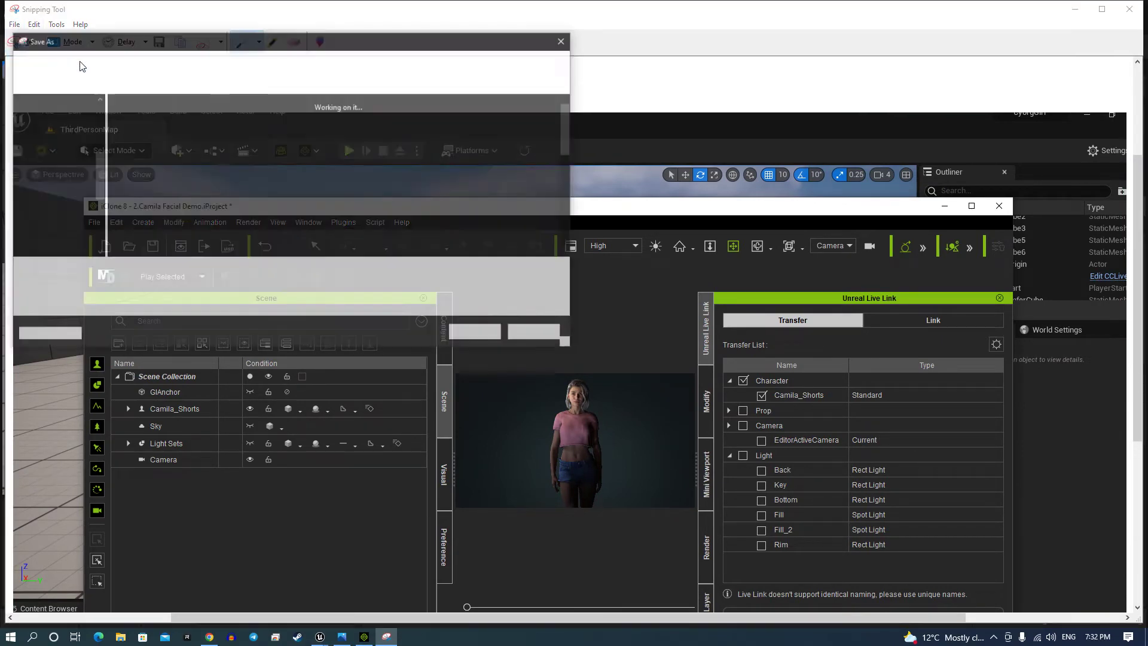
left_click(478, 333)
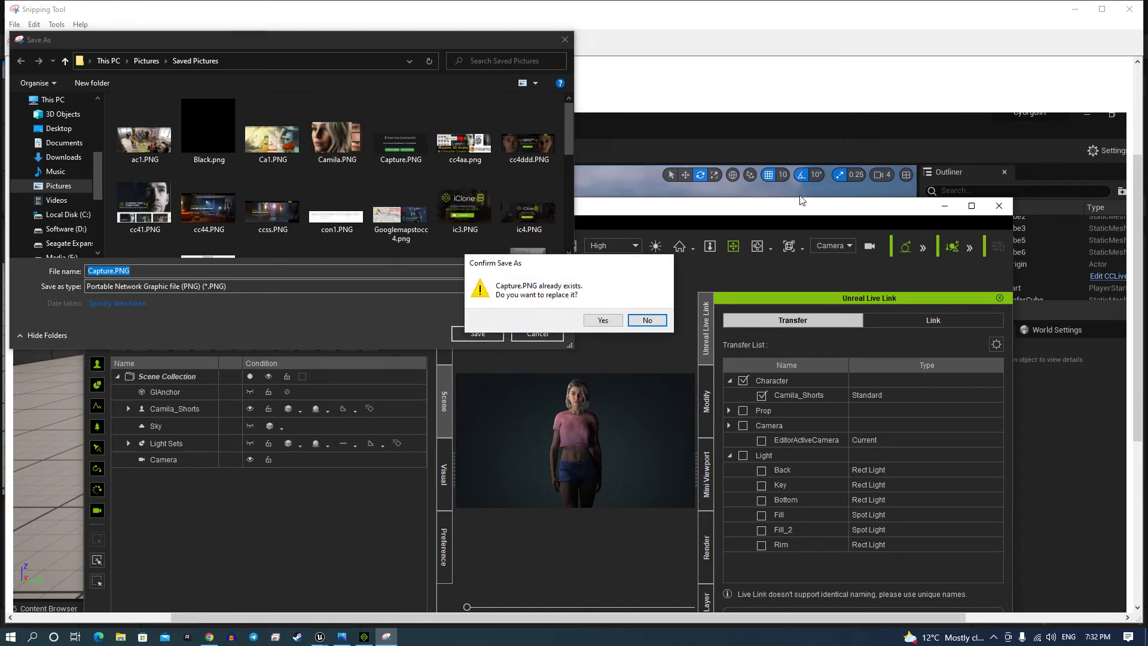
key("Escape")
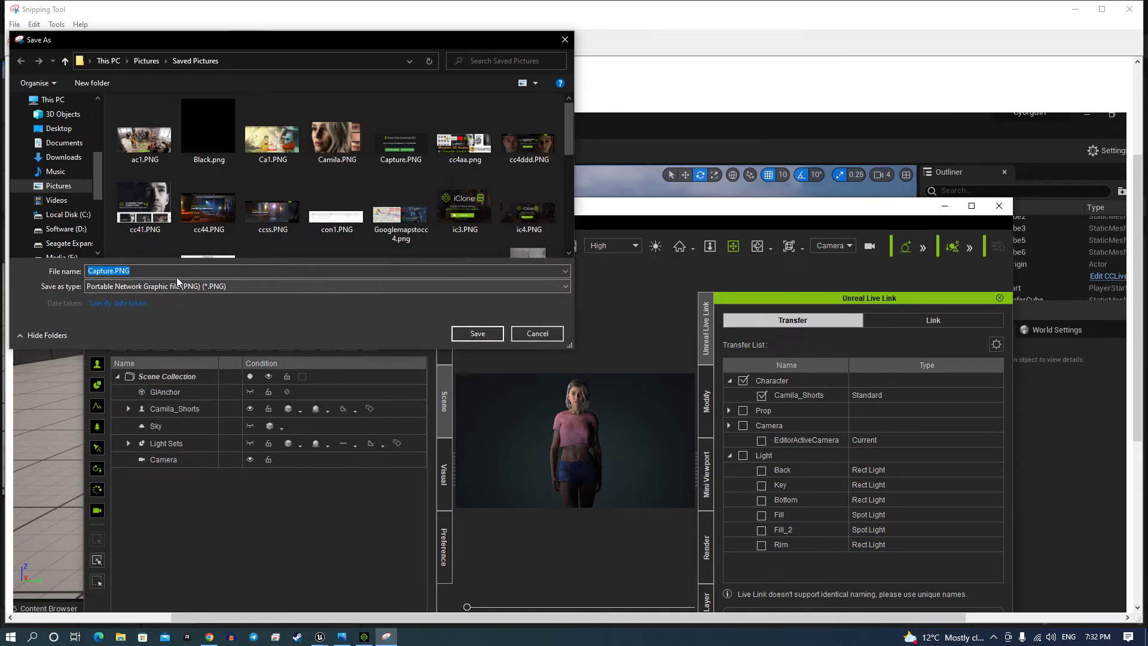
left_click_drag(131, 271, 84, 271)
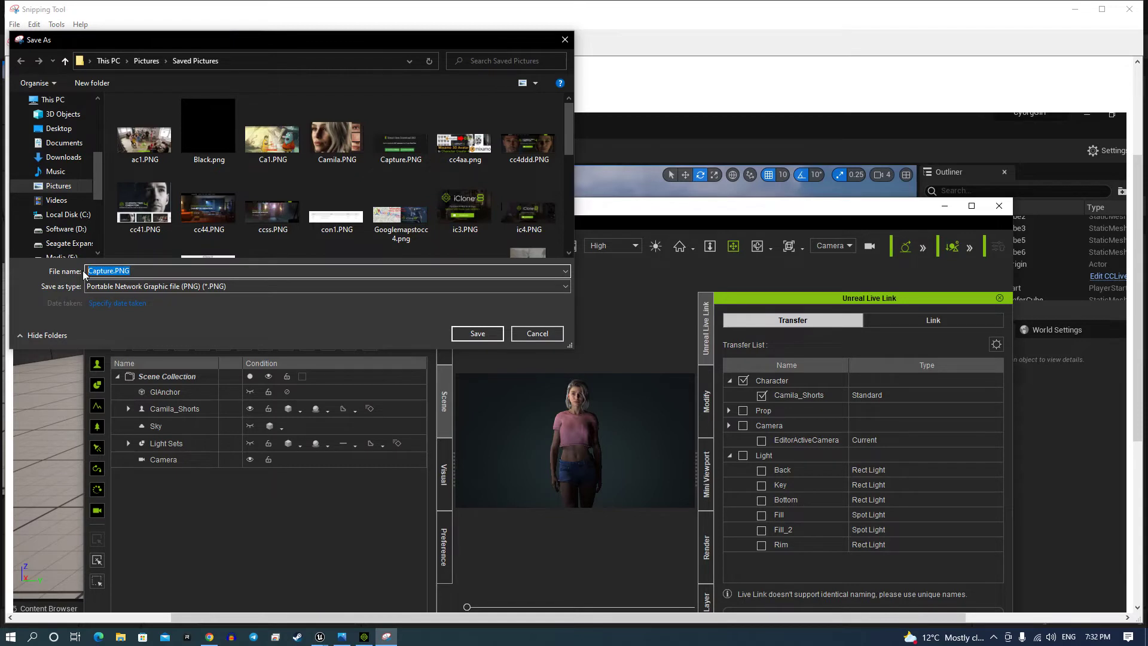
type("ic8toue5ll")
key("Return")
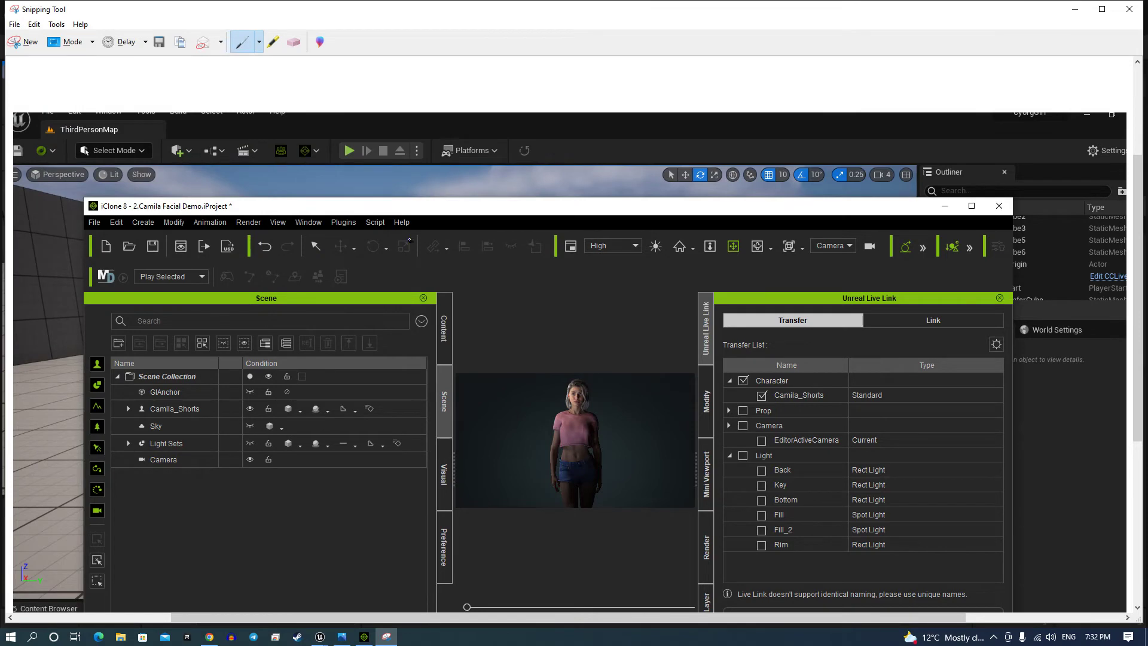
left_click(1130, 9)
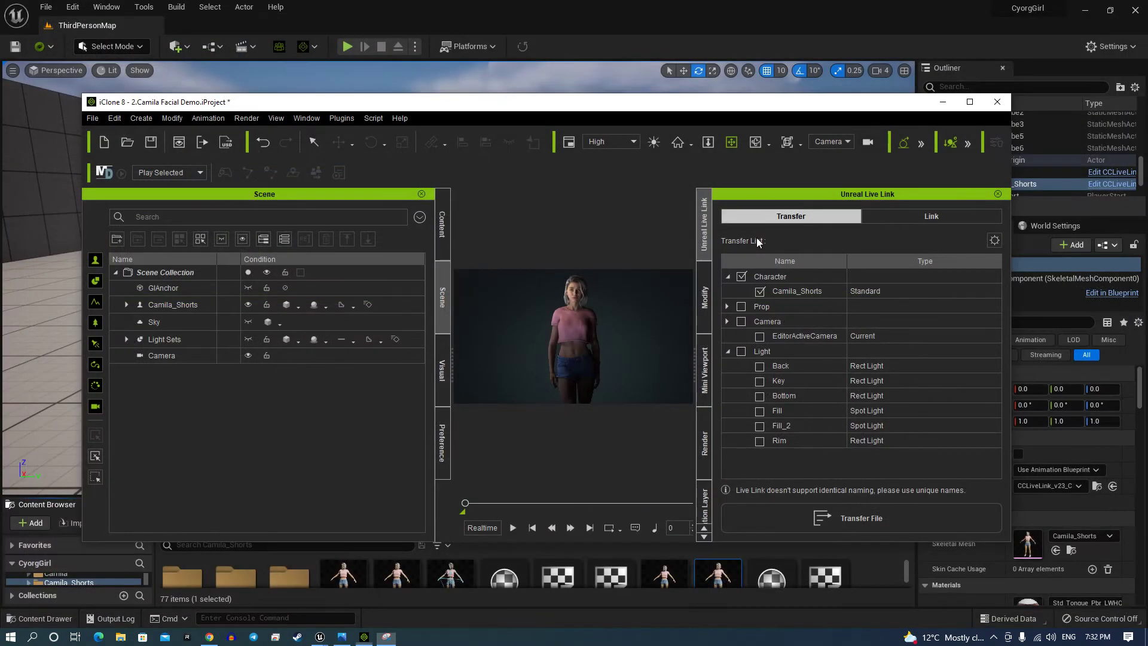
Minimise iClone to reveal the Unreal level and enlarge the asset browser
left_click(943, 102)
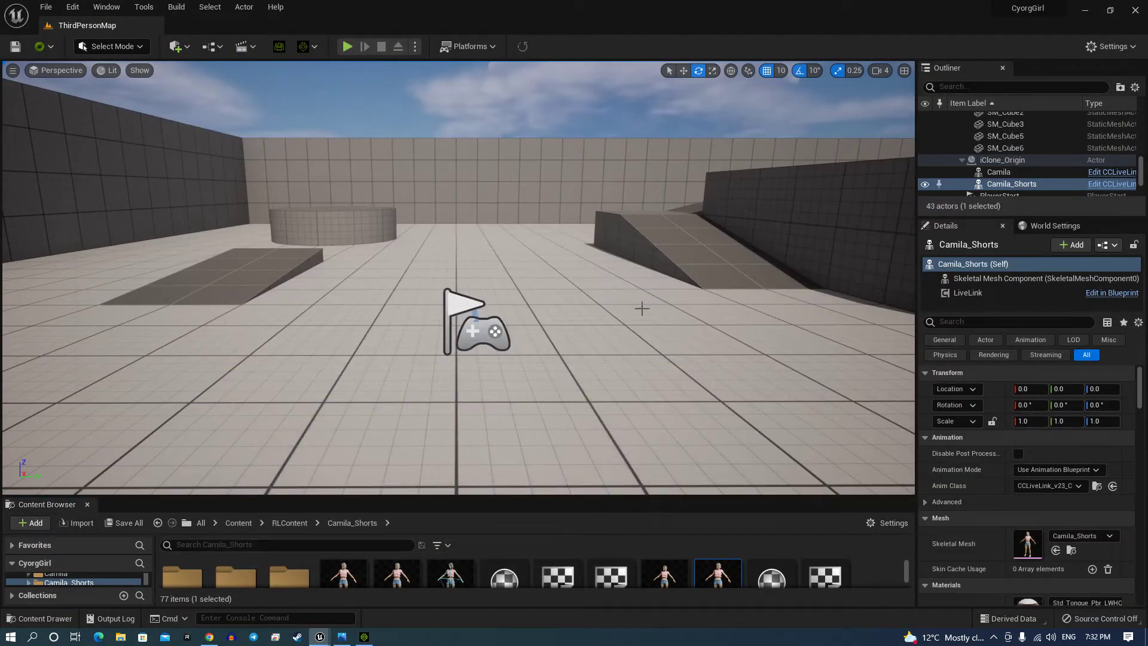
right_click_drag(458, 278, 459, 278)
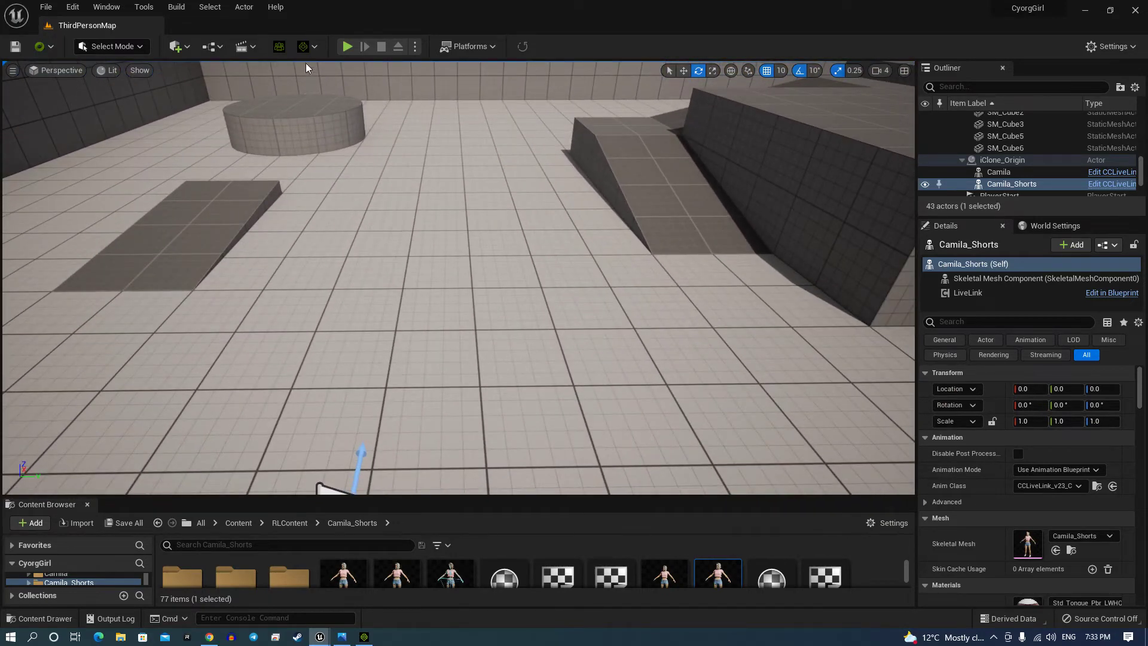
left_click(305, 48)
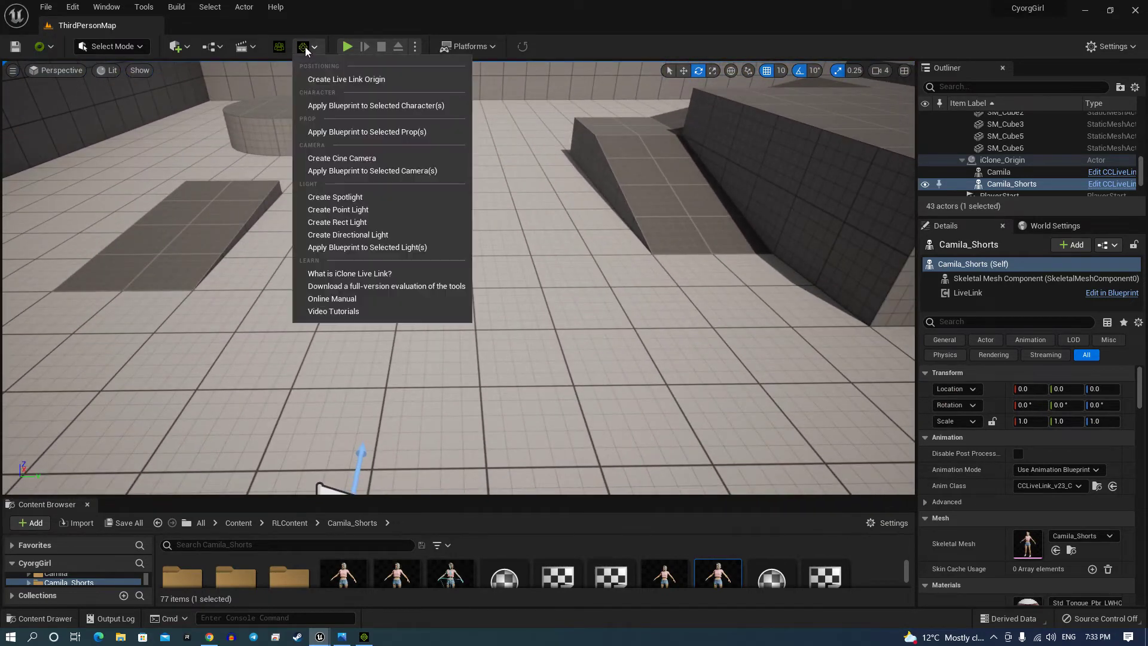
left_click(583, 46)
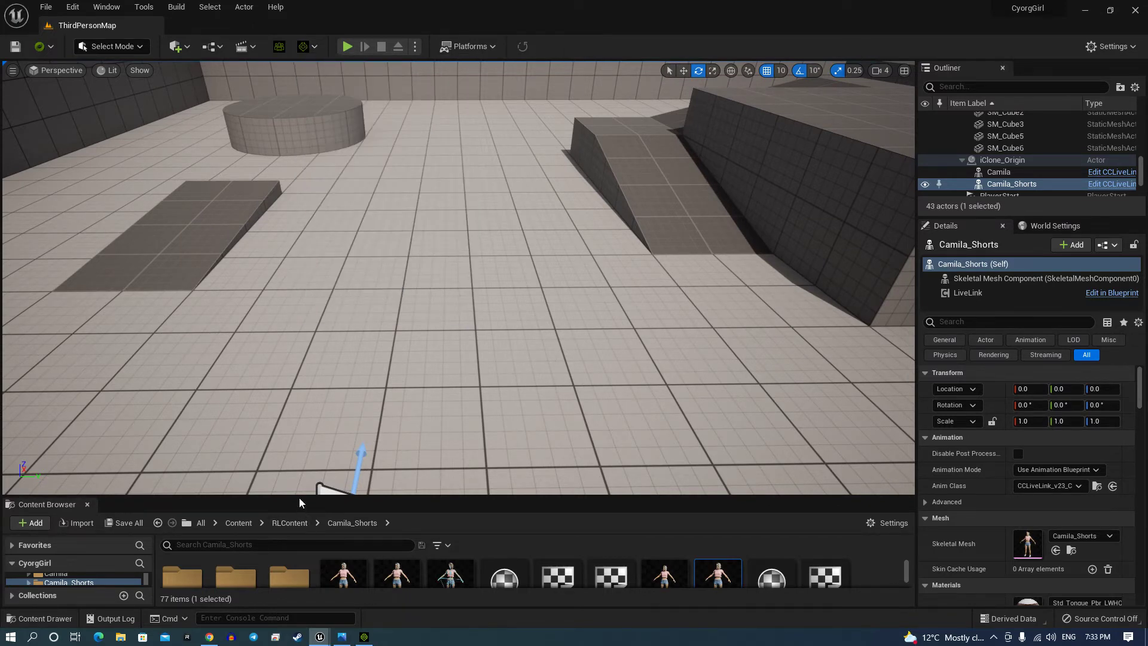
scroll(296, 496, "up", 2)
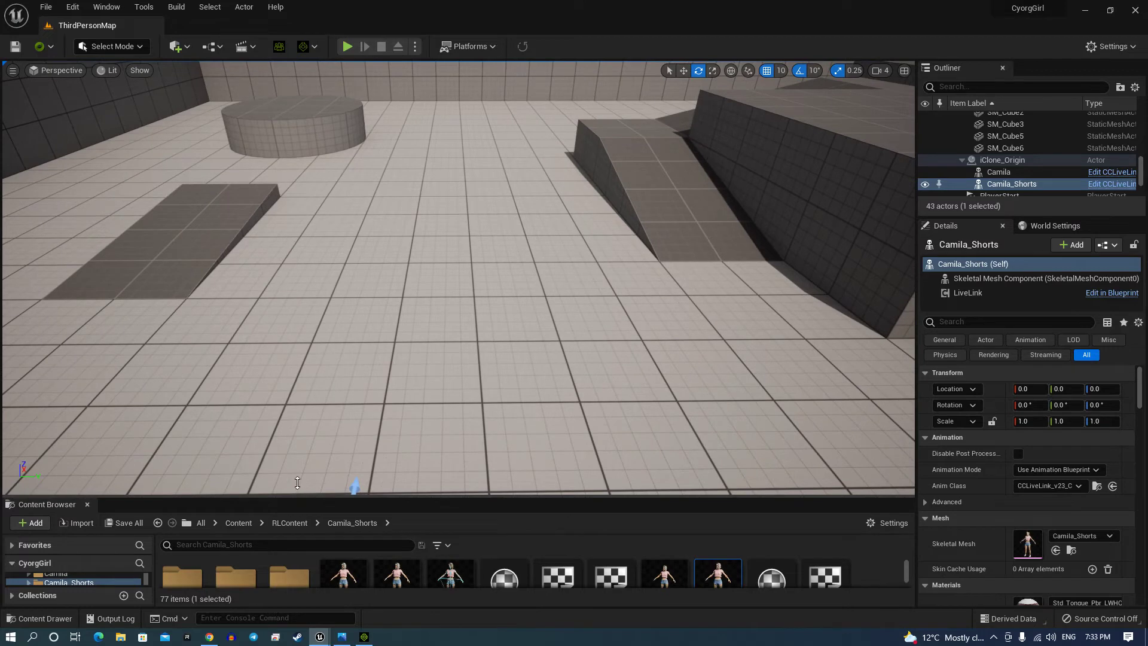
left_click_drag(298, 482, 297, 405)
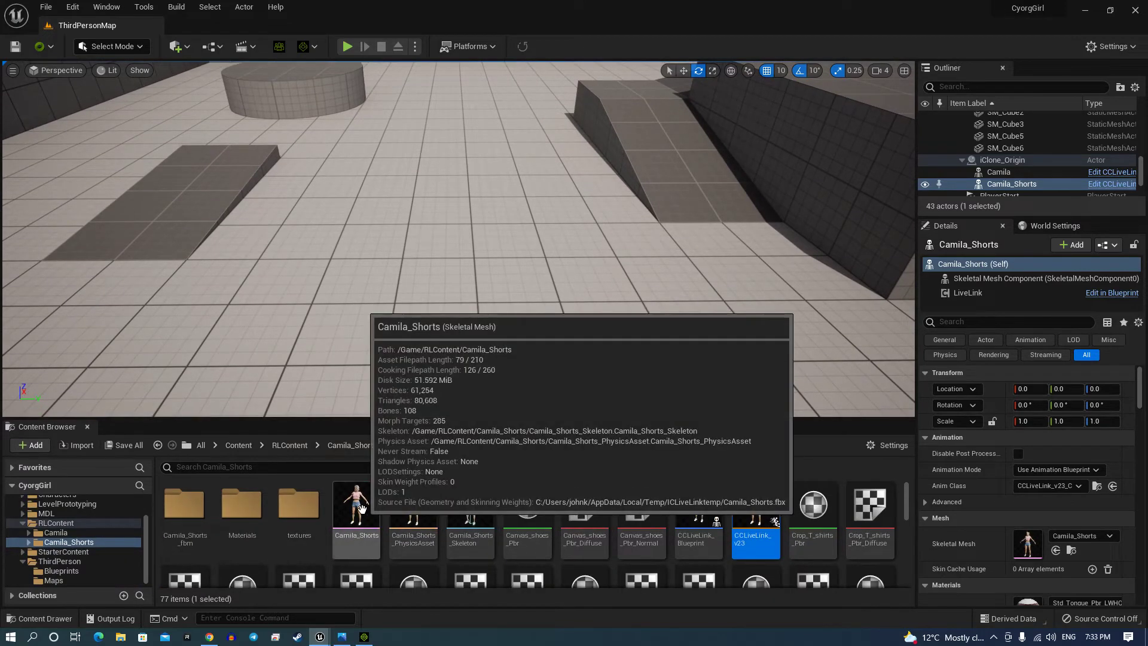
Place the Camila_Shorts mesh in the level, frame and orbit it, then delete it
left_click_drag(361, 508, 386, 359)
key("f")
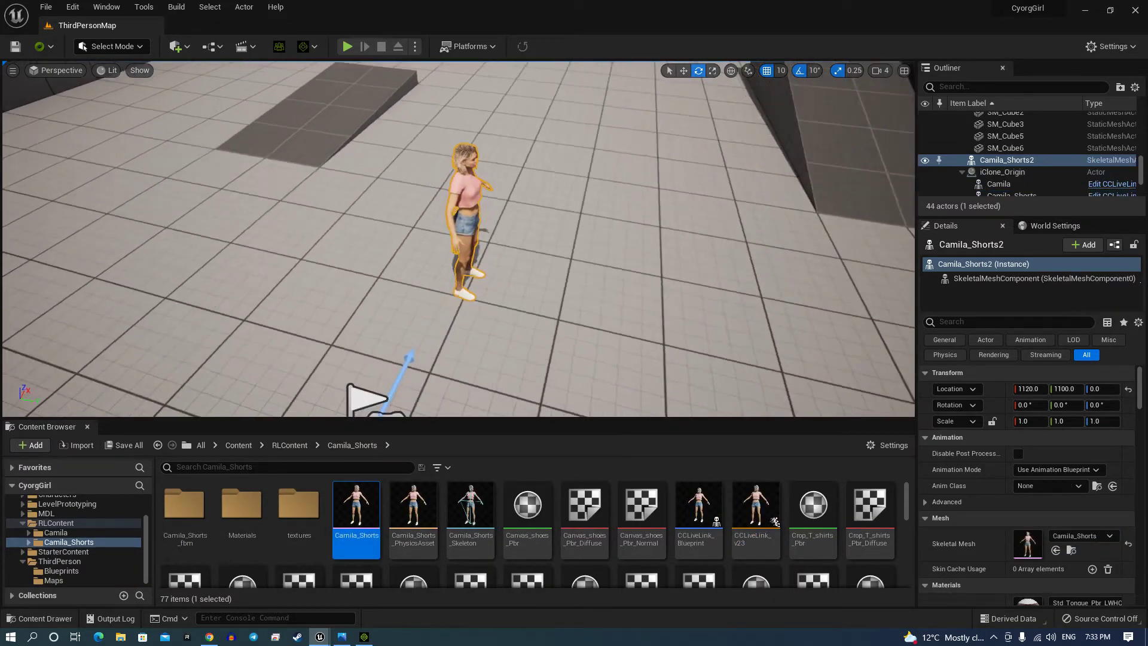
scroll(458, 239, "up", 8)
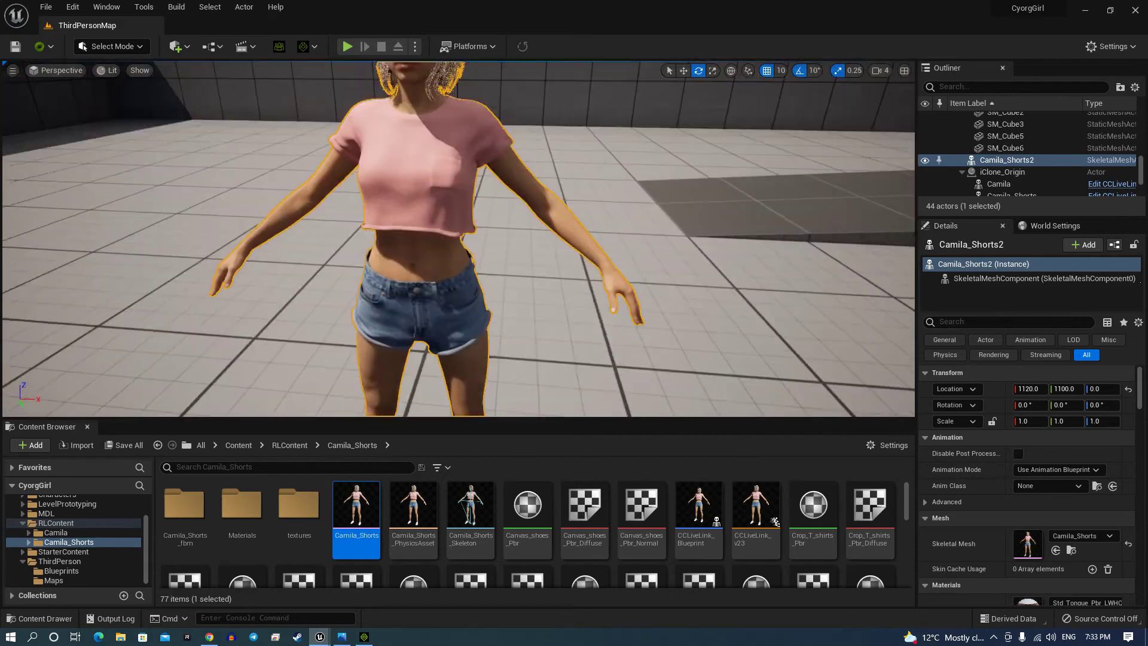
scroll(458, 239, "down", 8)
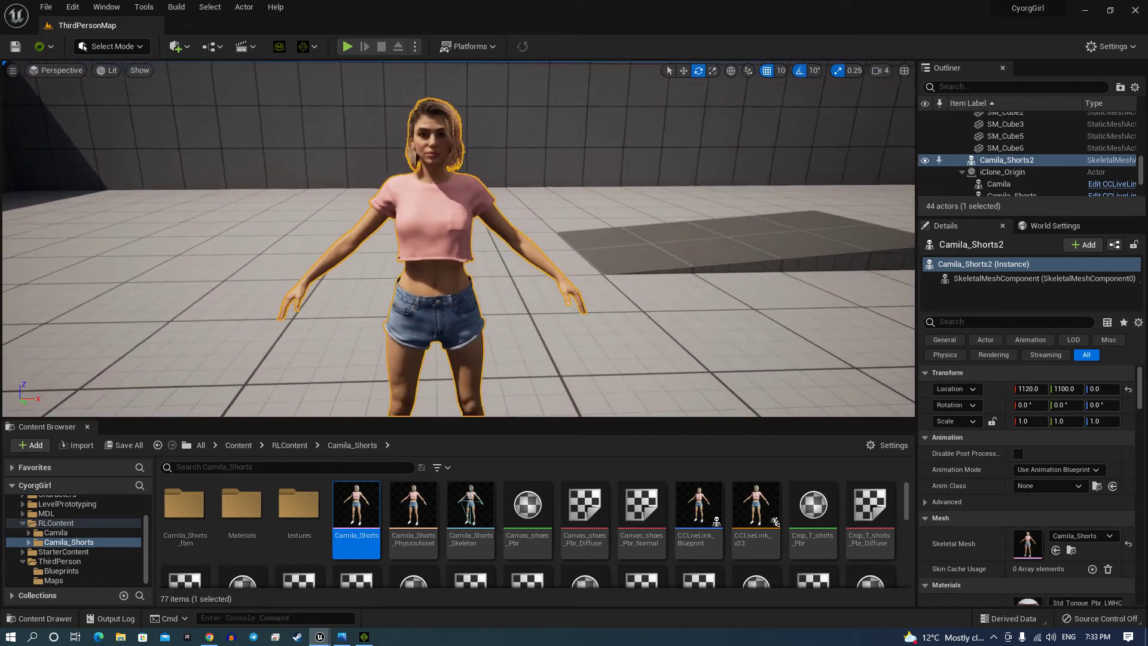
left_click_drag(438, 261, 359, 261, "alt")
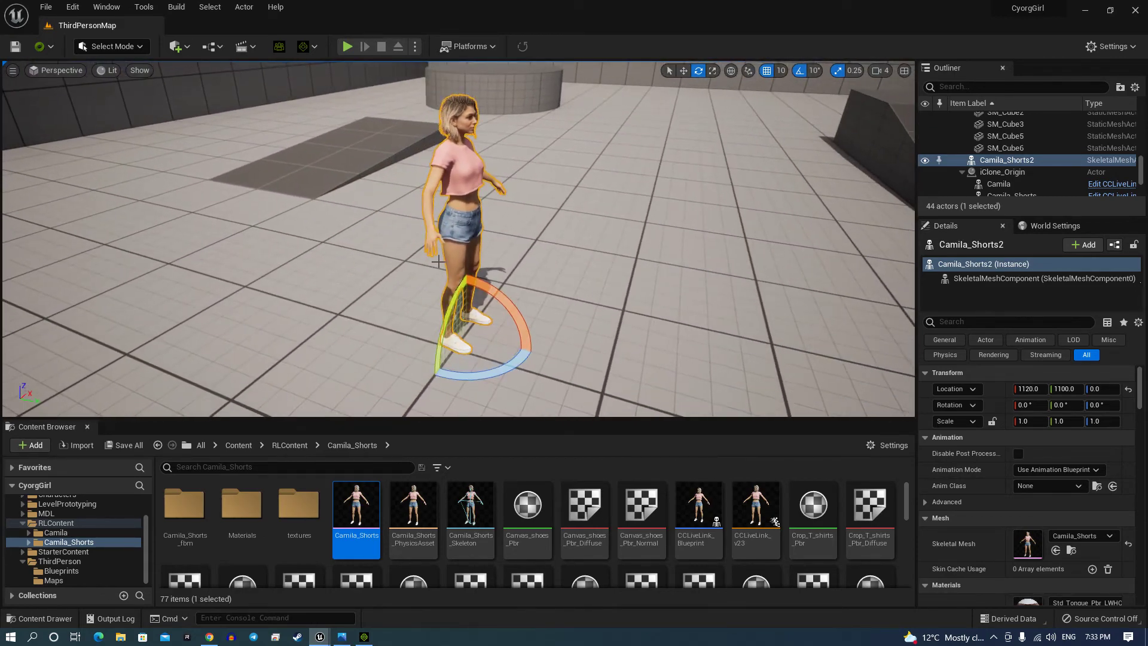
key("Delete")
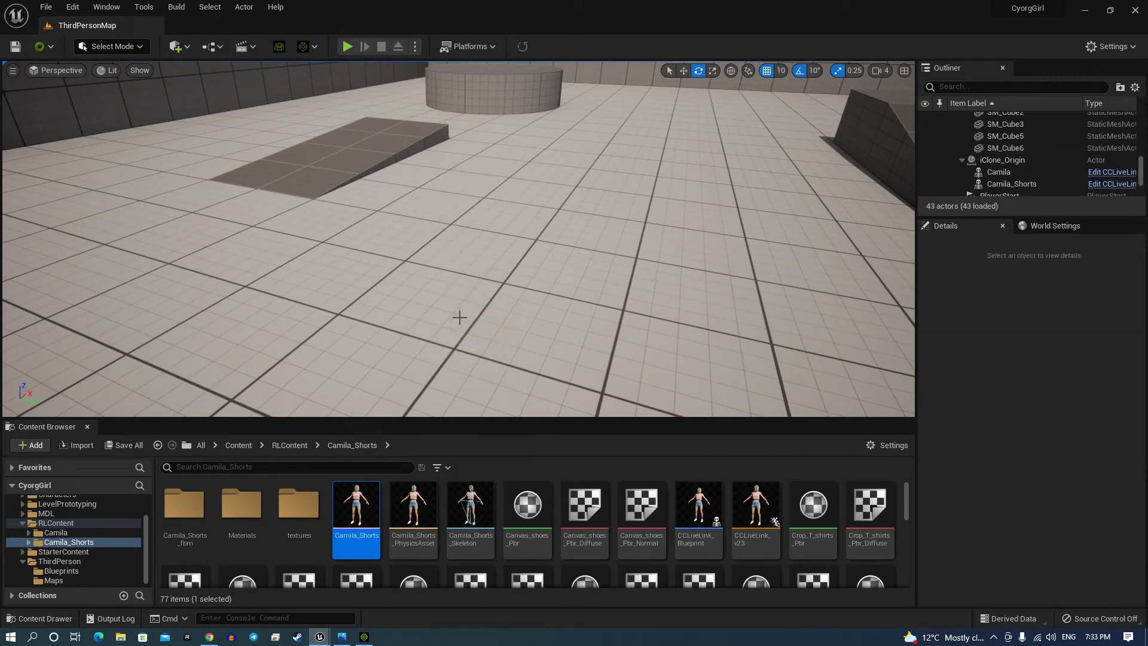
right_click_drag(459, 317, 459, 365)
Start Duplicate and Retarget on ABP_Manny in Characters/Mannequins/Animations using RTG_UE5Manny_UE4Manny
left_click(231, 444)
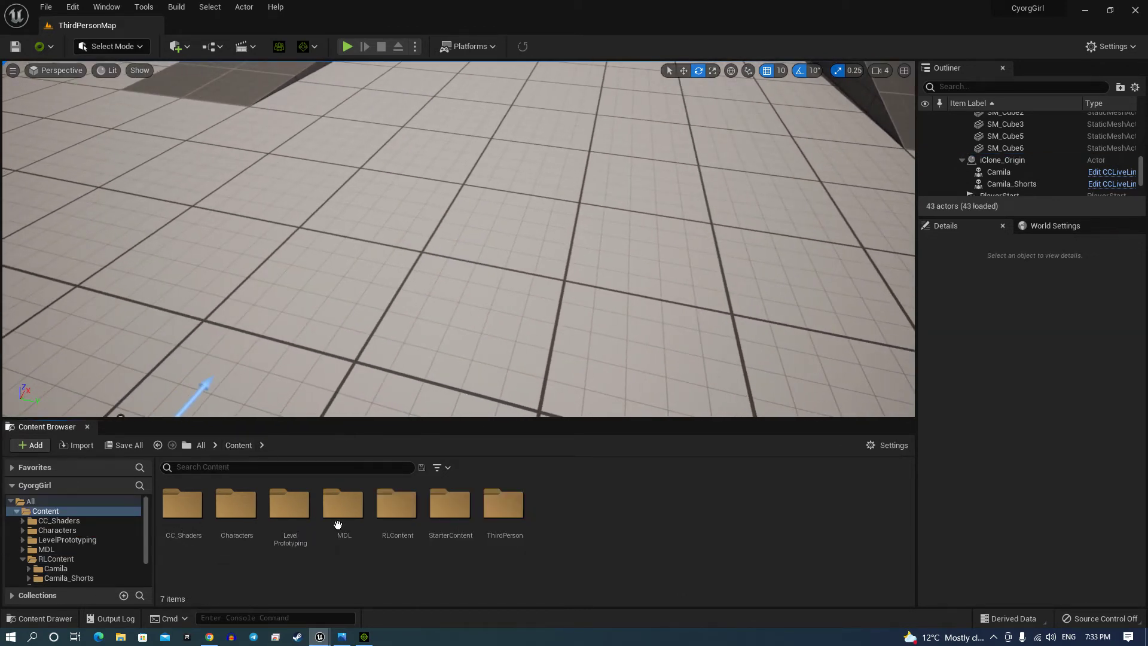
double_click(234, 526)
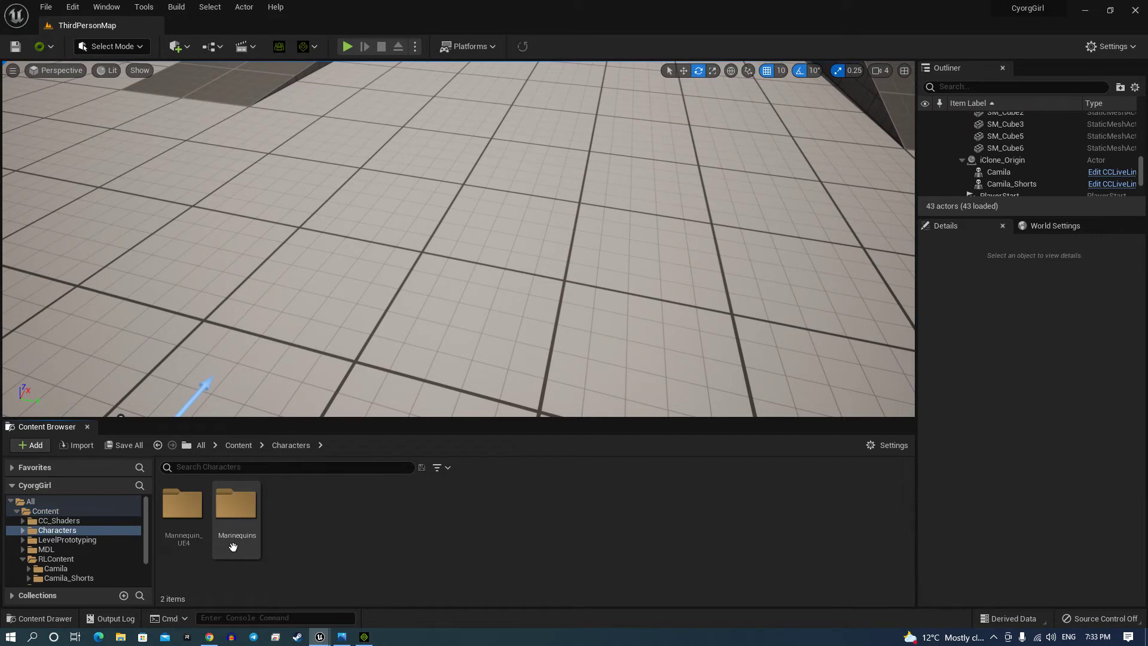
double_click(235, 515)
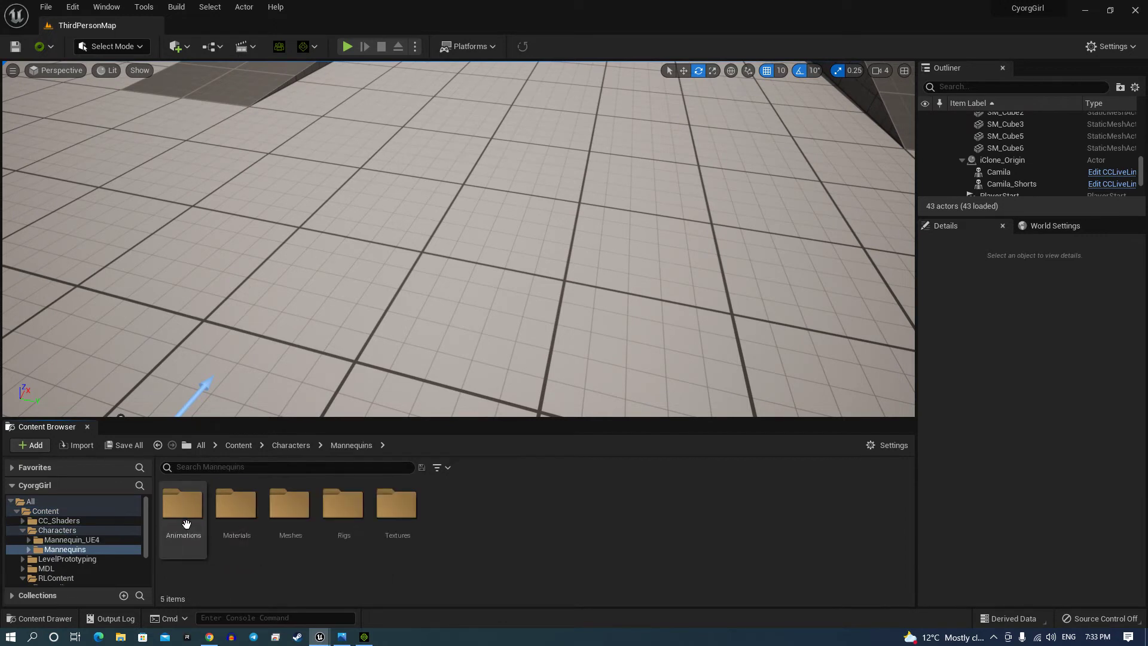
double_click(183, 507)
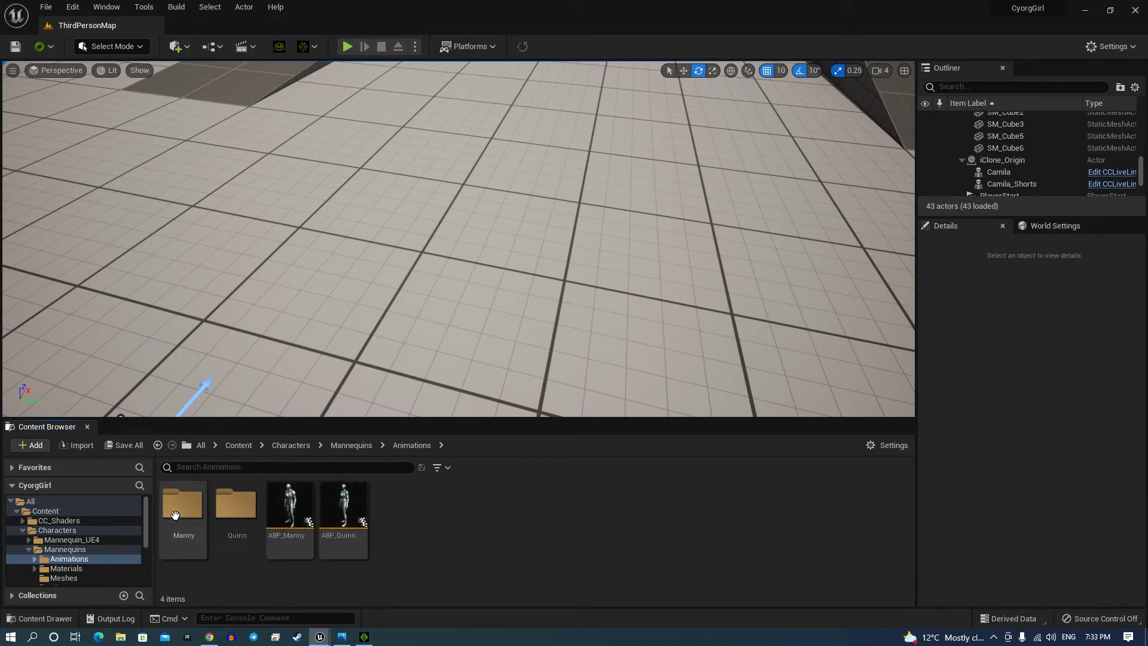
right_click(289, 506)
mouse_move(434, 217)
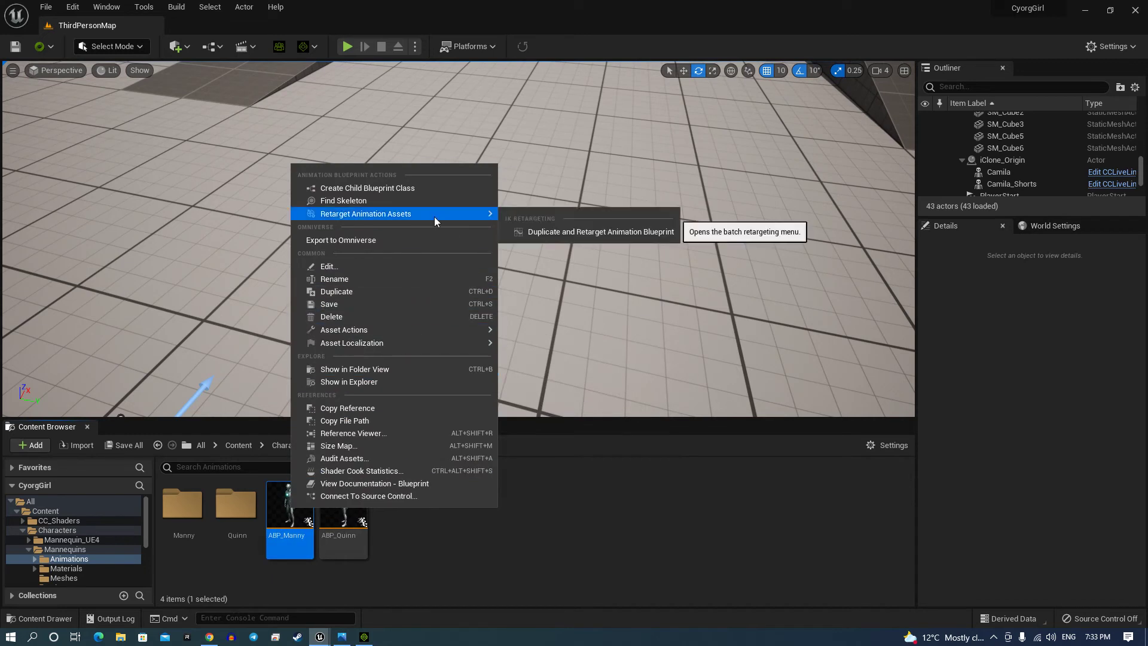
left_click(551, 231)
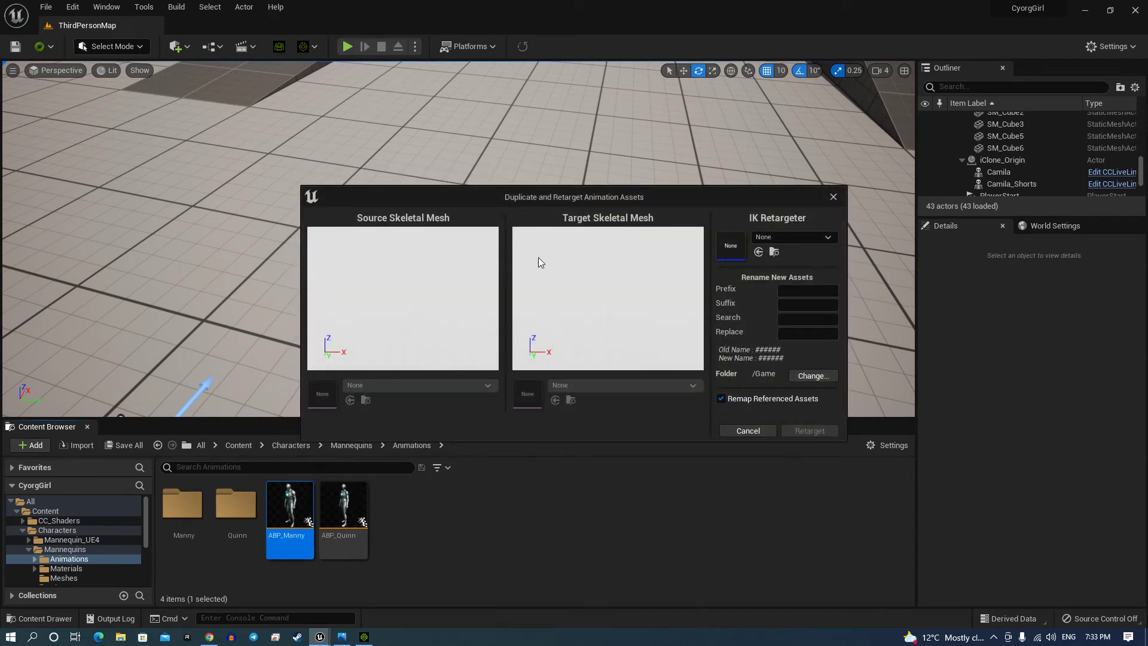
left_click(788, 240)
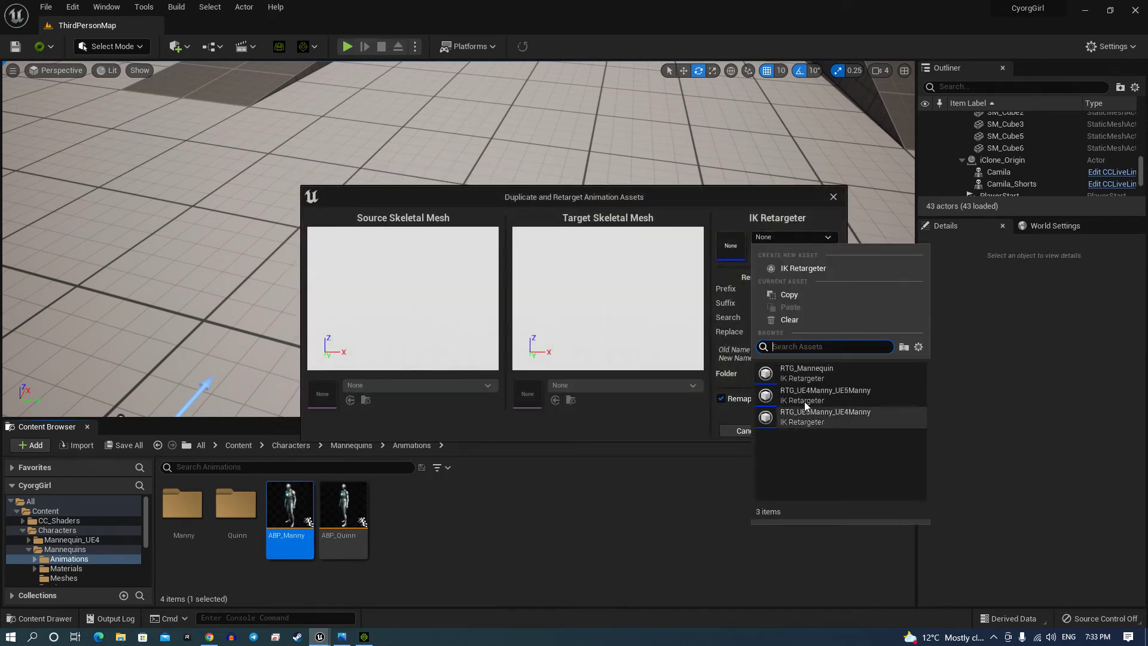
left_click(805, 418)
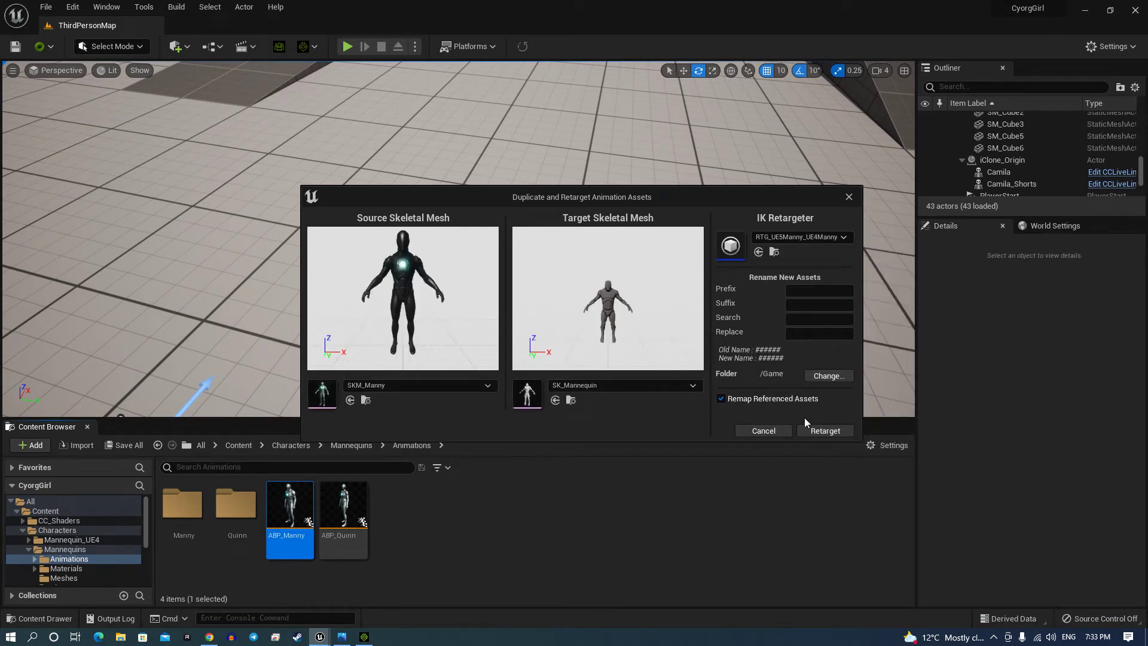
Set the source mesh to SKM_Quinn and the target mesh to Camila_Shorts
left_click(438, 386)
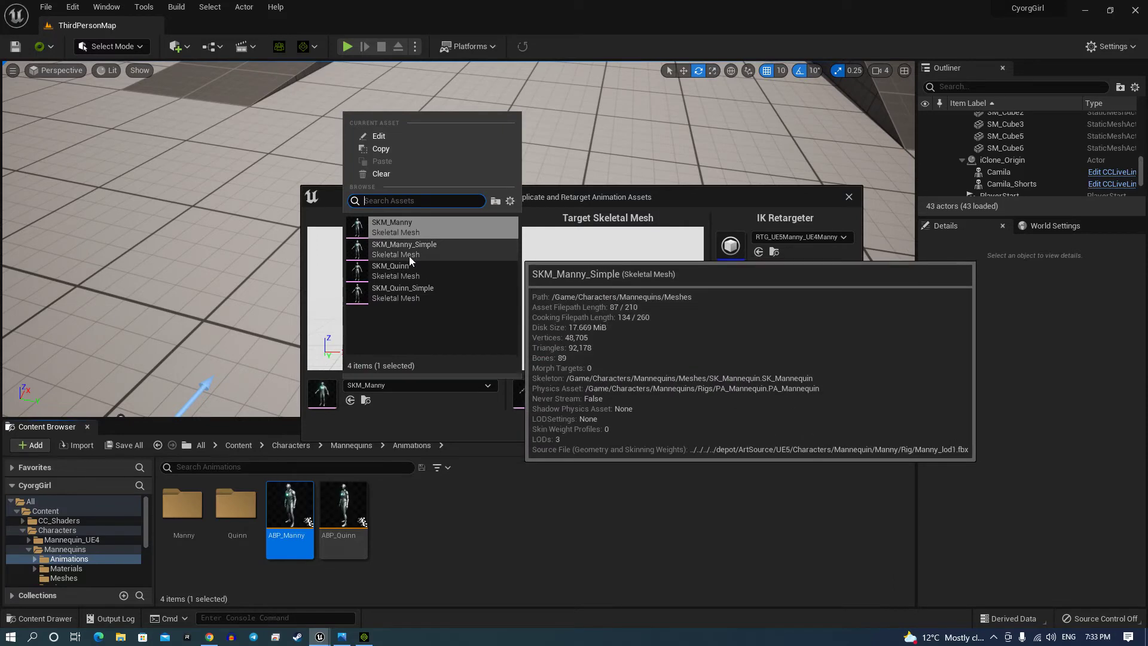
left_click(406, 269)
left_click(668, 388)
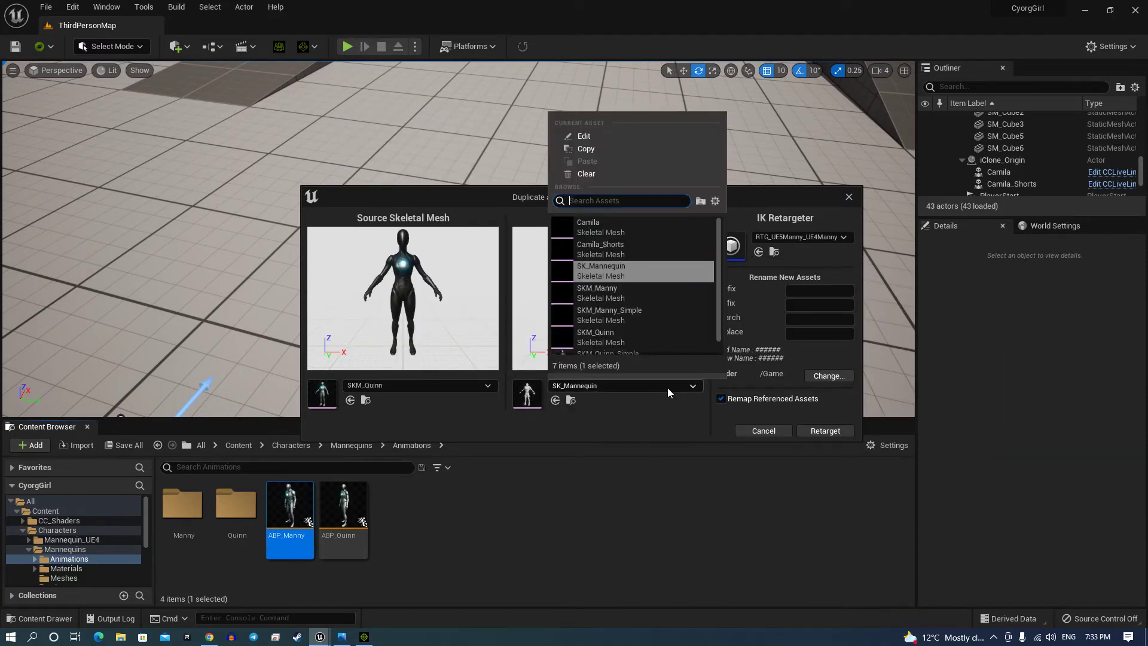
left_click(612, 233)
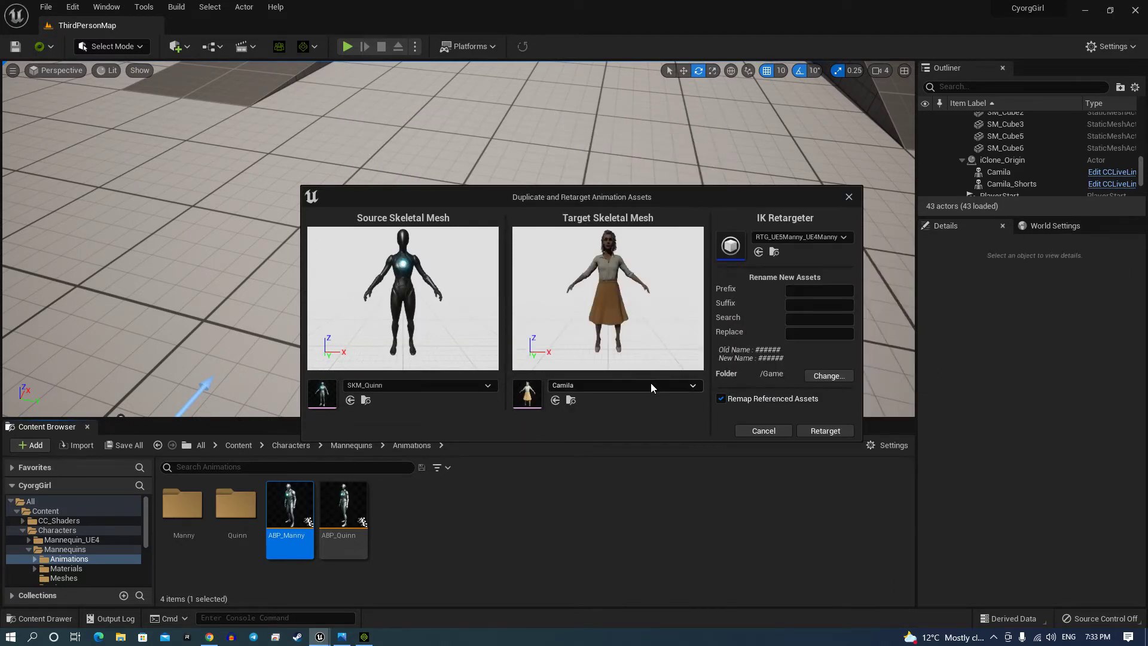
left_click(651, 386)
left_click(621, 241)
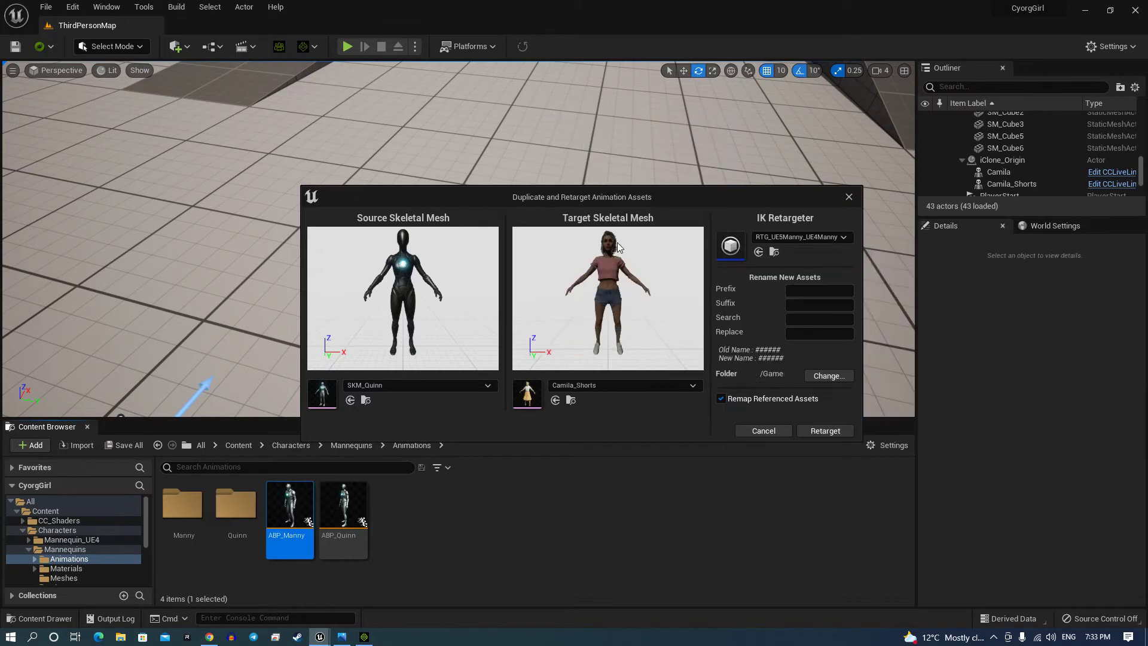
Set the output folder to RLContent/Camila_Shorts and run the retarget
left_click(829, 376)
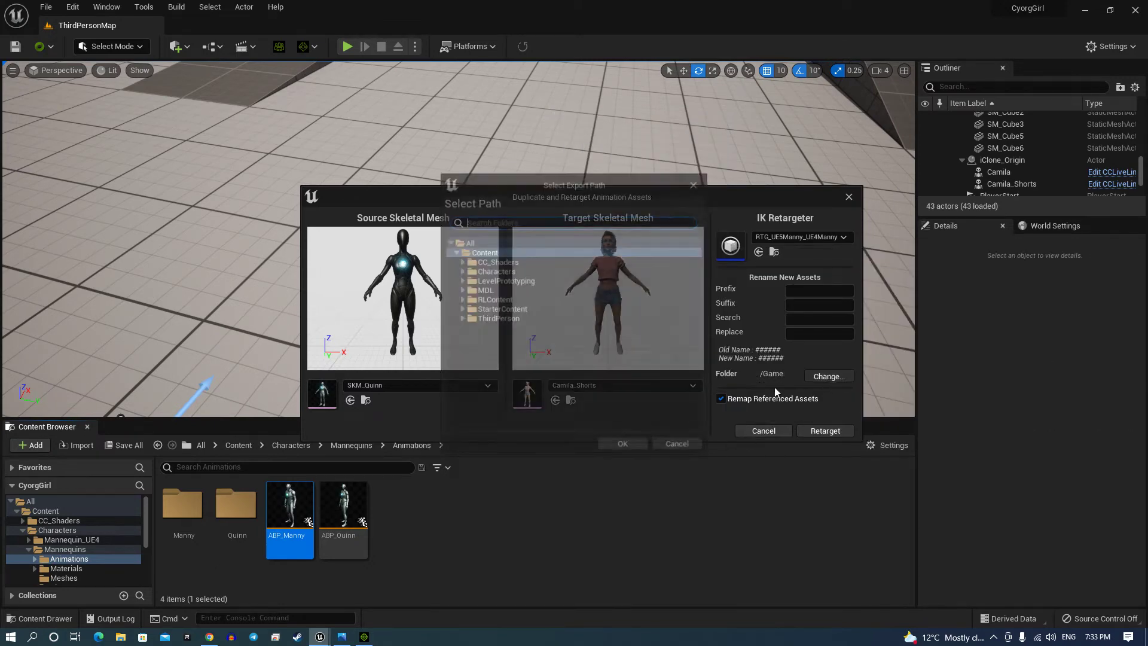
left_click(461, 299)
left_click(506, 318)
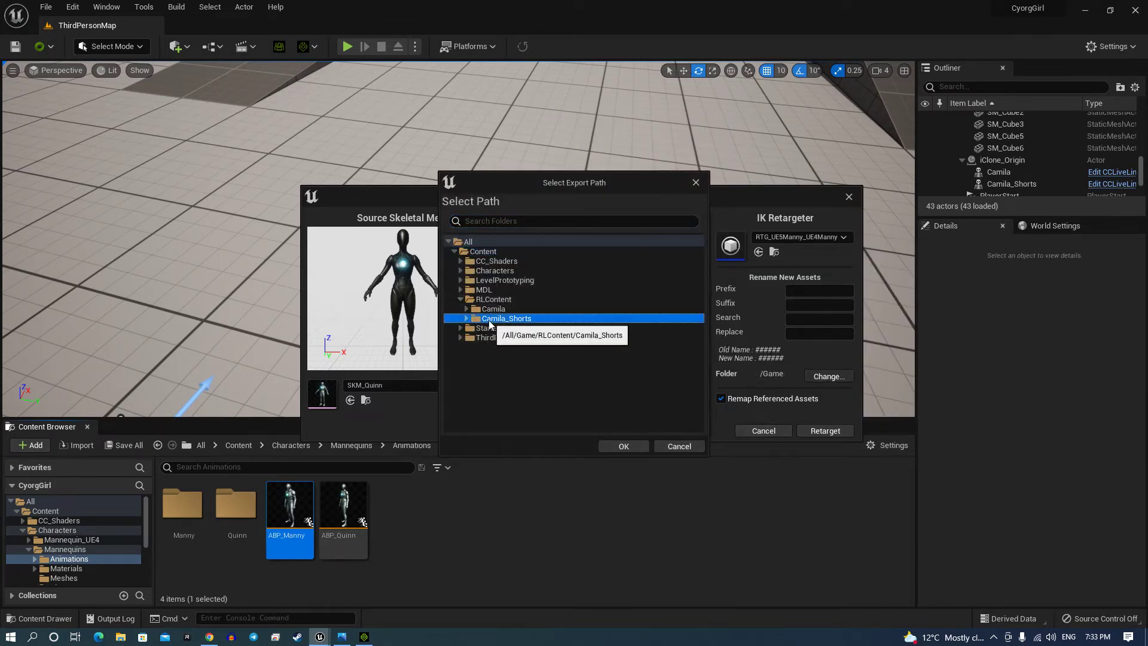
left_click(623, 447)
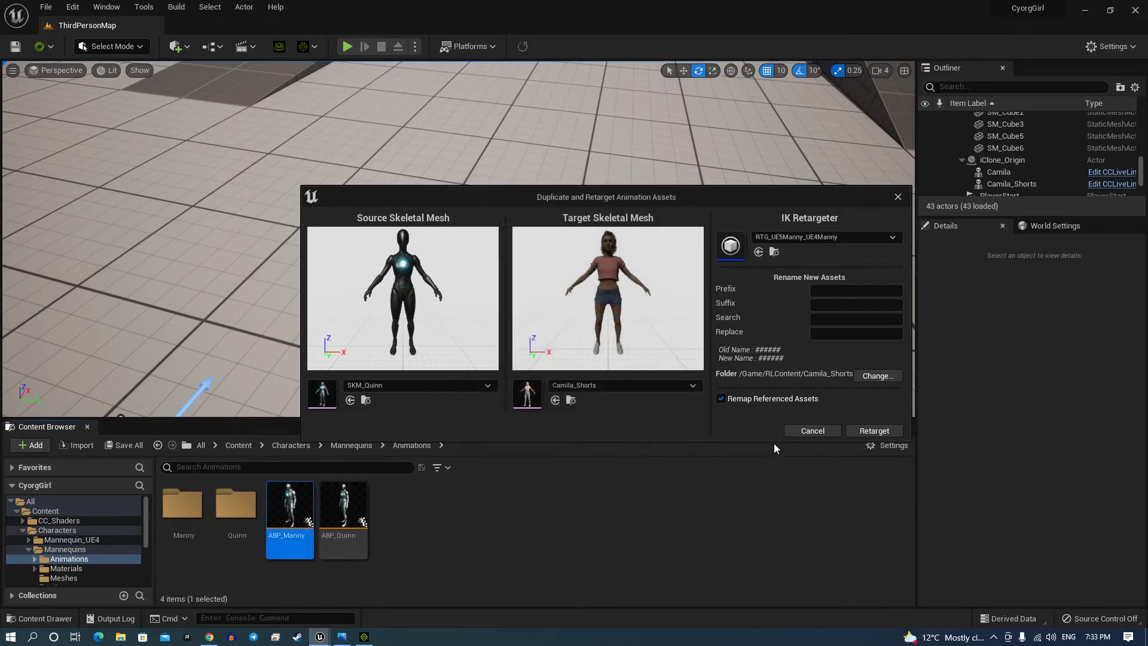
left_click(873, 430)
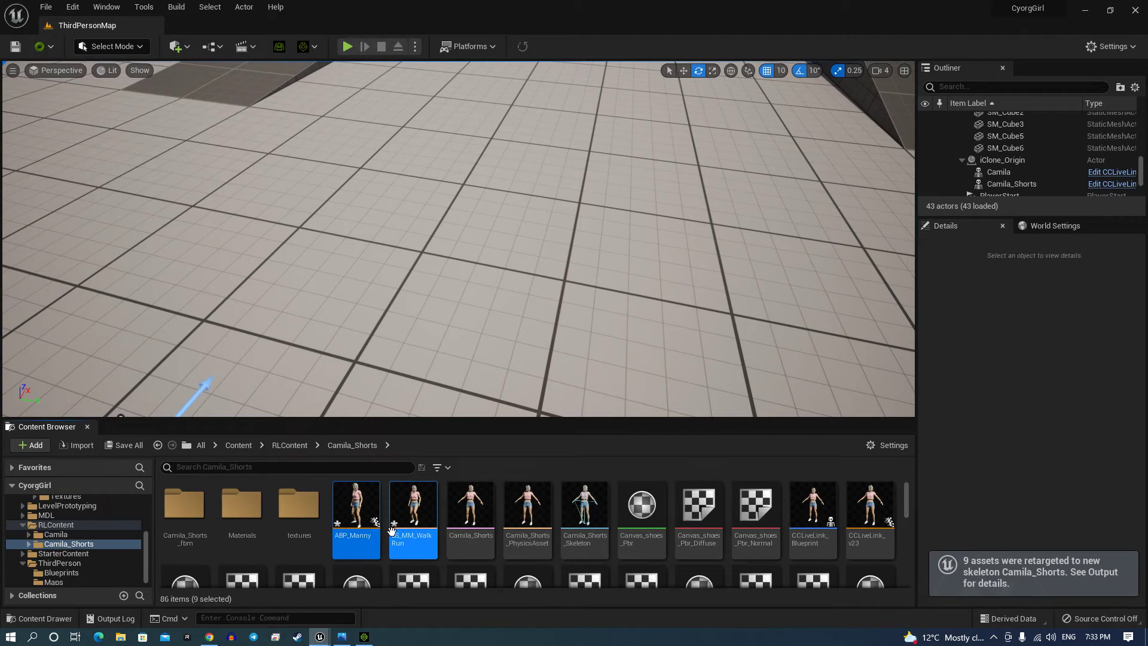
Duplicate ABP_Manny as ABP_Manny1, then force-delete that unwanted copy
mouse_move(353, 514)
left_click(353, 514)
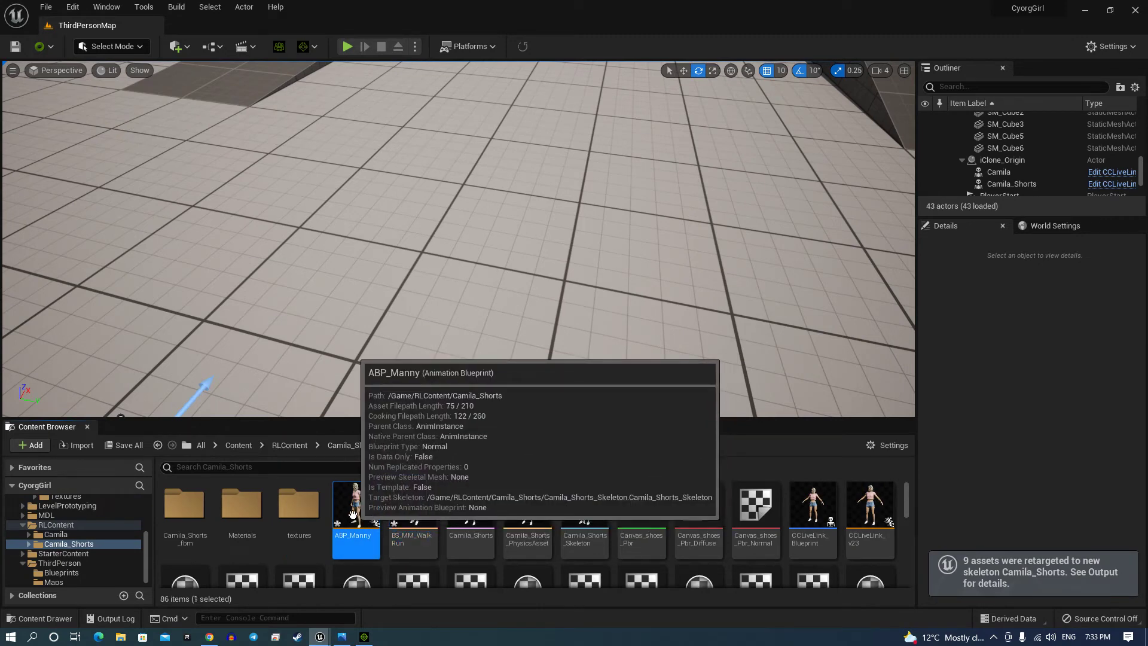
right_click(353, 515)
left_click(429, 299)
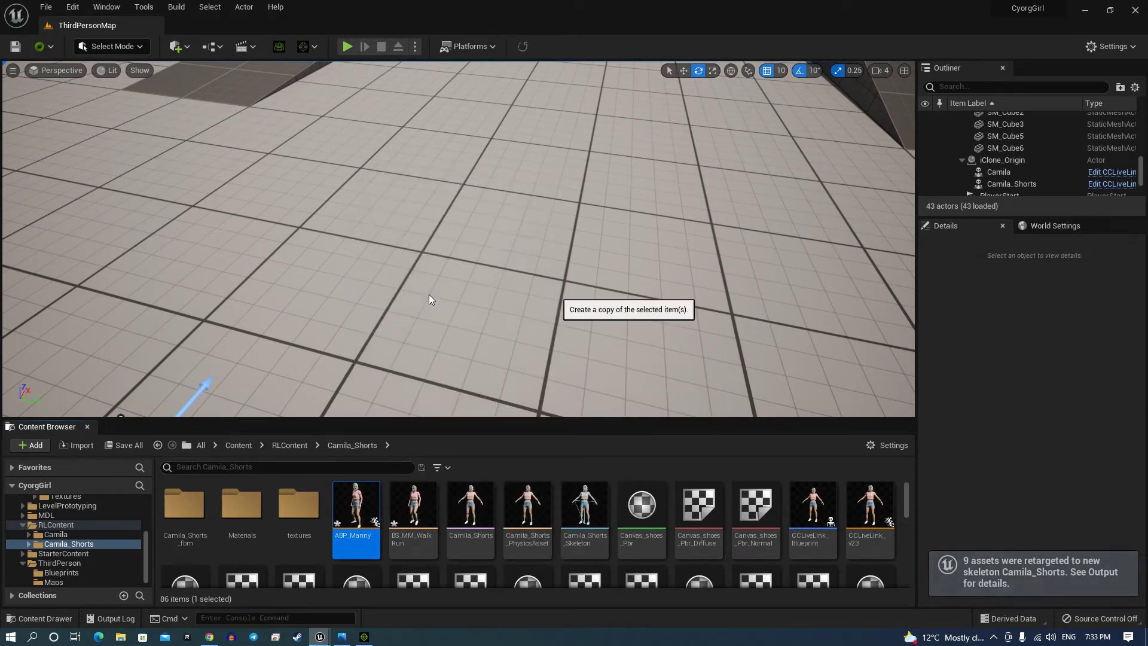
key("Return")
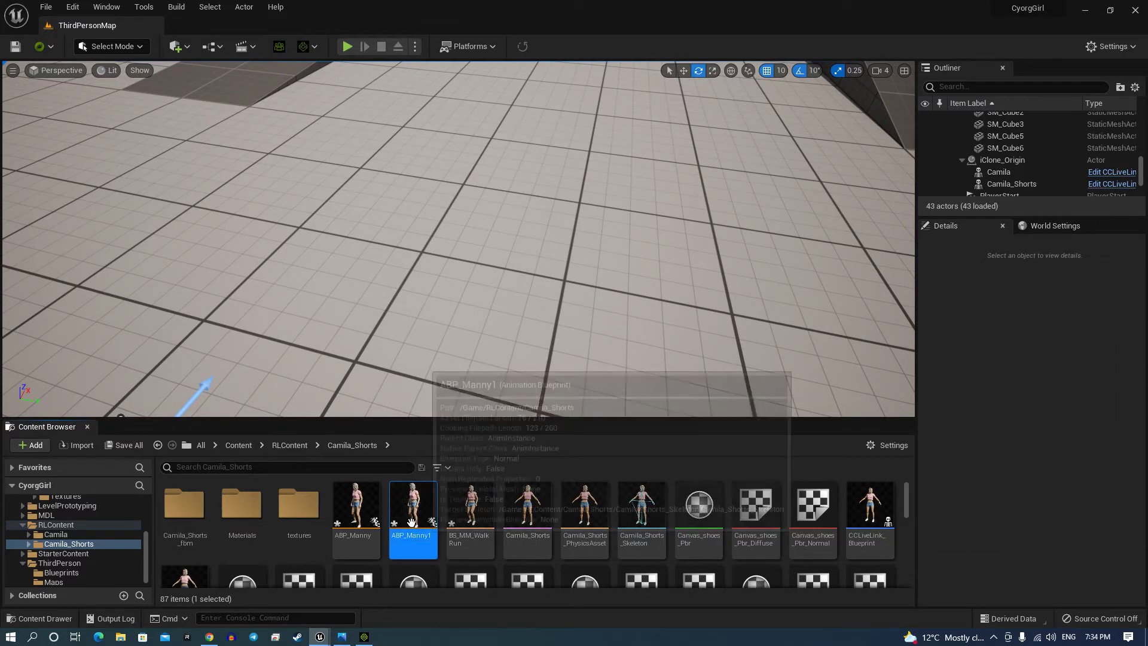
key("Delete")
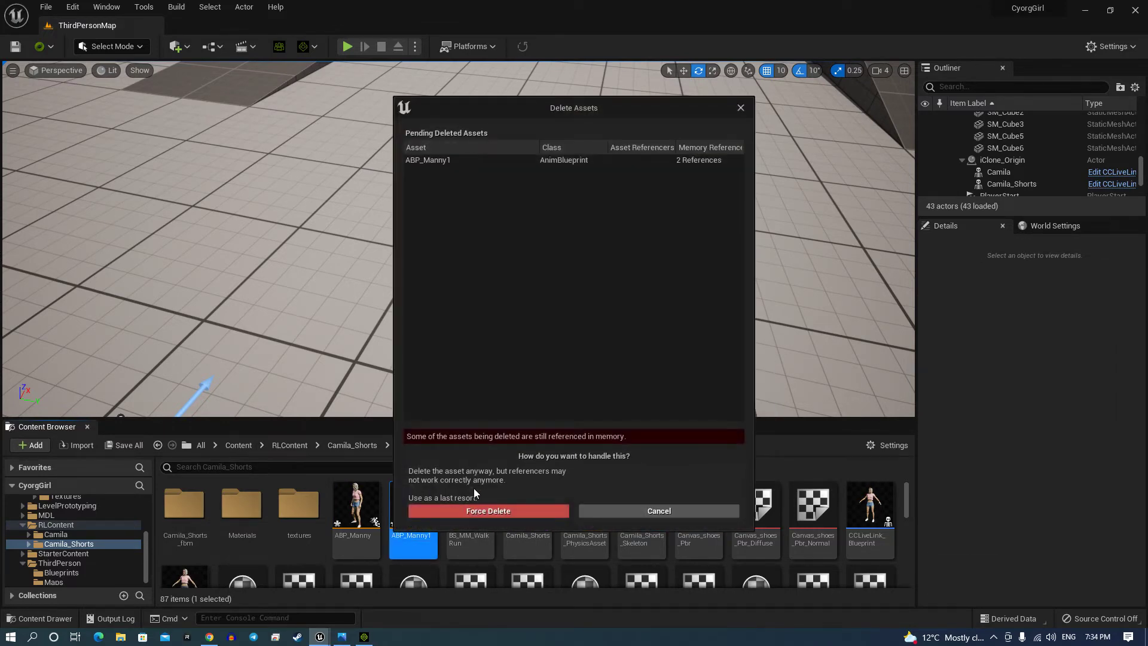
left_click(482, 504)
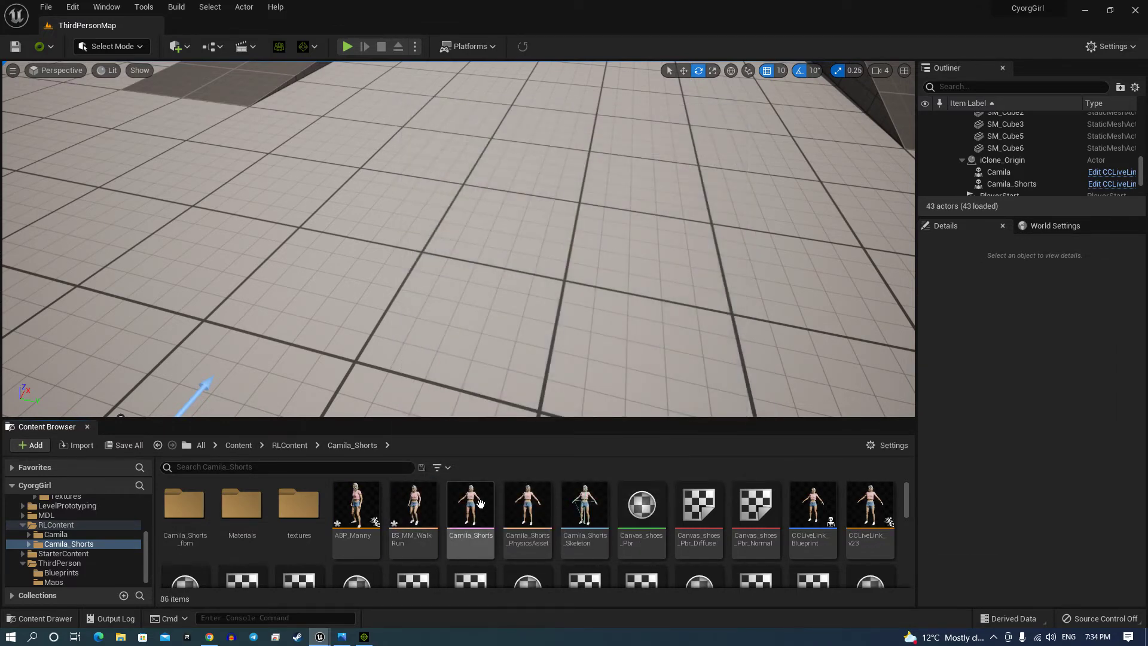
Rename the retargeted ABP_Manny to ABP_Camila_shorts
right_click(354, 507)
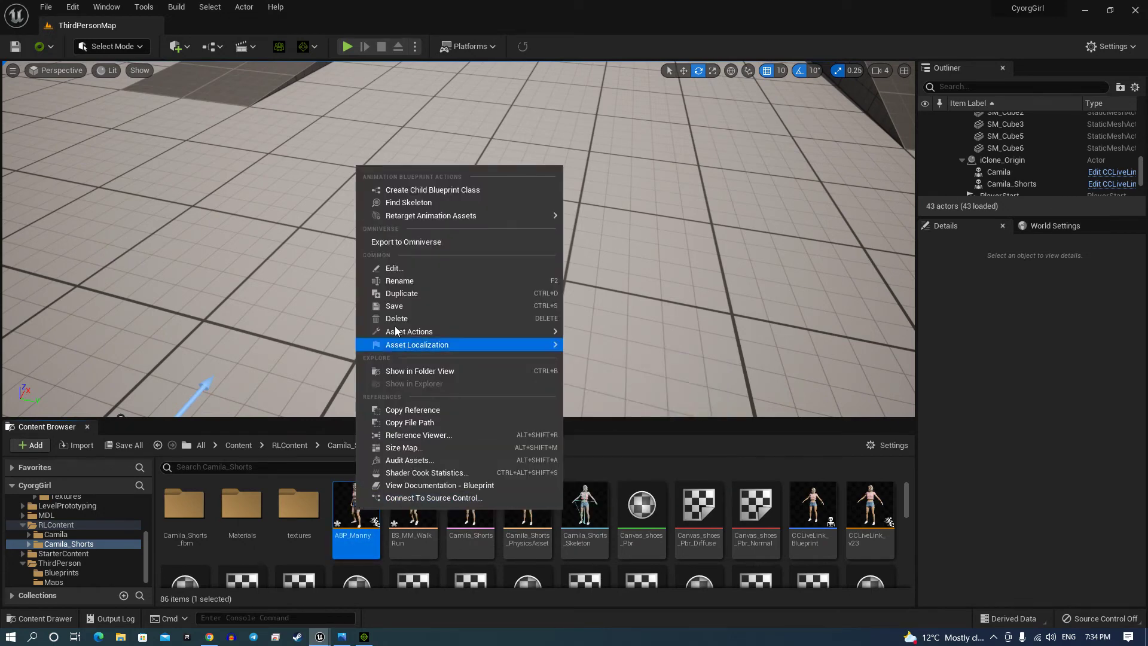
left_click(406, 281)
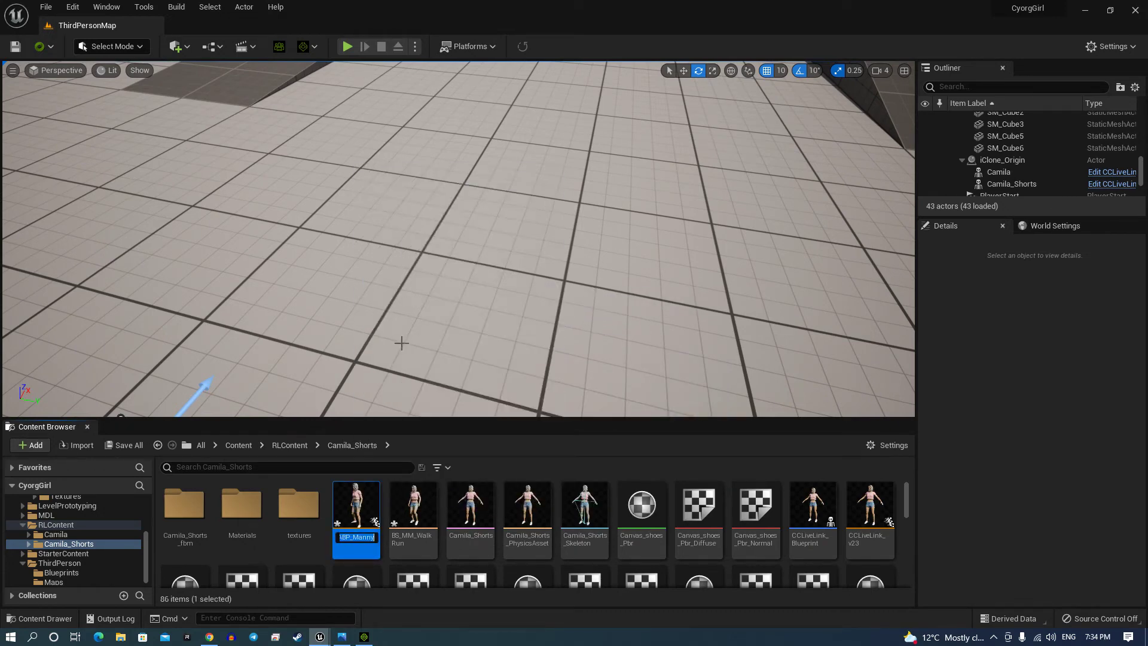
key("End")
key("Return")
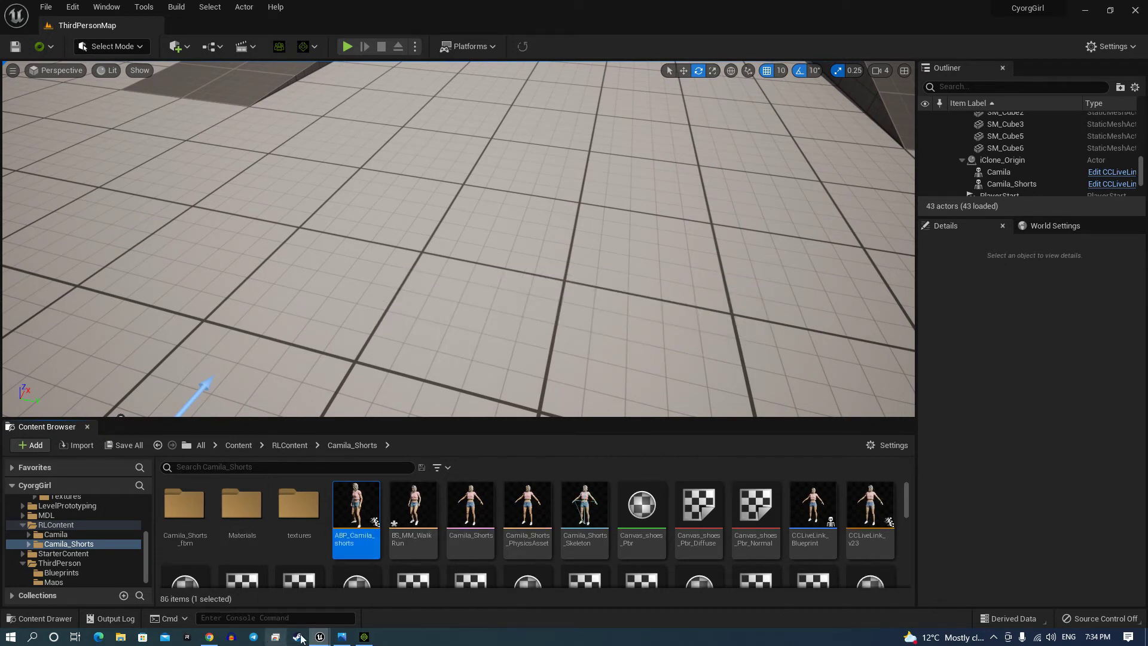
Save all modified assets from the Content folder, then open the ThirdPerson folder
left_click(237, 445)
left_click(125, 445)
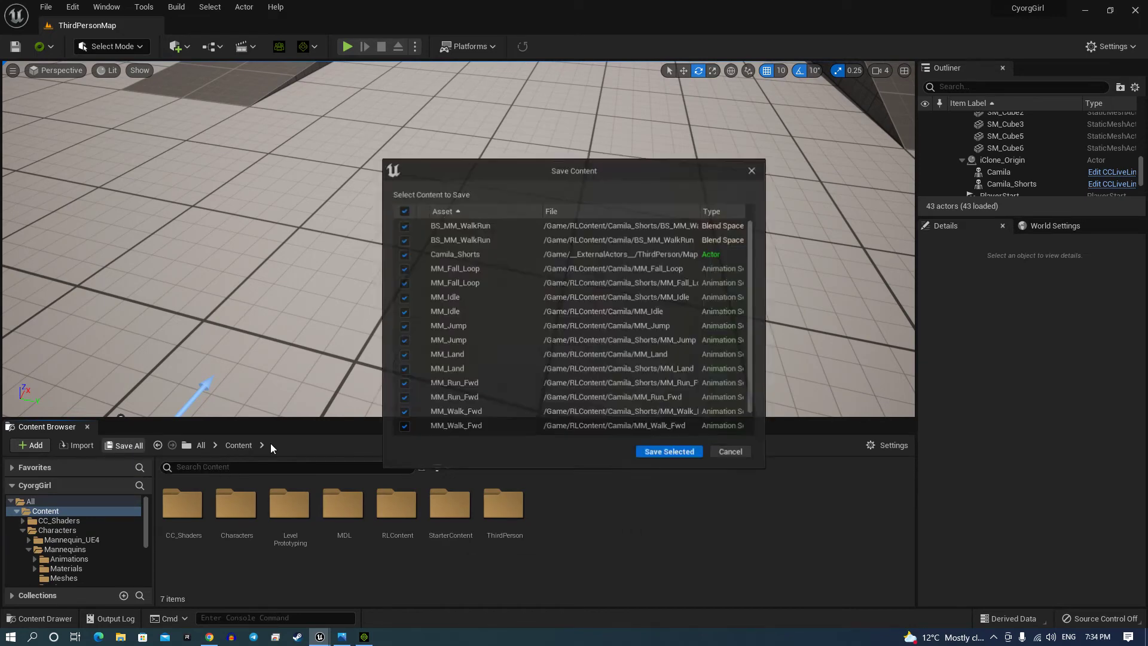
left_click(669, 453)
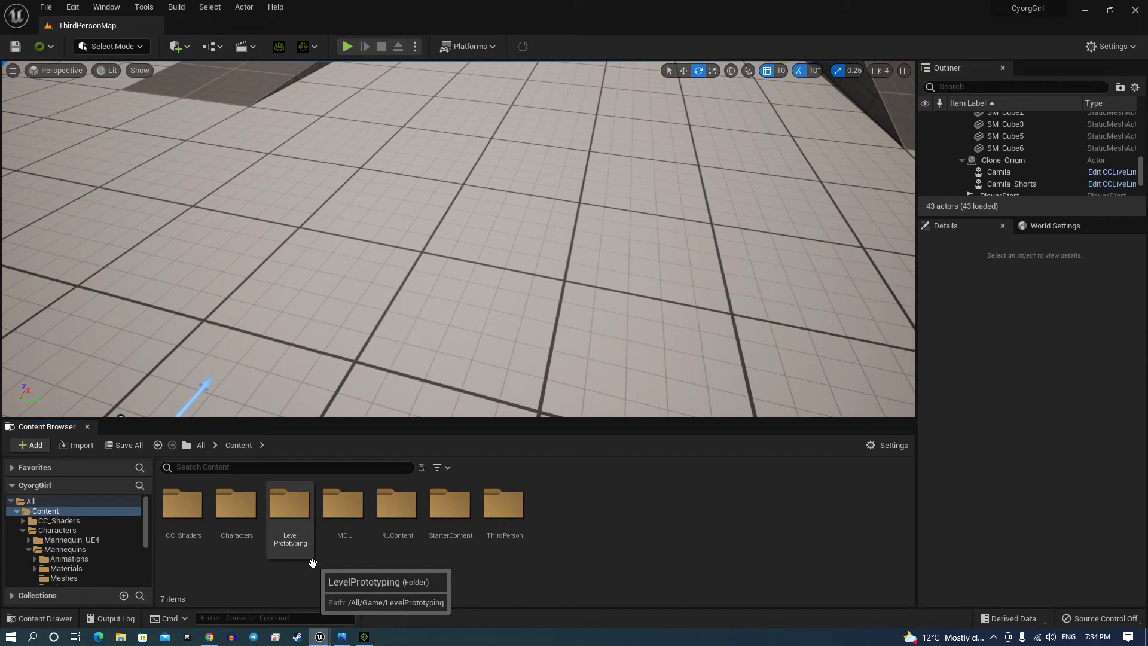
double_click(508, 521)
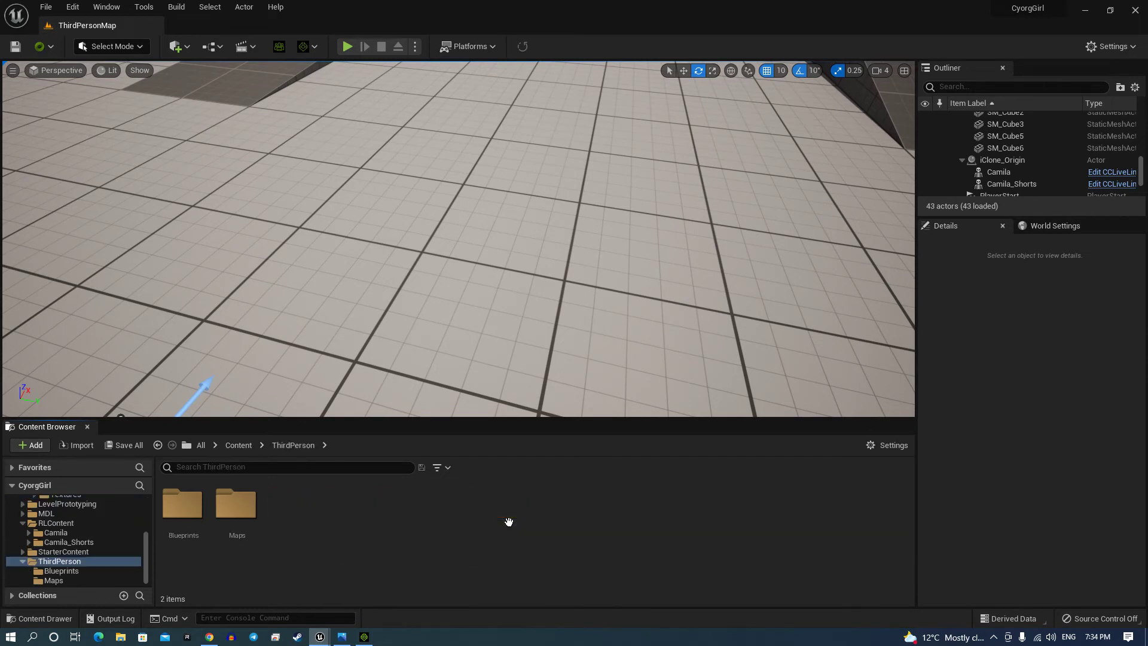
Open BP_ThirdPersonCharacter from Blueprints, dock its editor, and centre on the Change avatar section
double_click(174, 513)
left_click(176, 515)
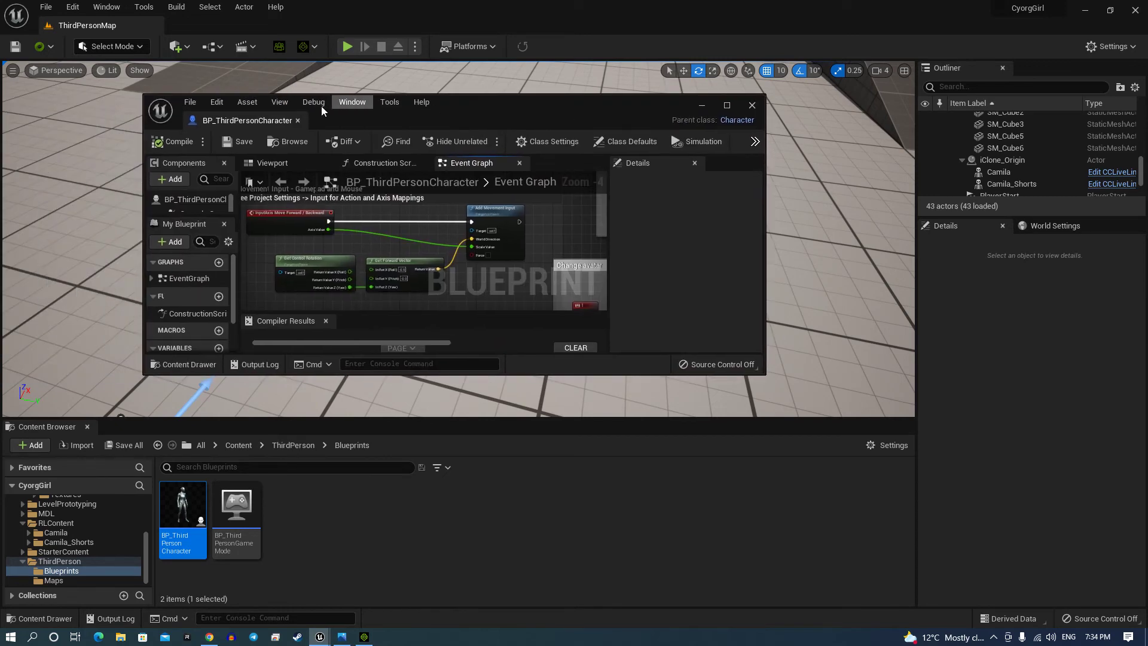
left_click_drag(260, 118, 265, 28)
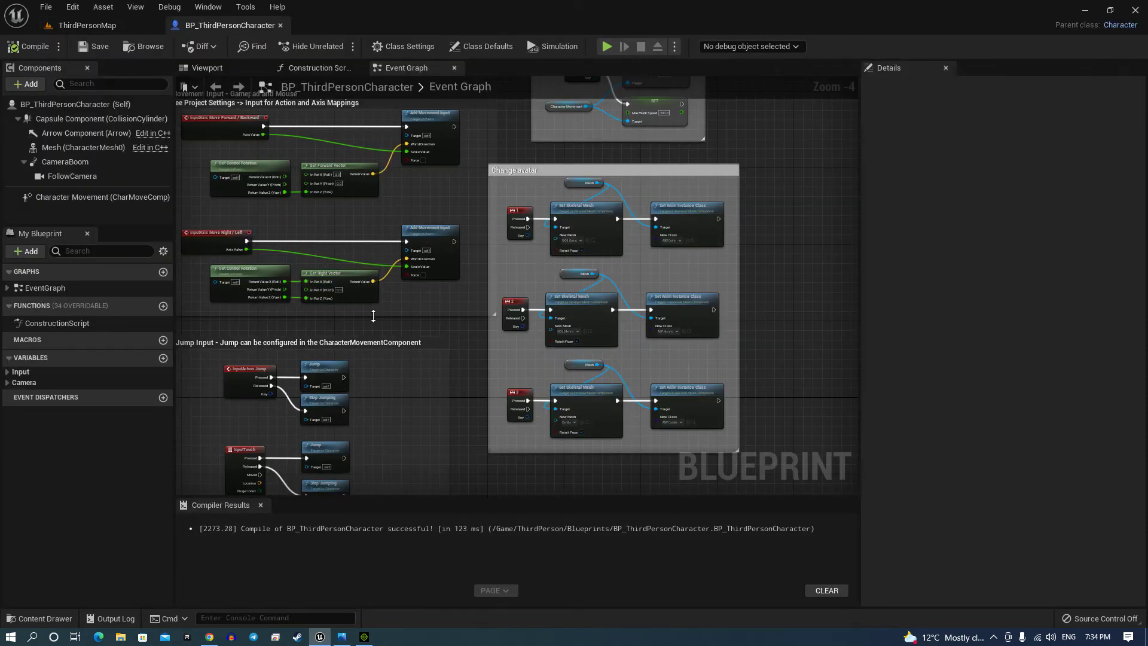
right_click_drag(424, 356, 403, 381)
scroll(810, 323, "up", 3)
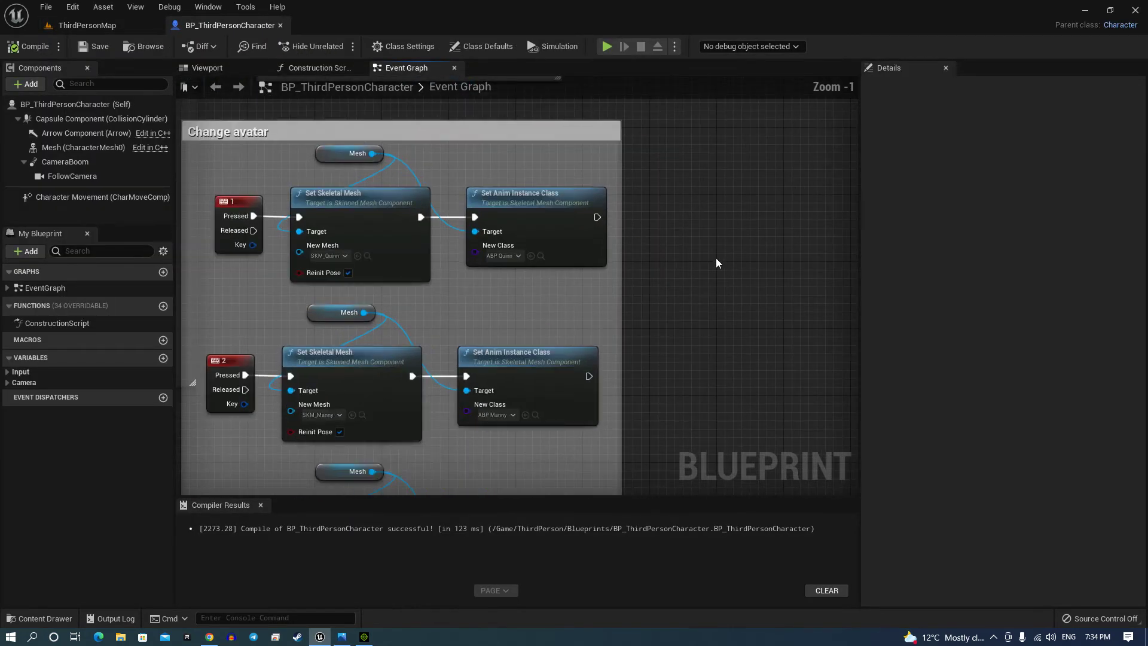
right_click_drag(718, 260, 777, 145)
Scroll the Event Graph to the key 3 Camila row and select its nodes
right_click_drag(761, 280, 758, 384)
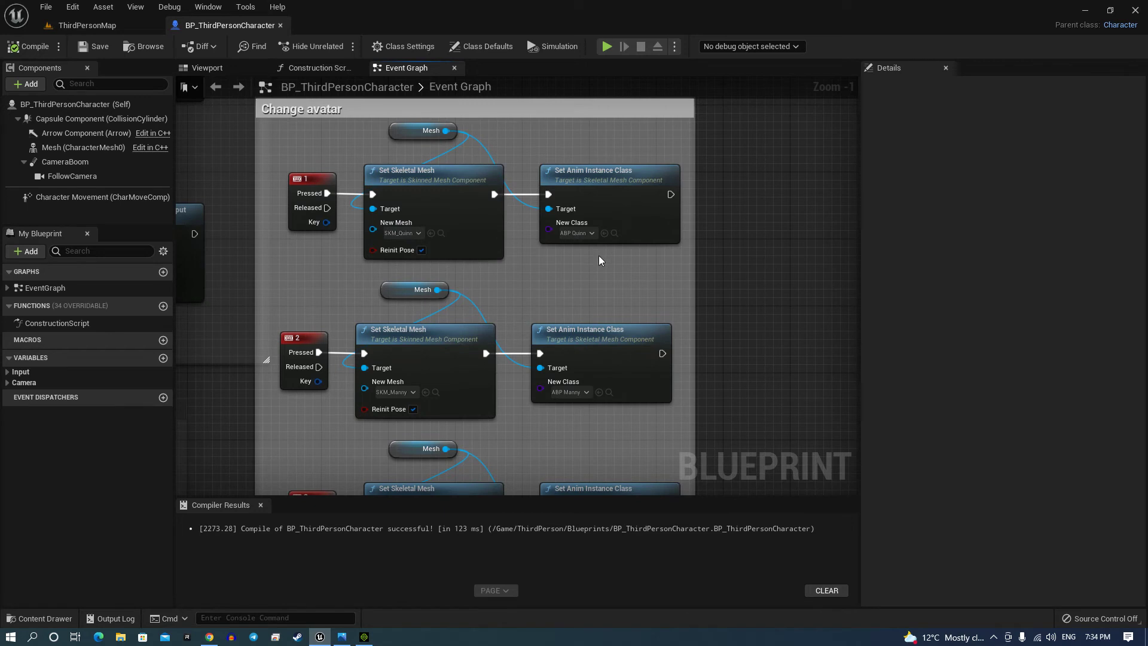
right_click_drag(532, 280, 555, 191)
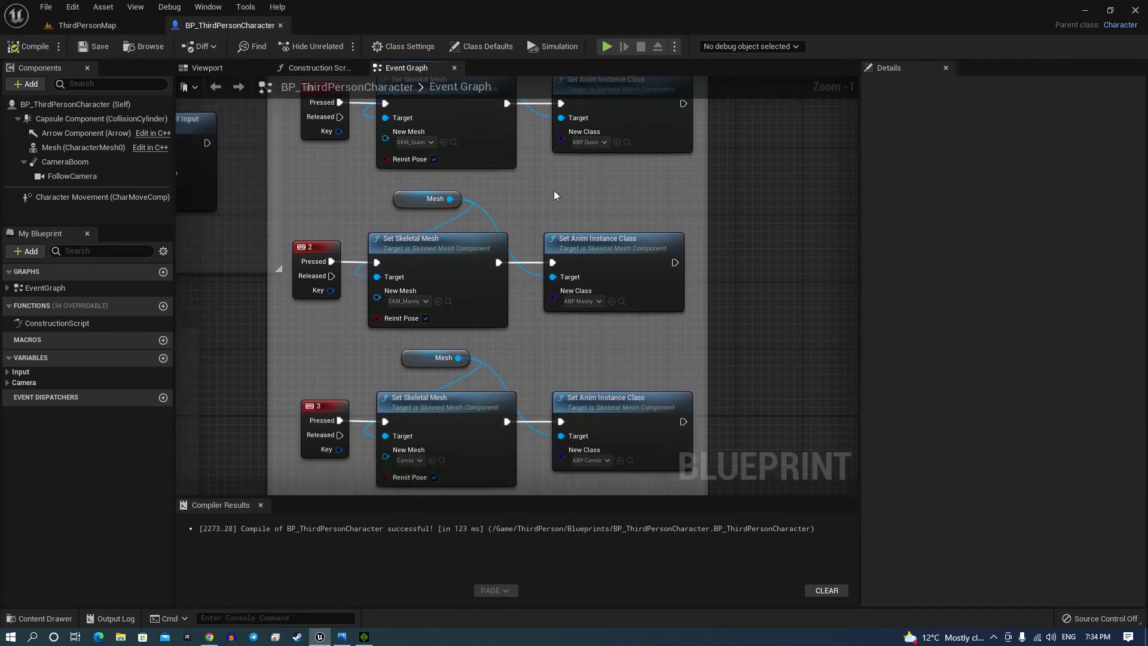
right_click_drag(570, 354, 564, 288)
right_click_drag(575, 421, 529, 318)
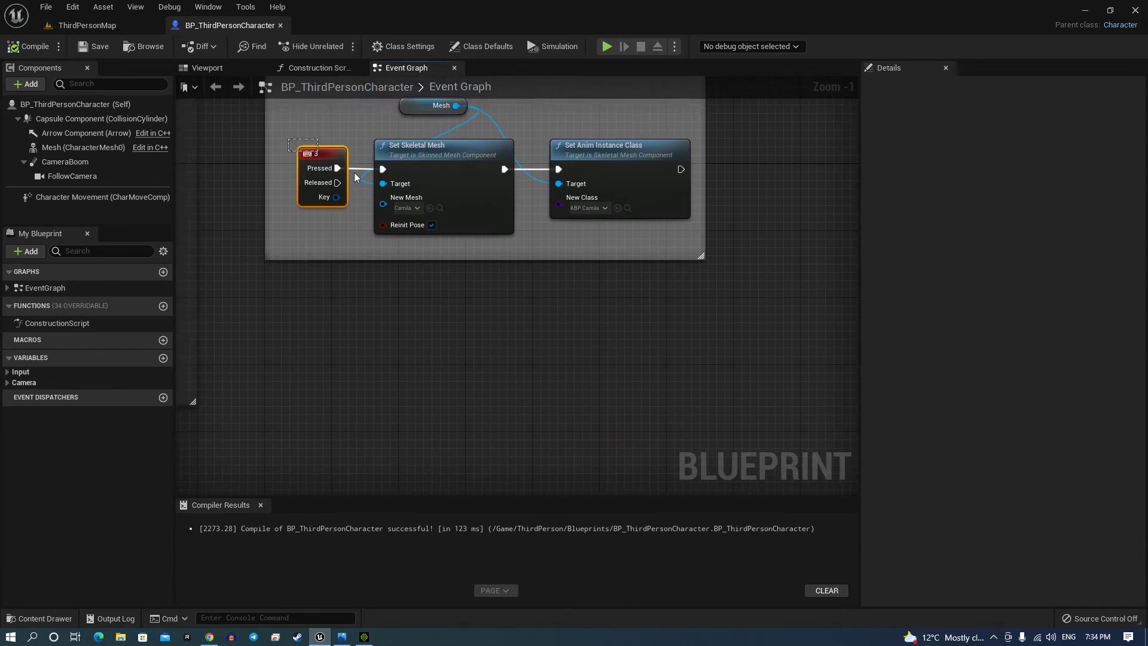
left_click_drag(354, 173, 559, 243)
right_click_drag(559, 243, 549, 346)
left_click_drag(293, 203, 691, 362)
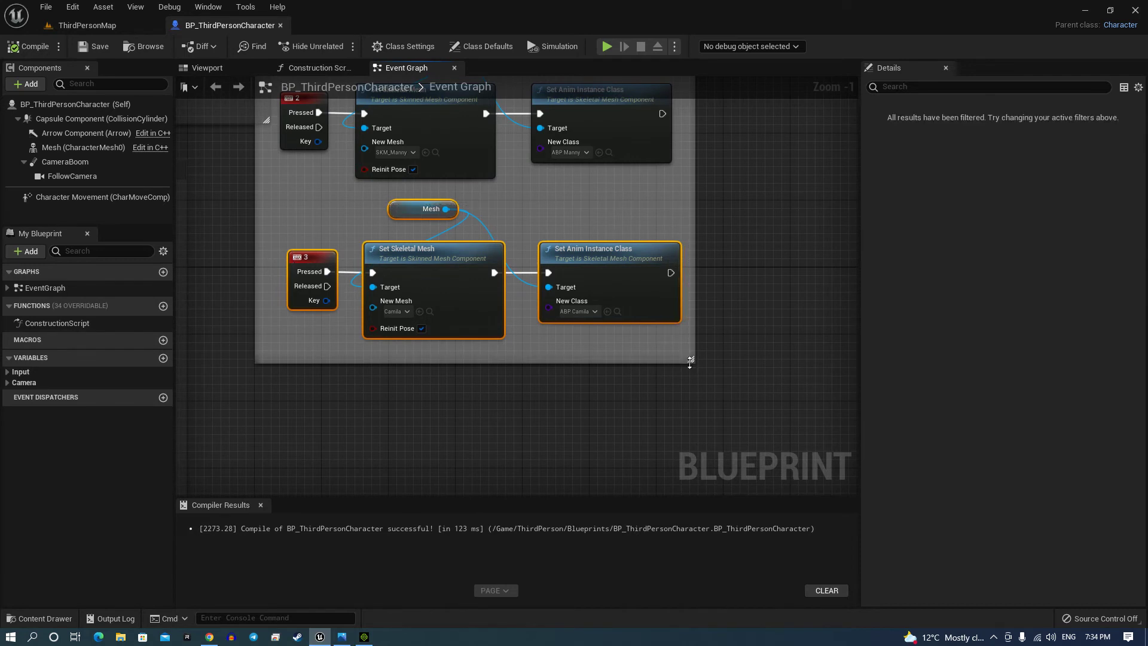
Paste a copy of the key 3 row and fit it inside the Change avatar comment box
left_click(346, 434)
key("ctrl+v")
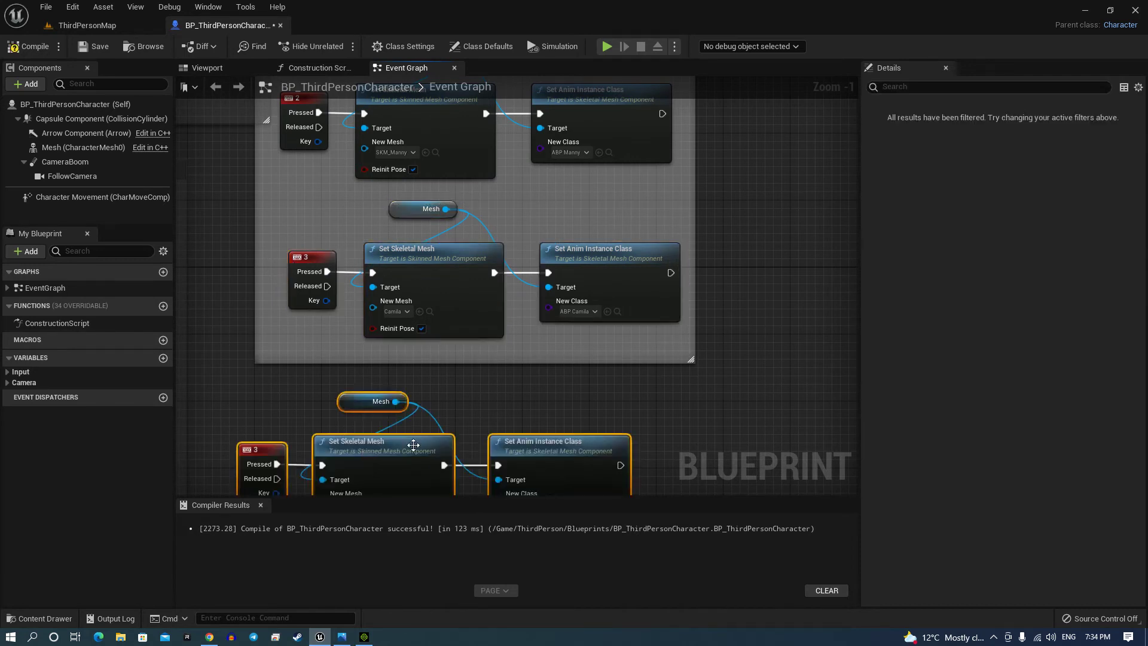
right_click_drag(572, 391, 564, 239)
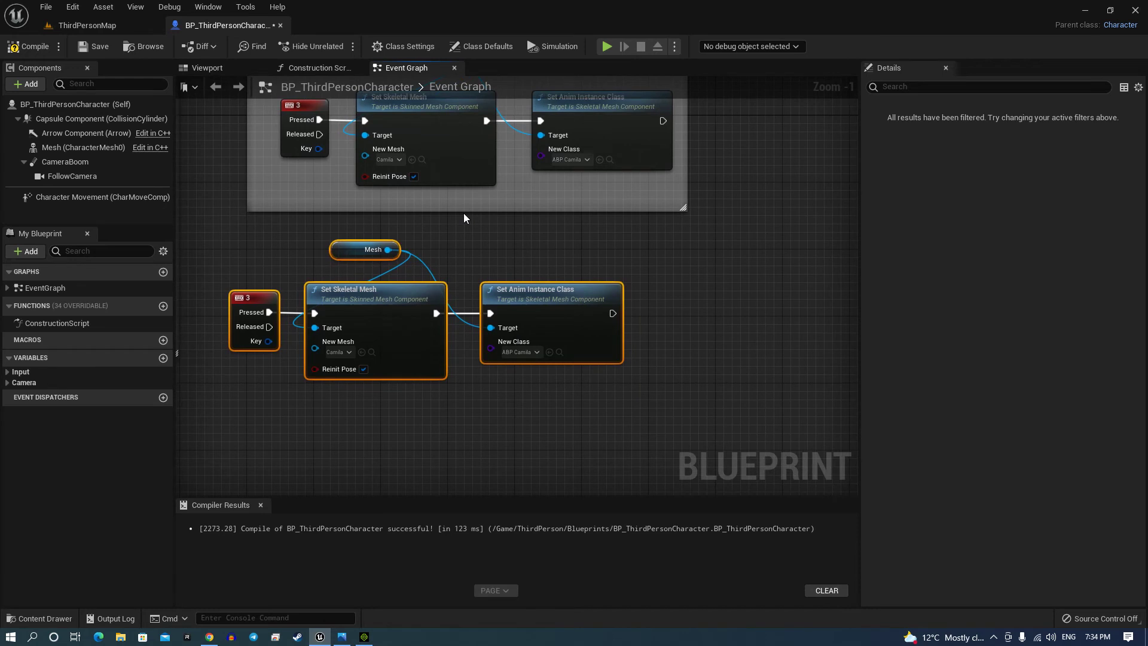
left_click_drag(464, 213, 467, 552)
left_click_drag(385, 301, 427, 268)
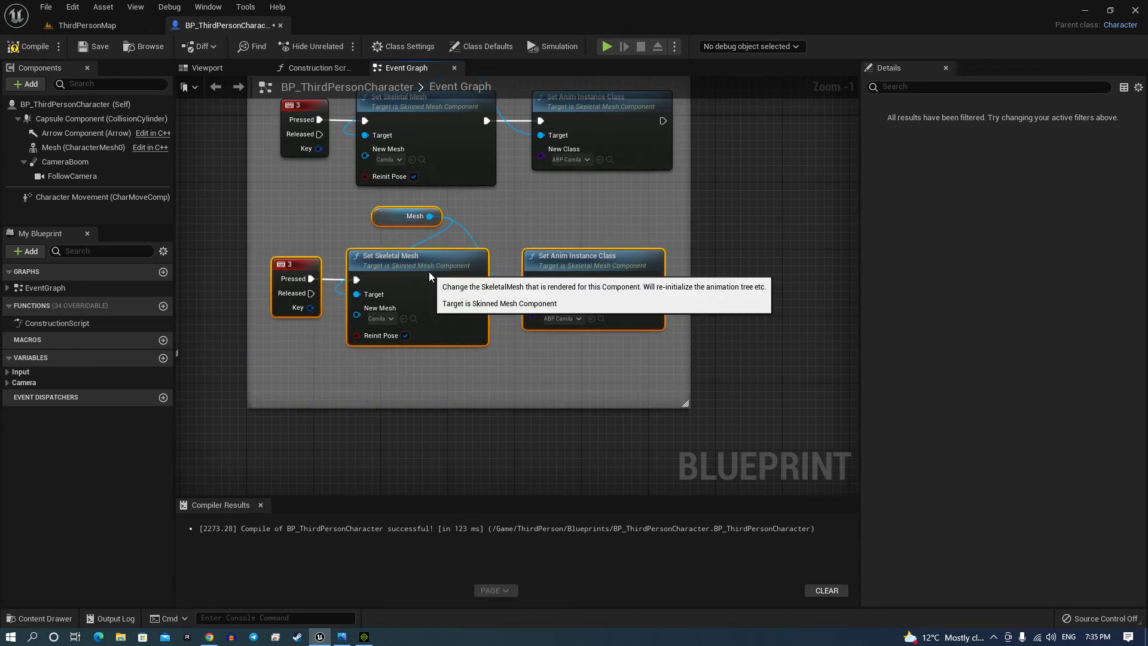
Set the copied event node's input key to 4
left_click(295, 267)
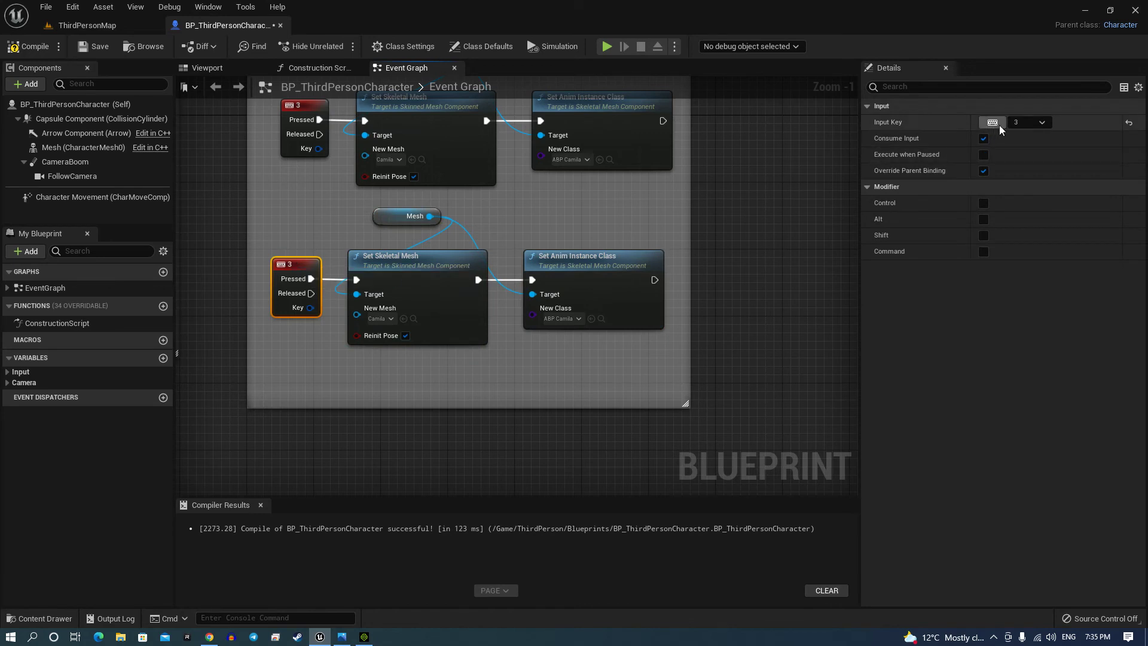
left_click(1021, 122)
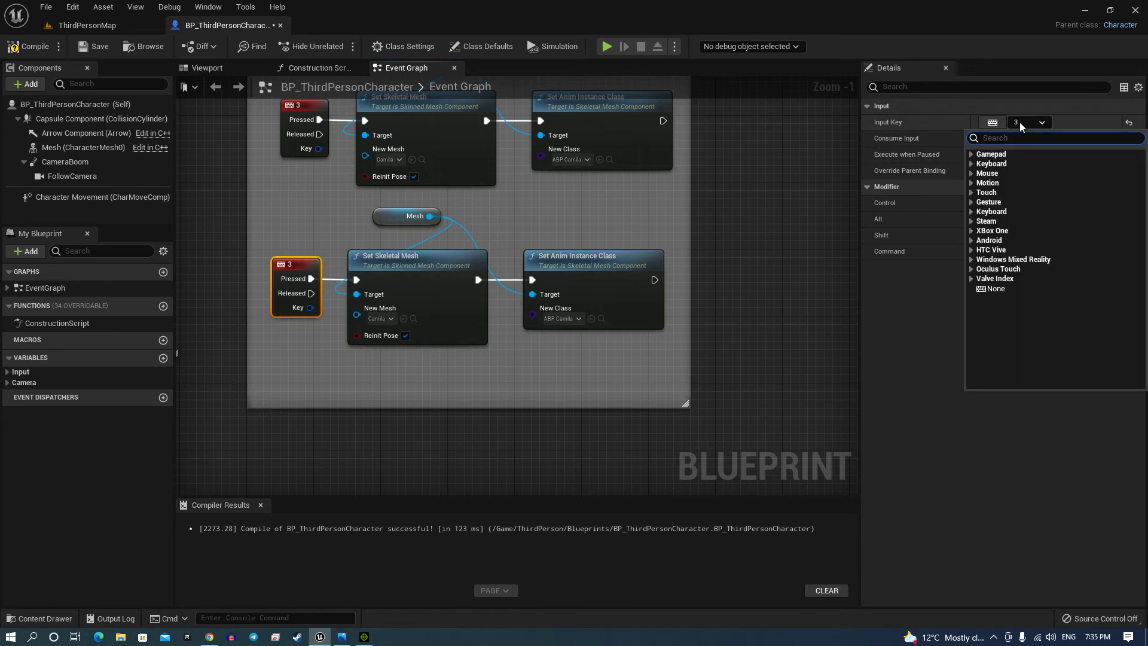
type("4")
left_click(988, 168)
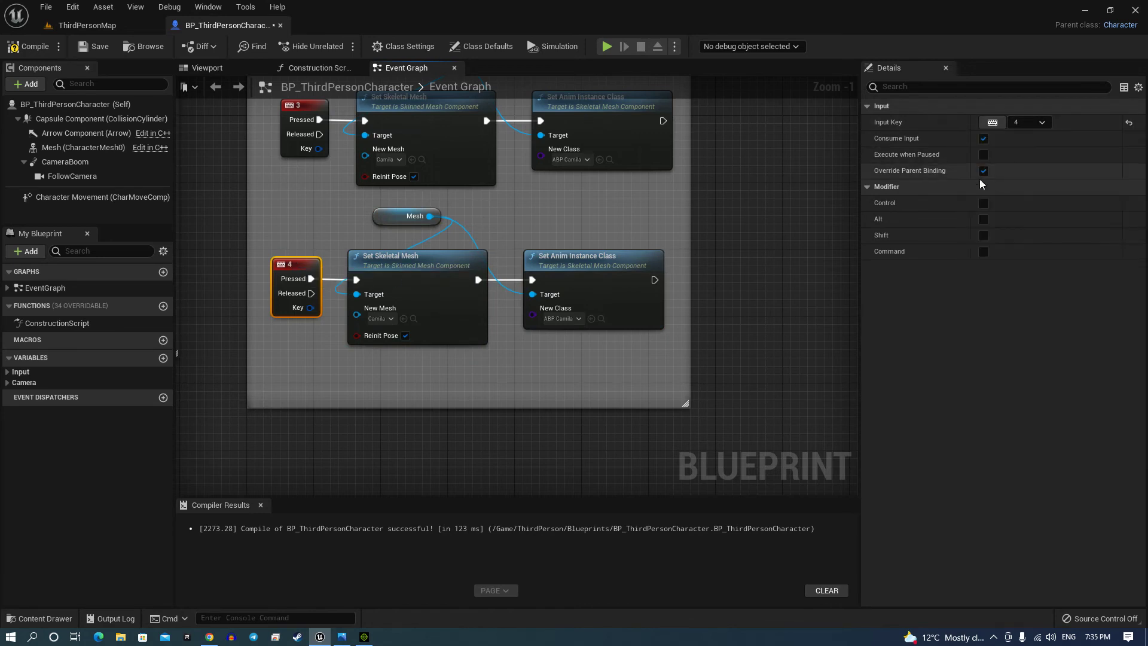
left_click(593, 370)
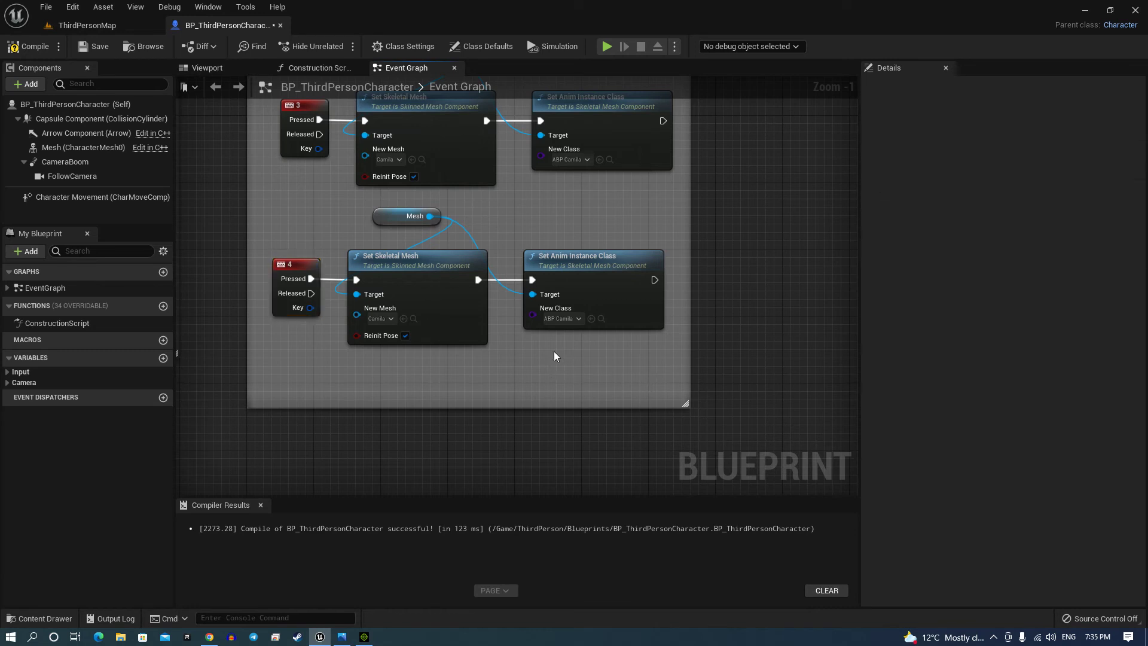
Choose Camila_Shorts mesh and ABP_Camila_shorts animation class, save the blueprint, and return to the level
left_click(392, 321)
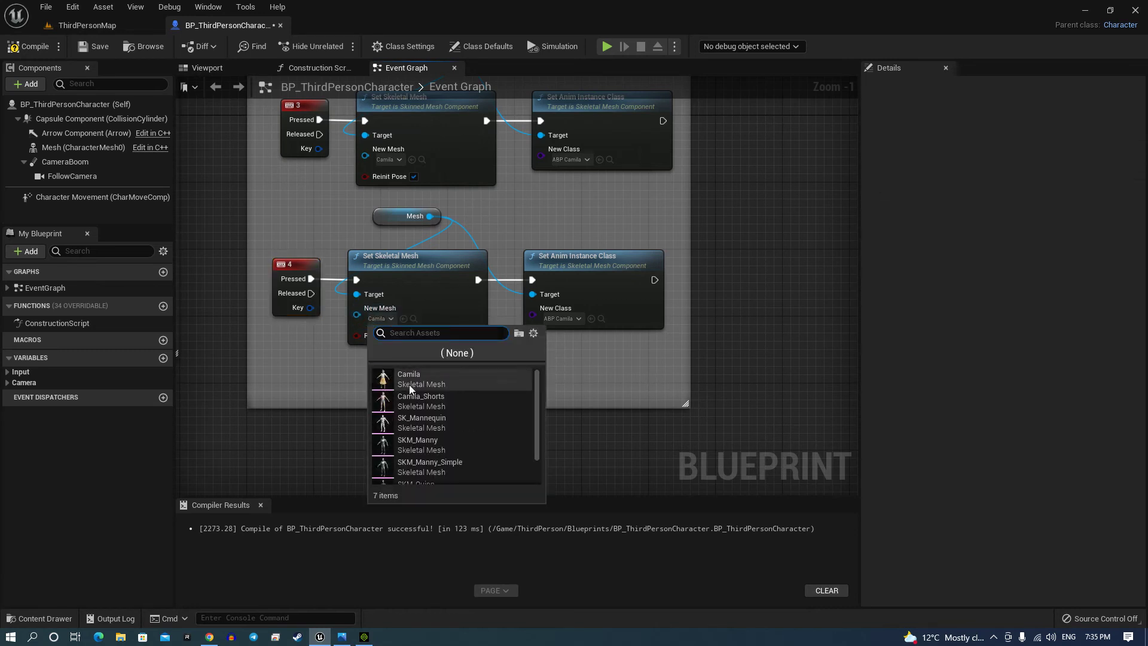
left_click(416, 401)
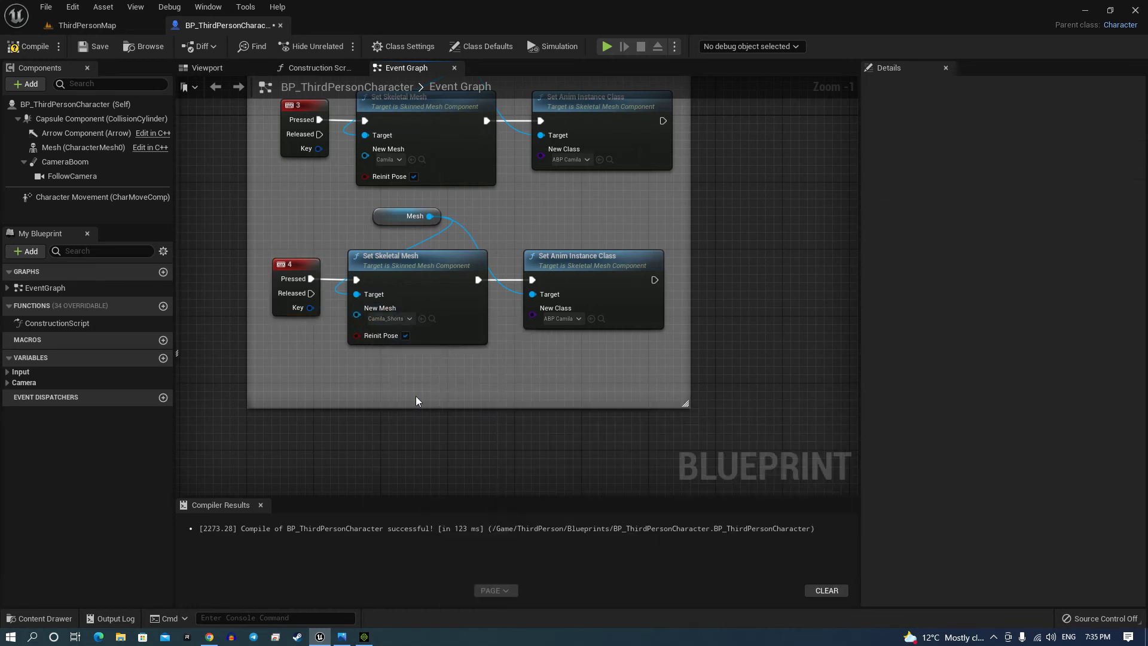
left_click(563, 319)
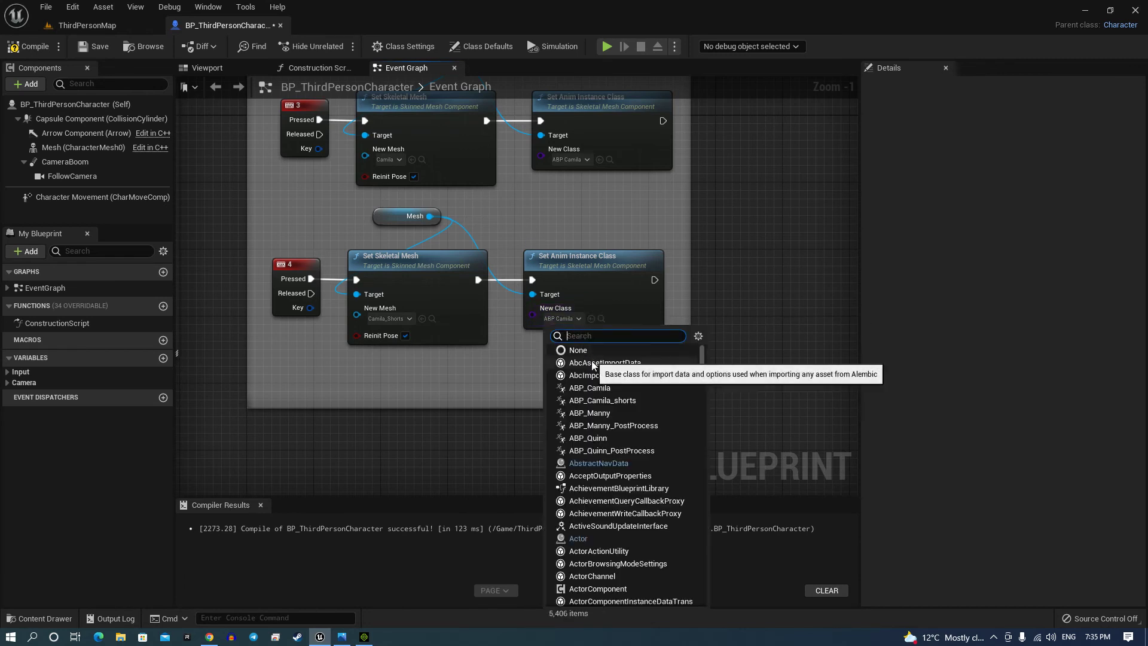
left_click(603, 401)
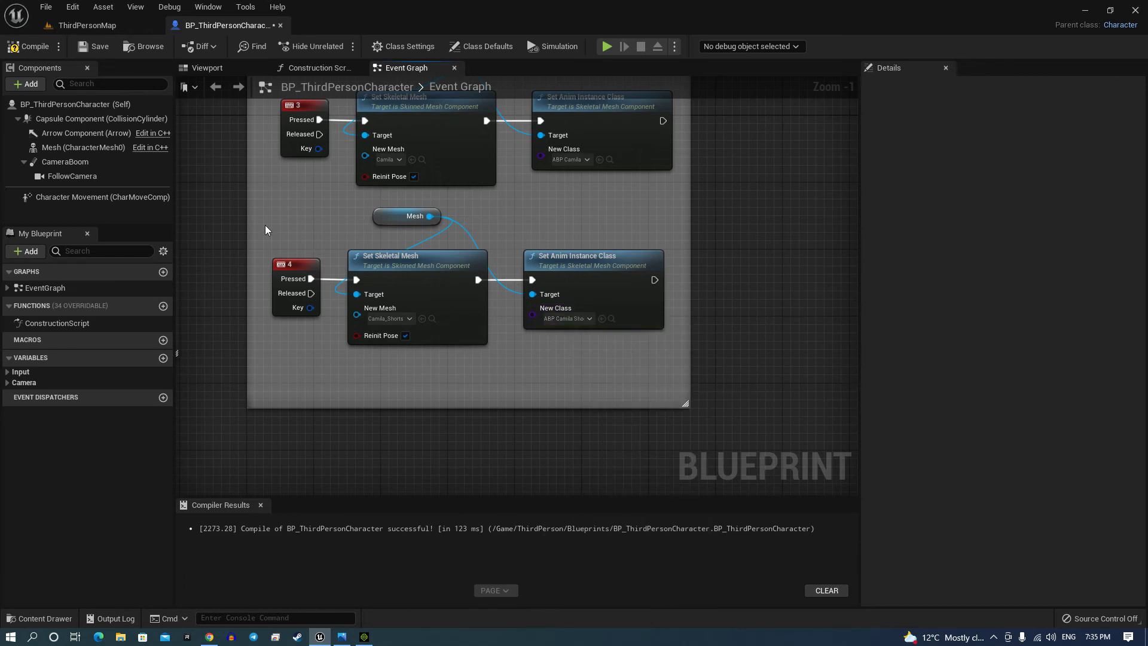
left_click(95, 47)
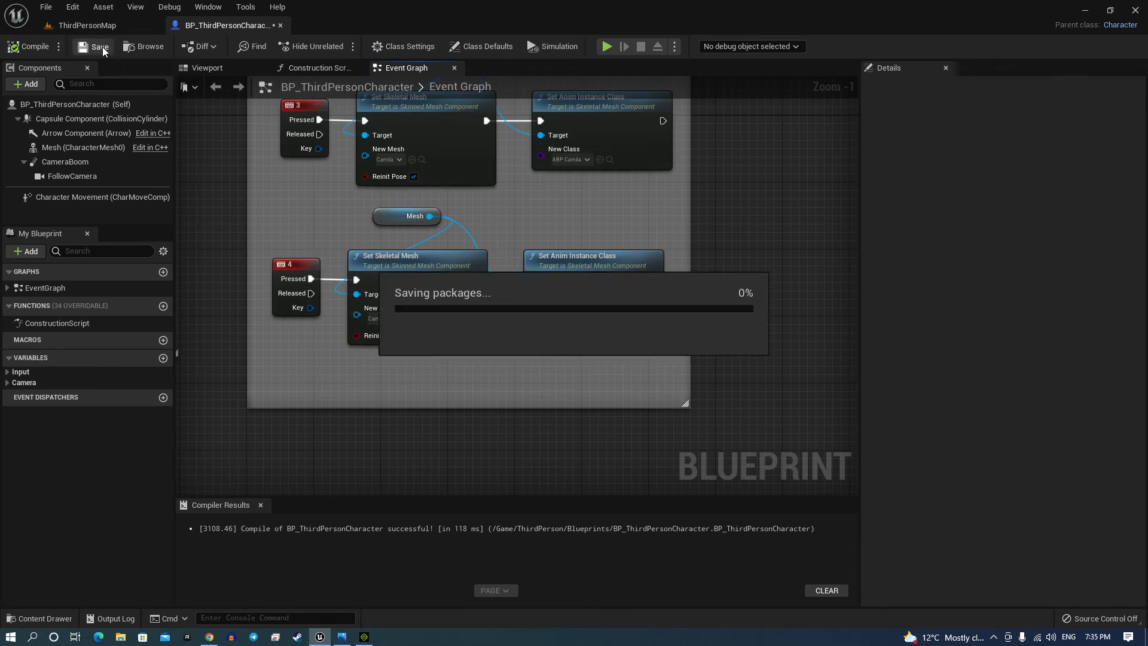
left_click(134, 48)
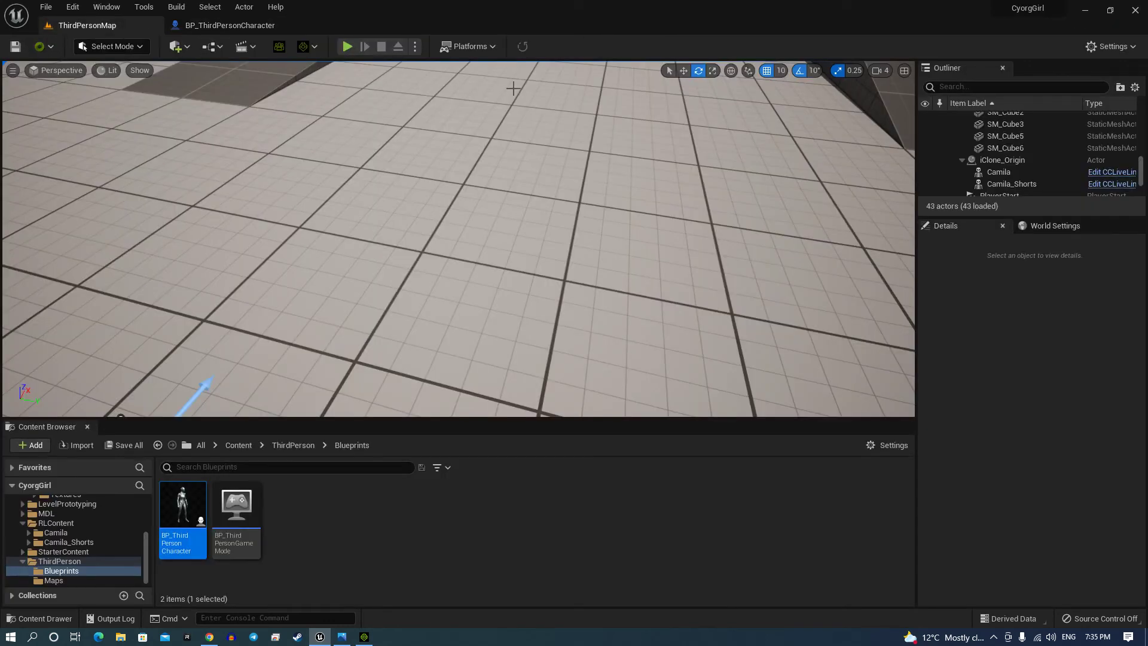
left_click(347, 47)
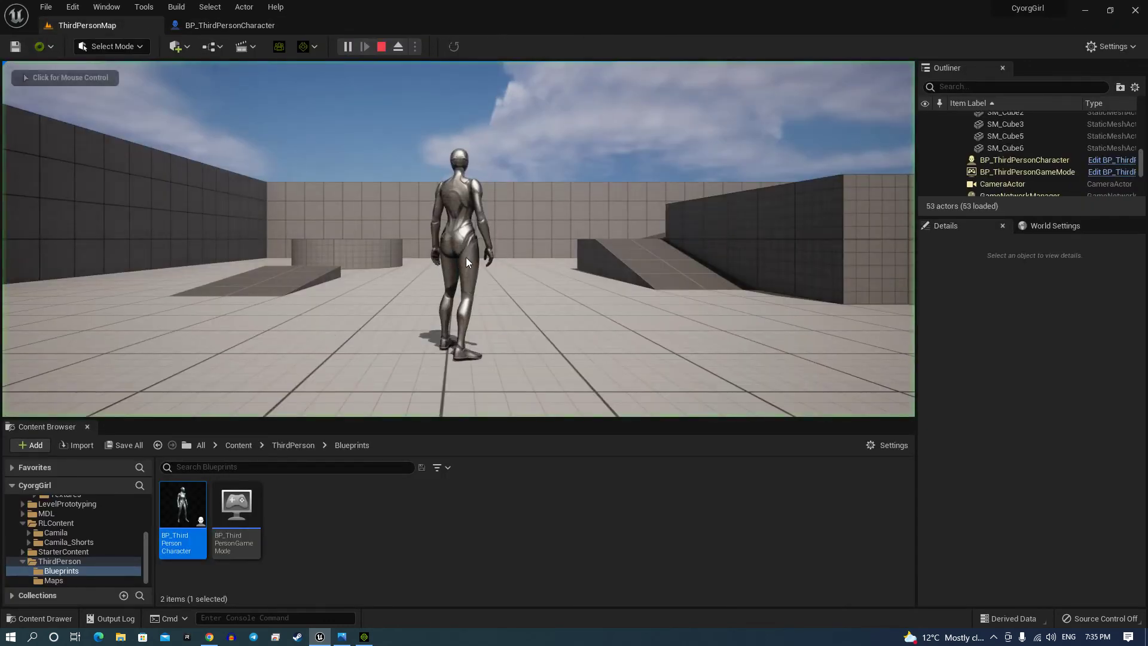
key("w")
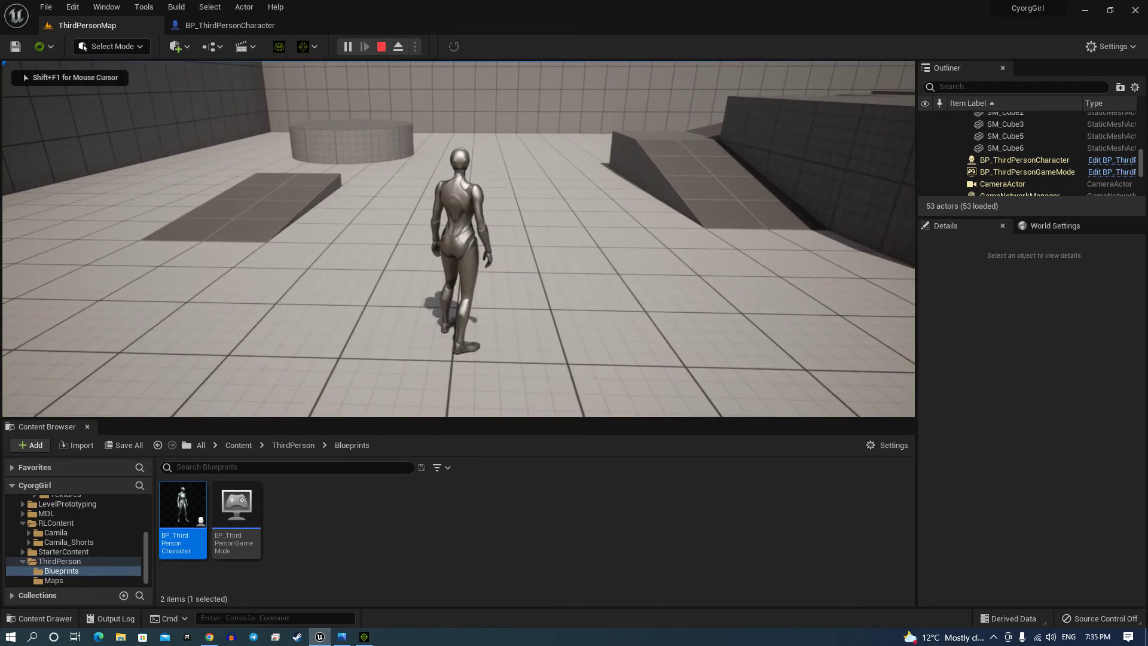
key("w")
key("w")
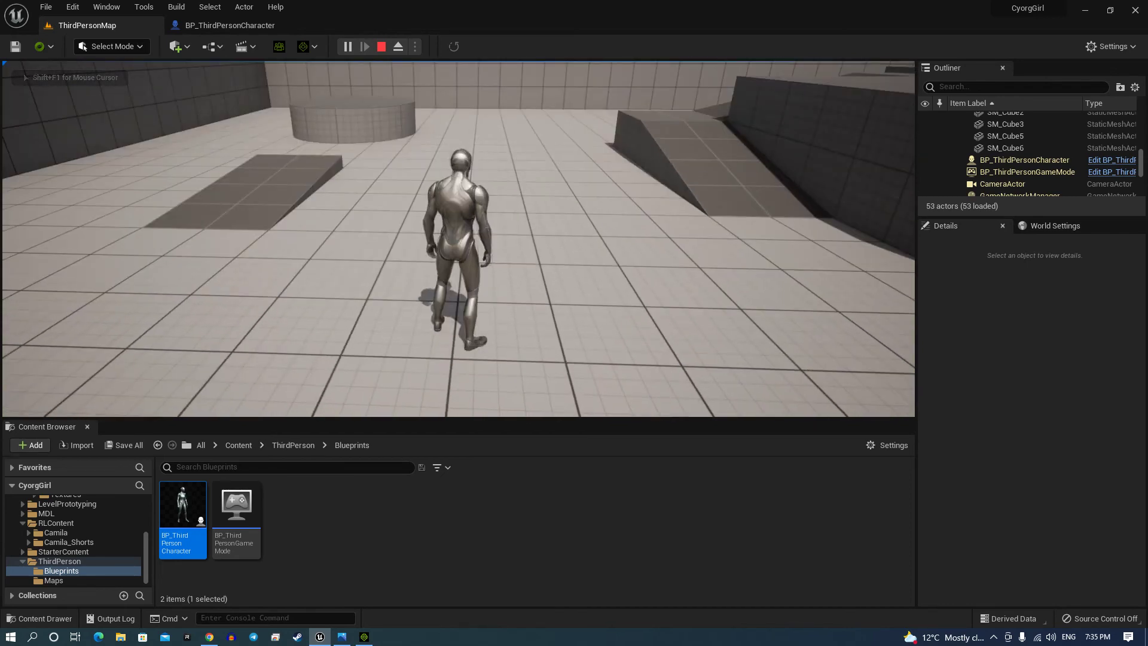
key("w")
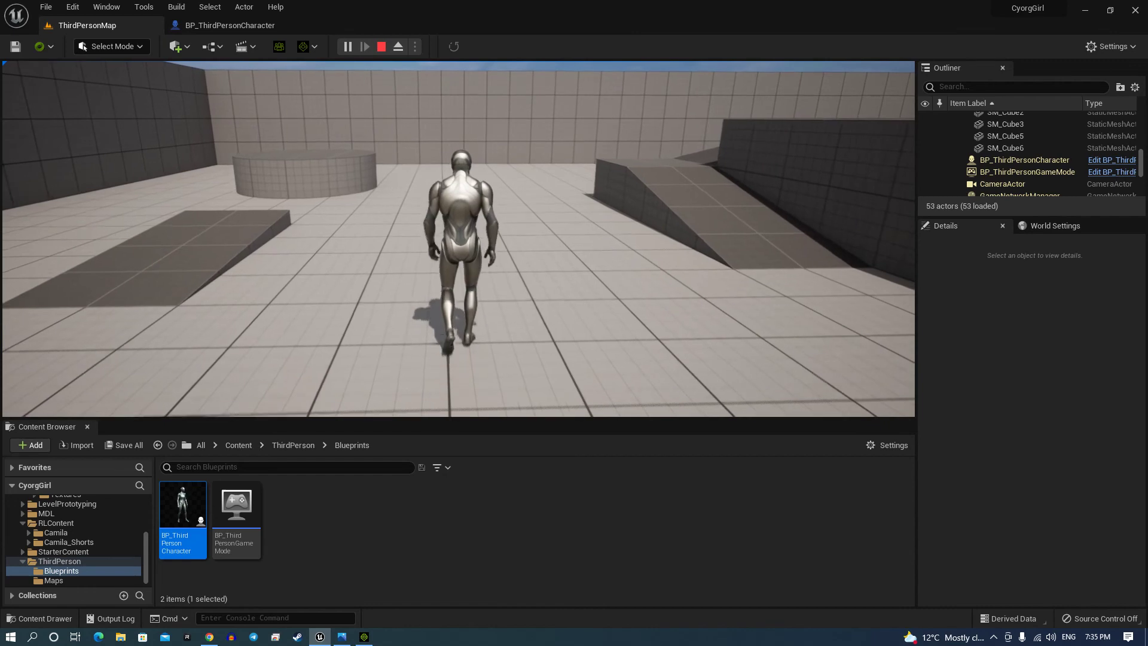
key("w")
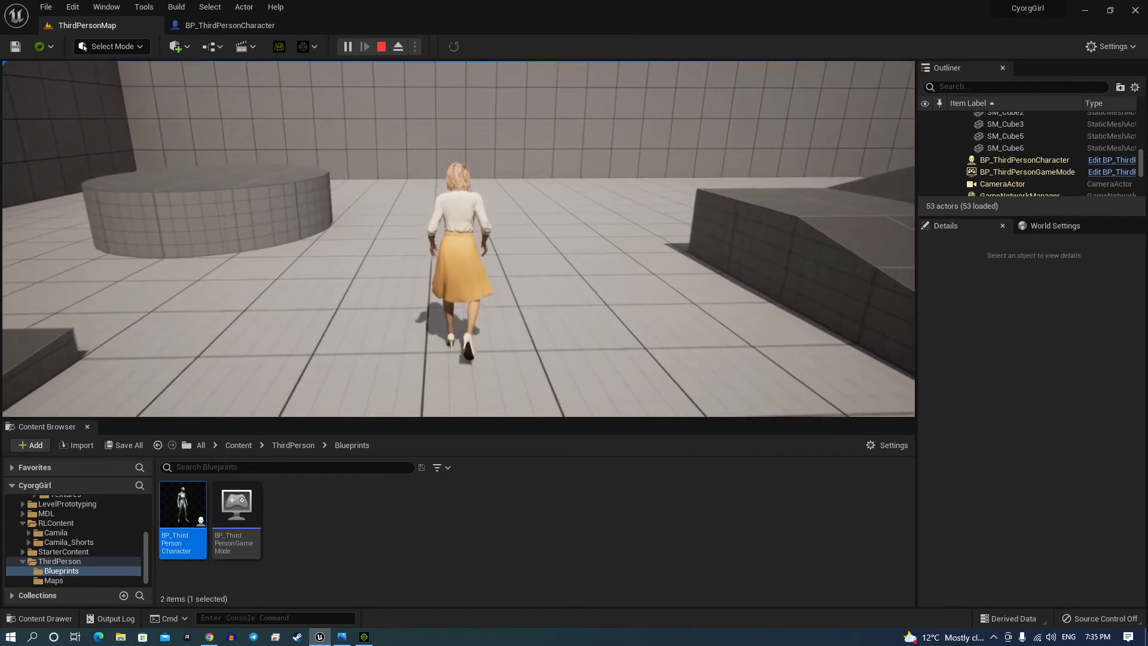
key("s")
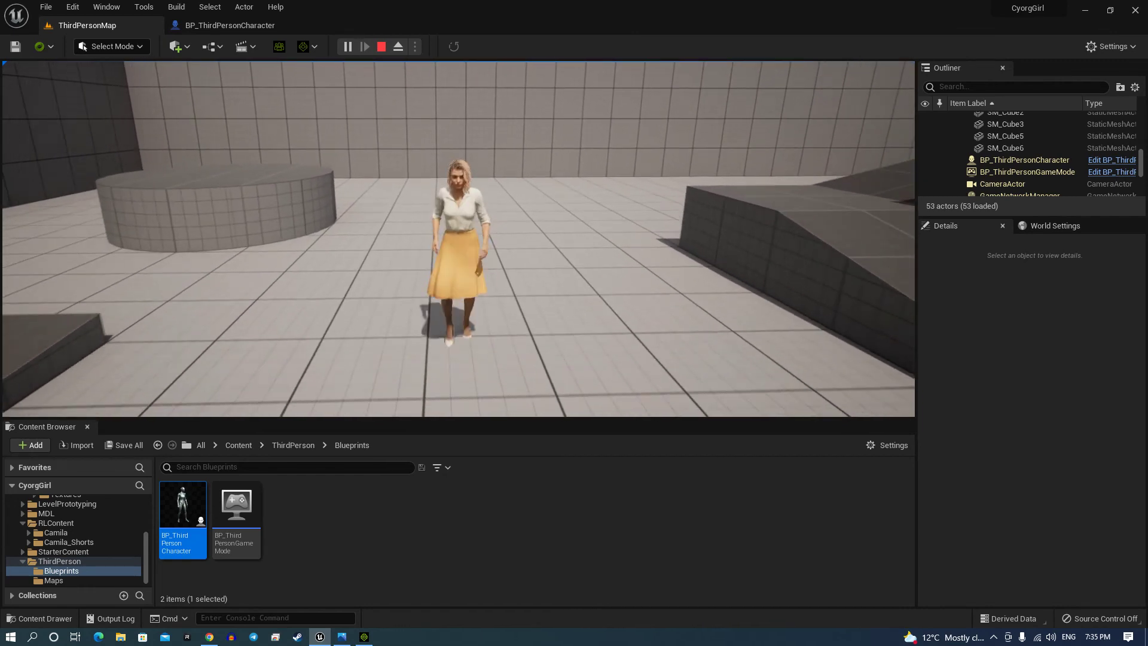
key("s")
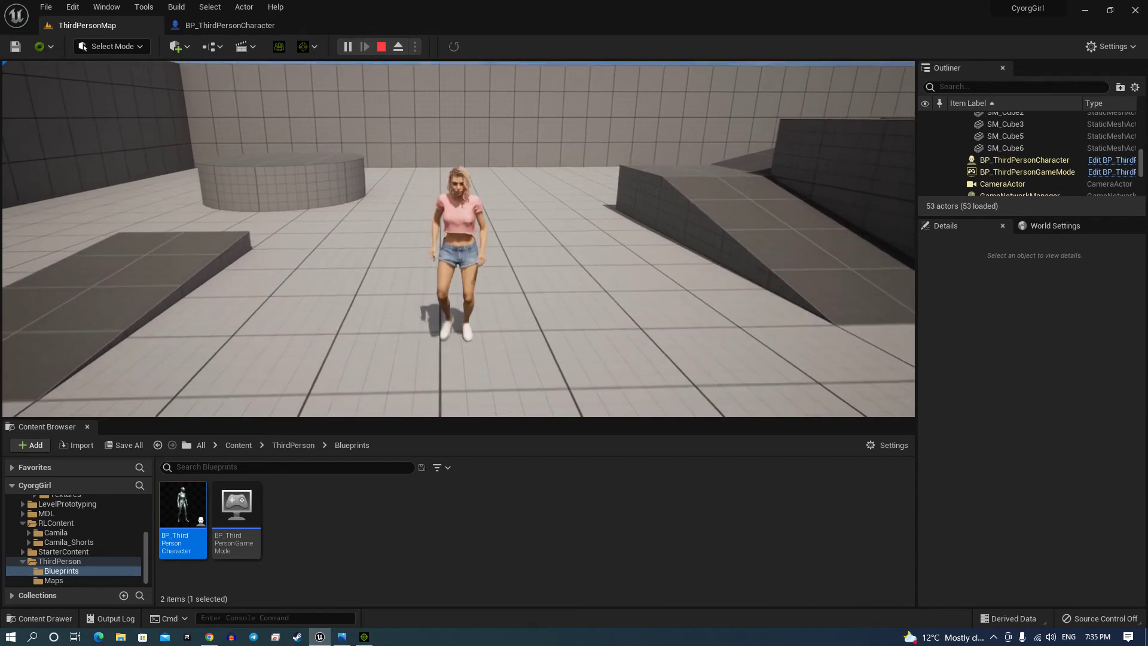
key("s")
key("w")
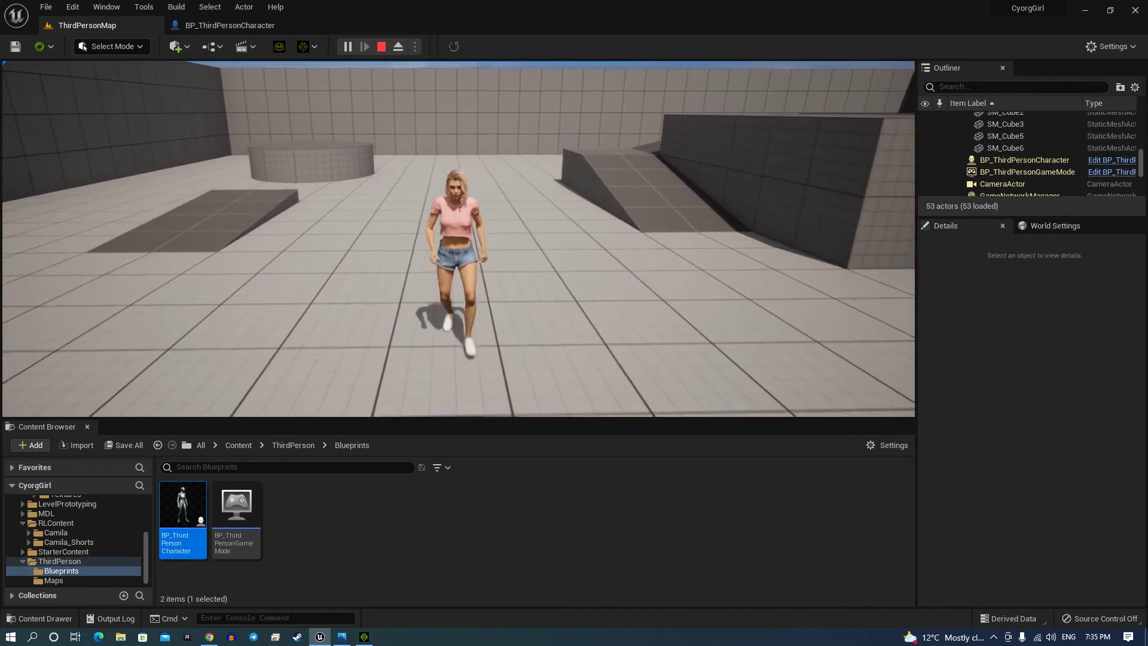
key("space")
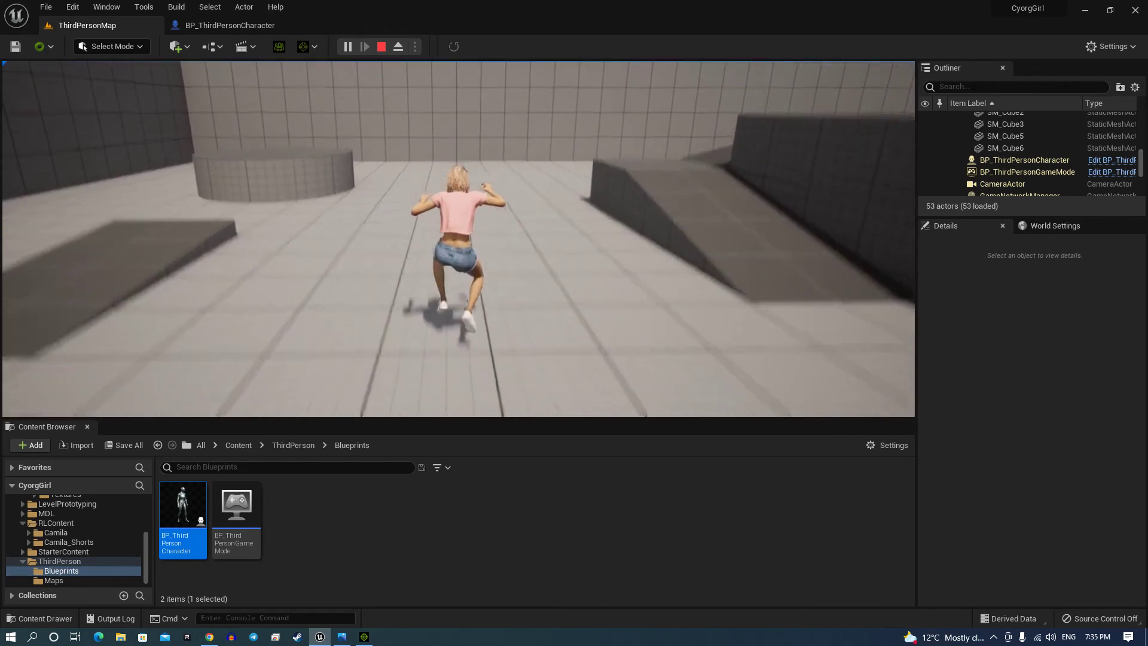
key("s")
key("a")
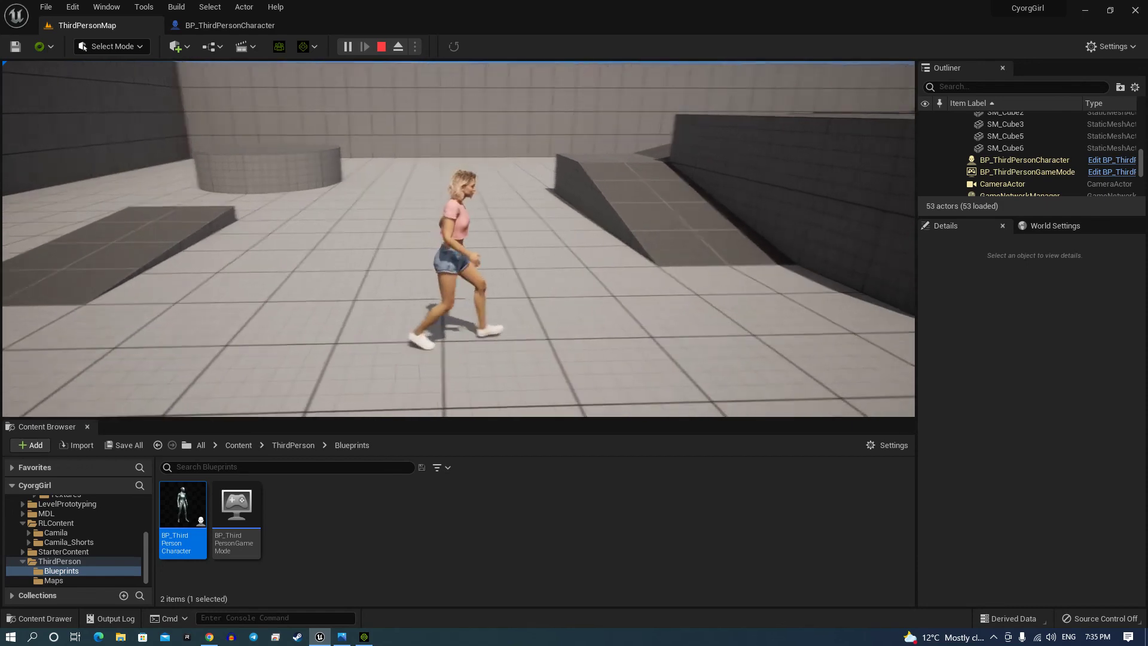
key("w")
key("s")
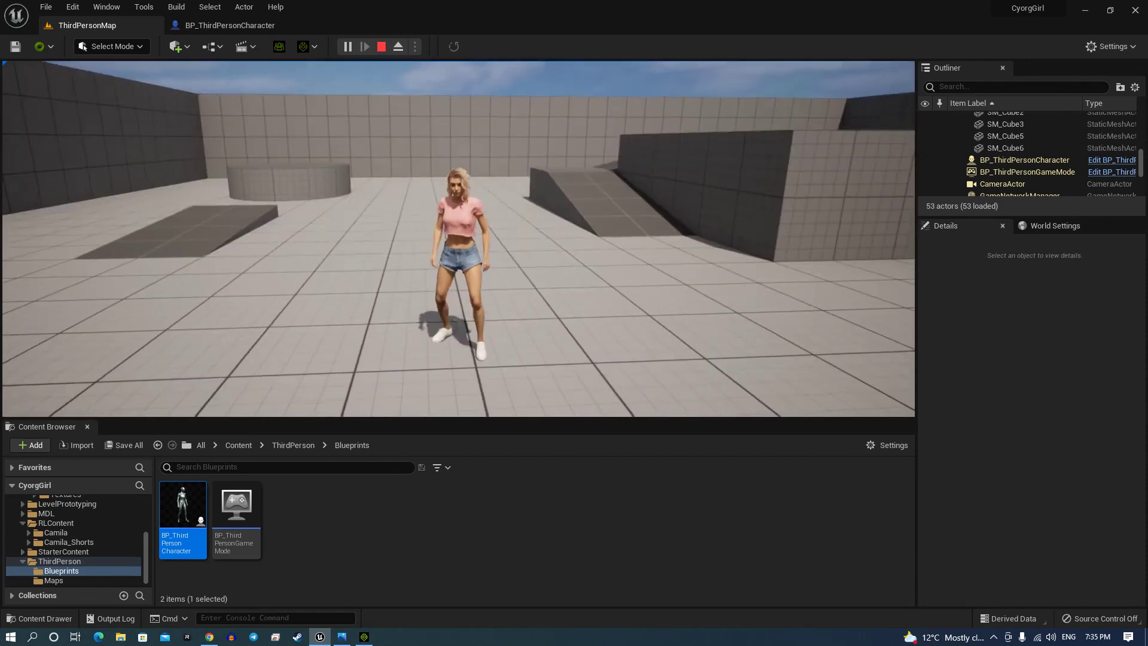
key("d")
key("a")
key("s")
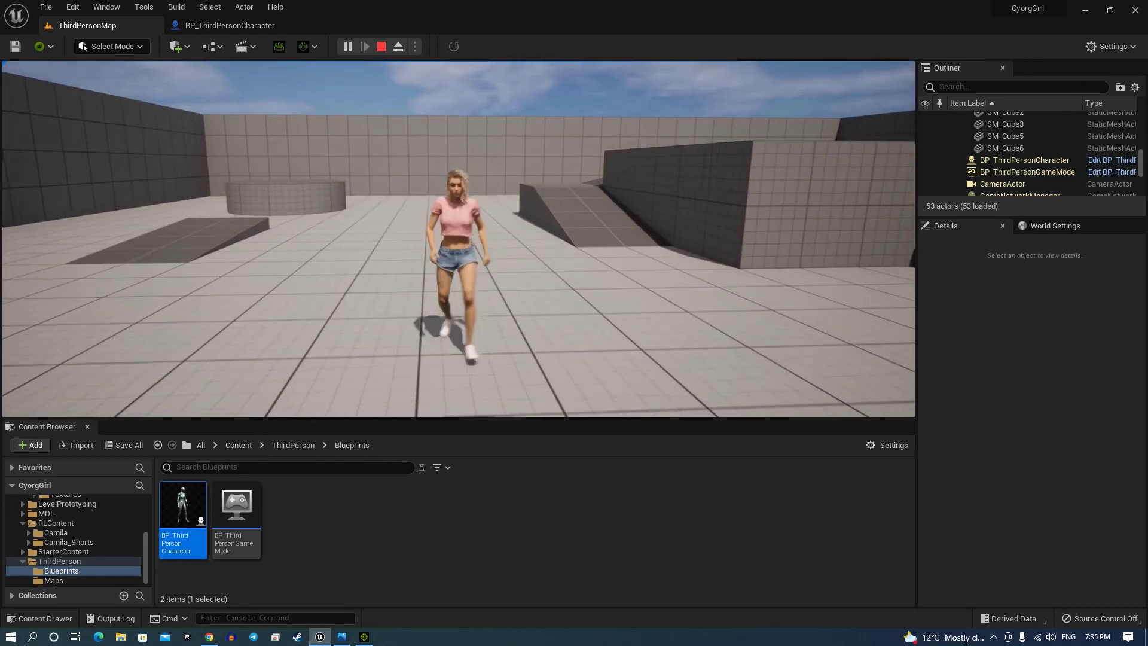
Stop the play session and bring the iClone 8 Camila Facial Demo window forward, repositioned slightly lower
key("Escape")
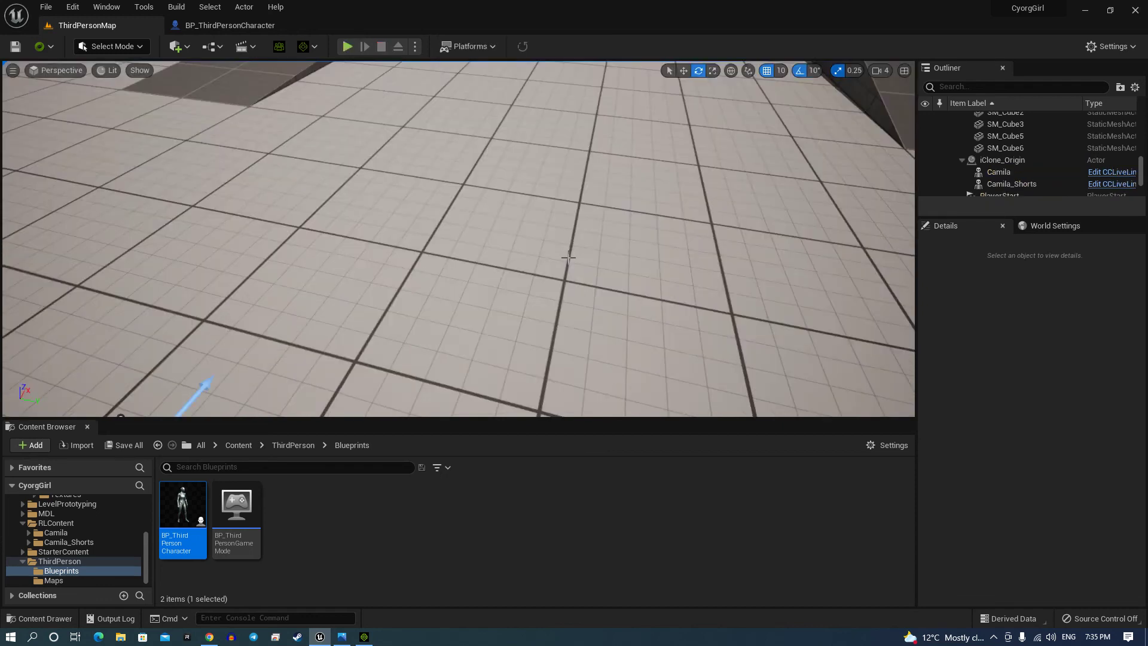
scroll(543, 352, "down", 3)
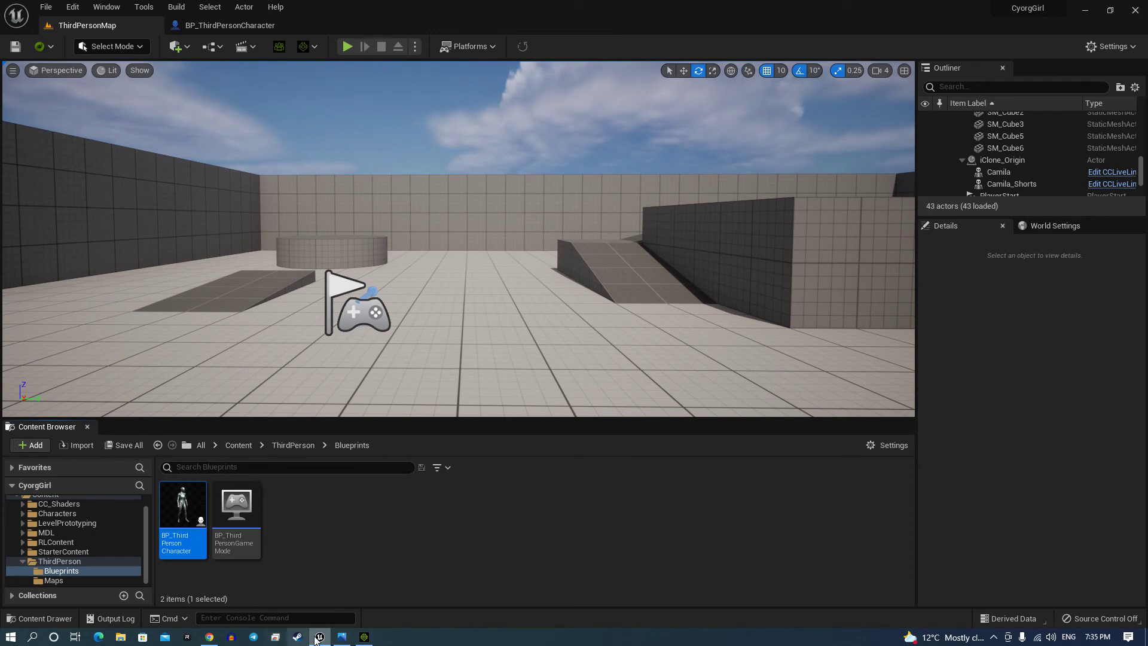
left_click(363, 636)
left_click_drag(522, 112, 500, 108)
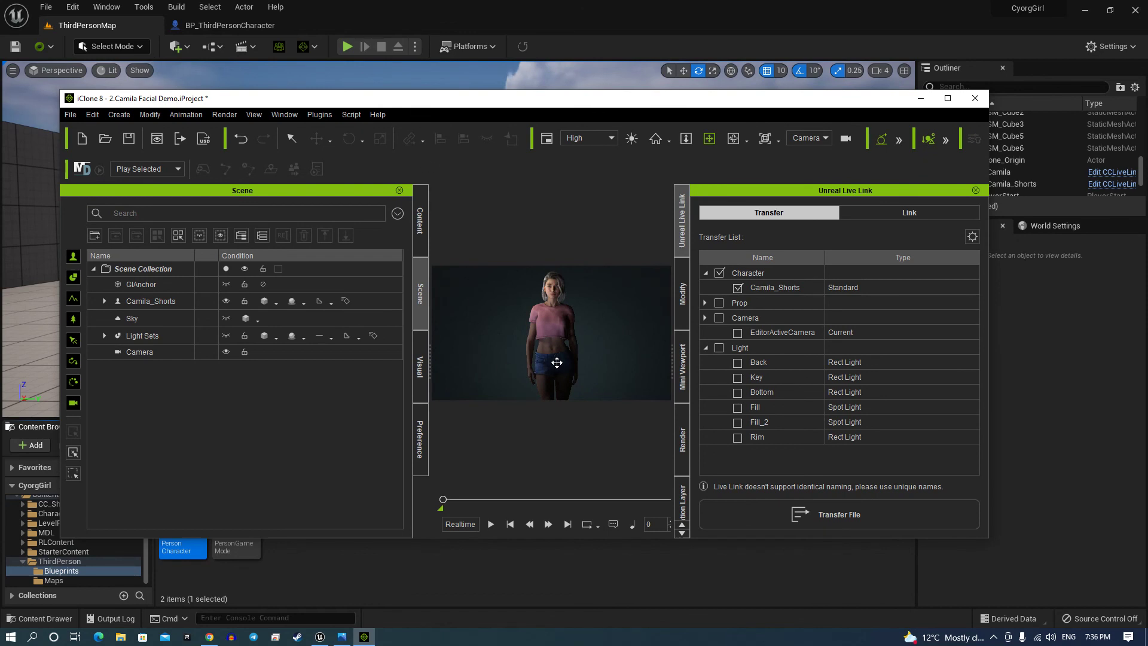
mouse_move(564, 106)
left_mouse_down()
mouse_move(561, 377)
mouse_move(556, 147)
mouse_move(538, 124)
mouse_move(561, 130)
left_mouse_up()
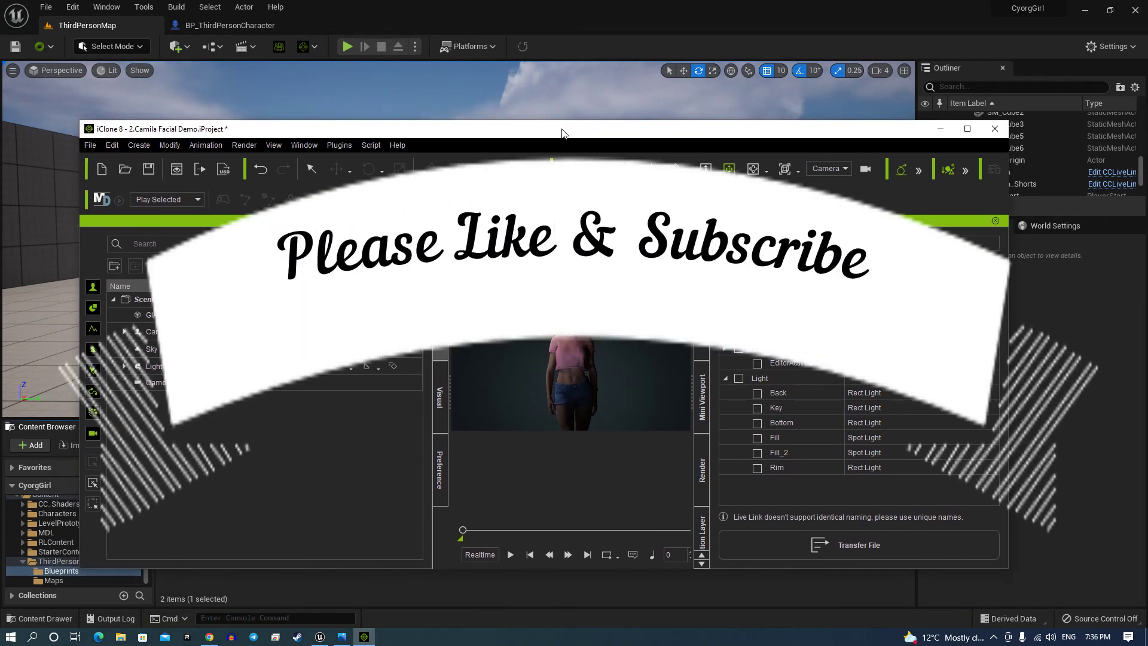